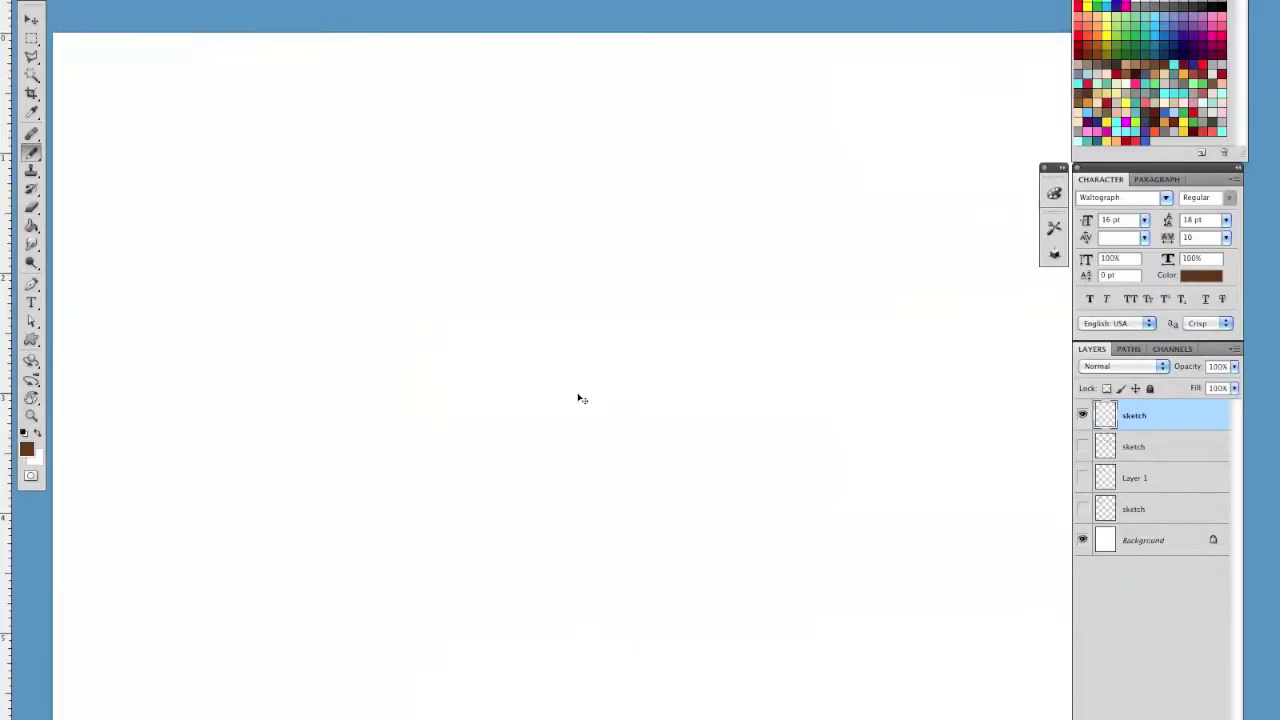
key("super+minus")
left_click_drag(664, 465, 648, 461)
key("super+plus")
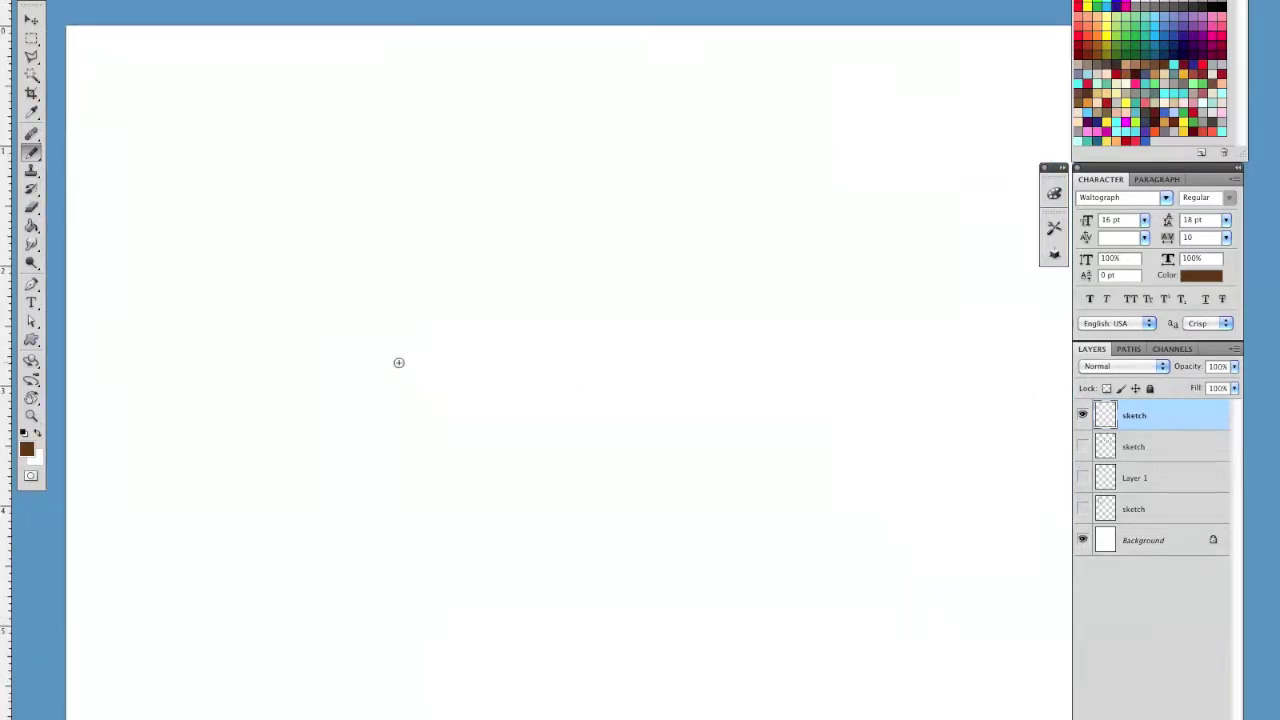
mouse_move(414, 349)
left_mouse_down()
mouse_move(474, 311)
mouse_move(566, 383)
left_mouse_up()
mouse_move(433, 488)
left_mouse_down()
mouse_move(409, 442)
mouse_move(509, 386)
left_mouse_up()
key("super+z")
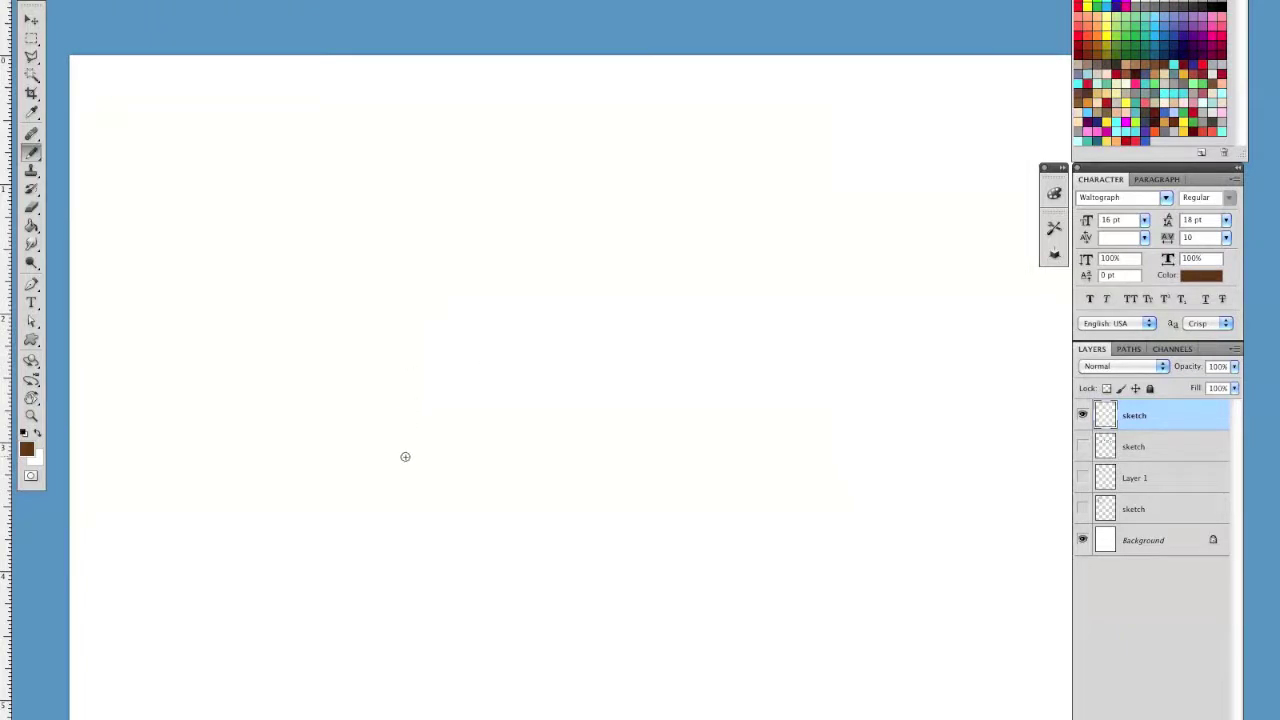
Set the foreground color to the very dark brown 251404 and ready the Brush for sketching
left_click(27, 452)
left_click(722, 345)
key("Return")
key("z")
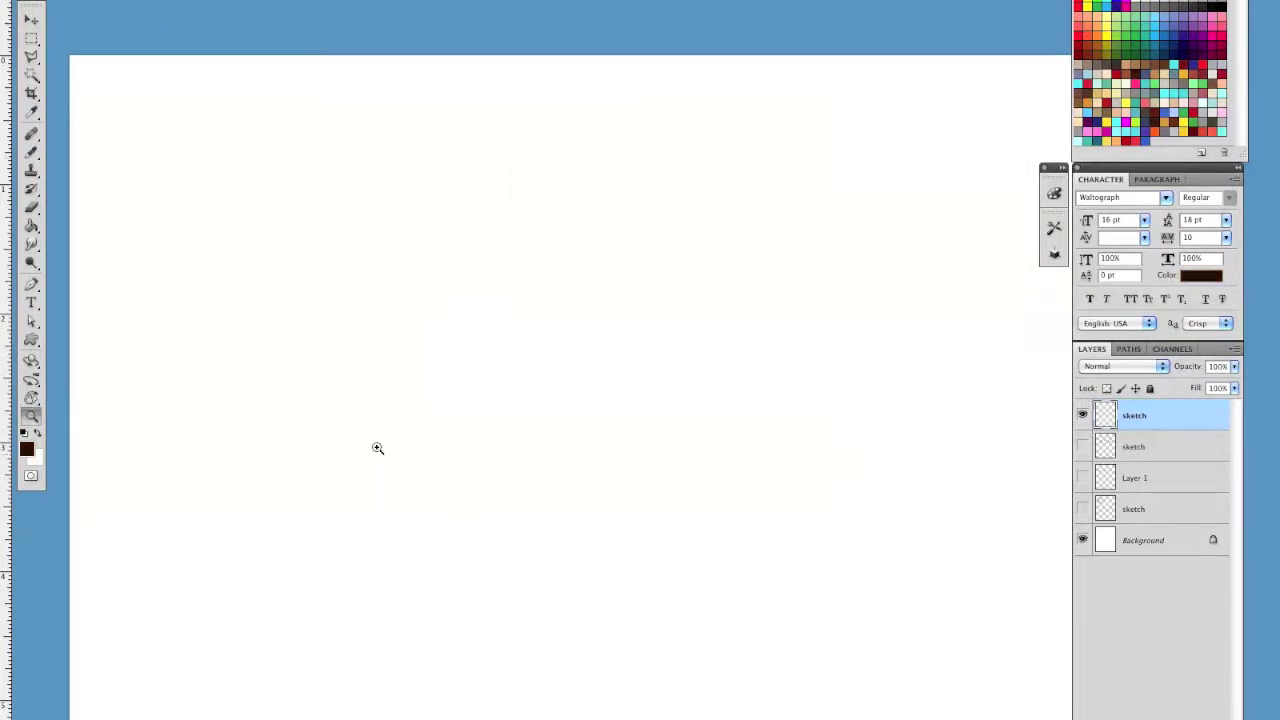
left_click(389, 410)
left_click_drag(551, 392, 595, 440)
key("a")
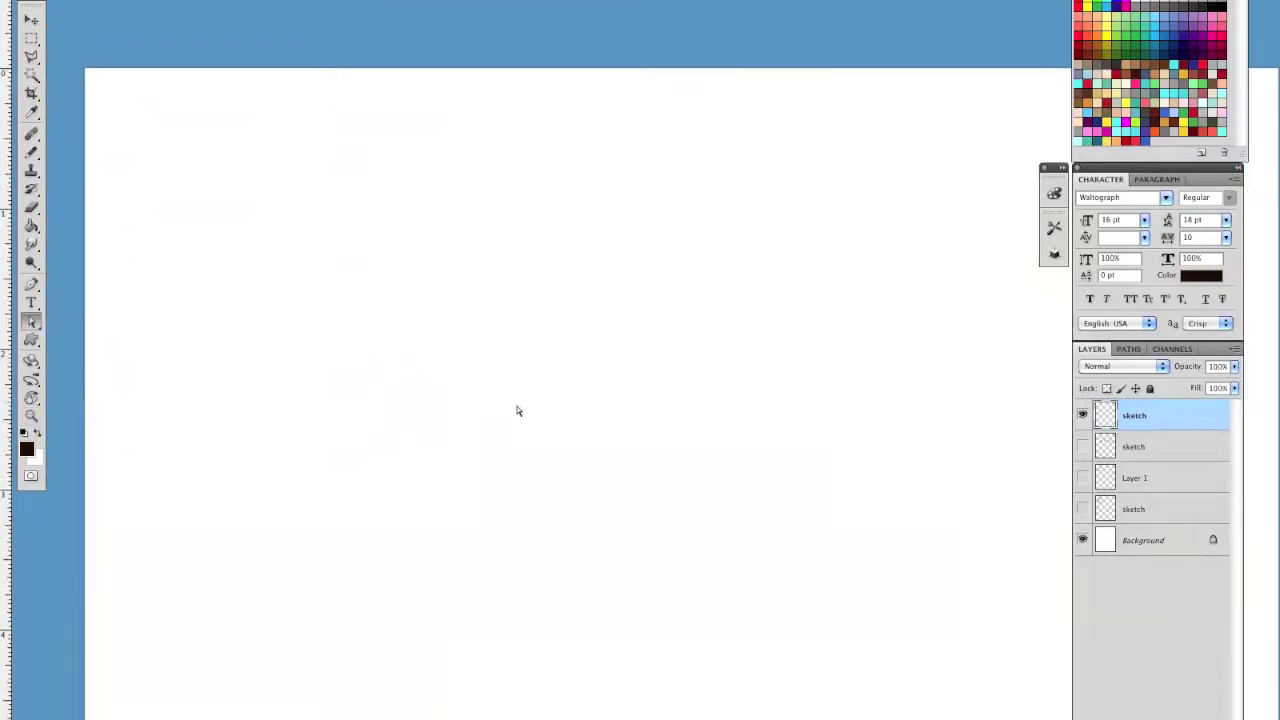
key("b")
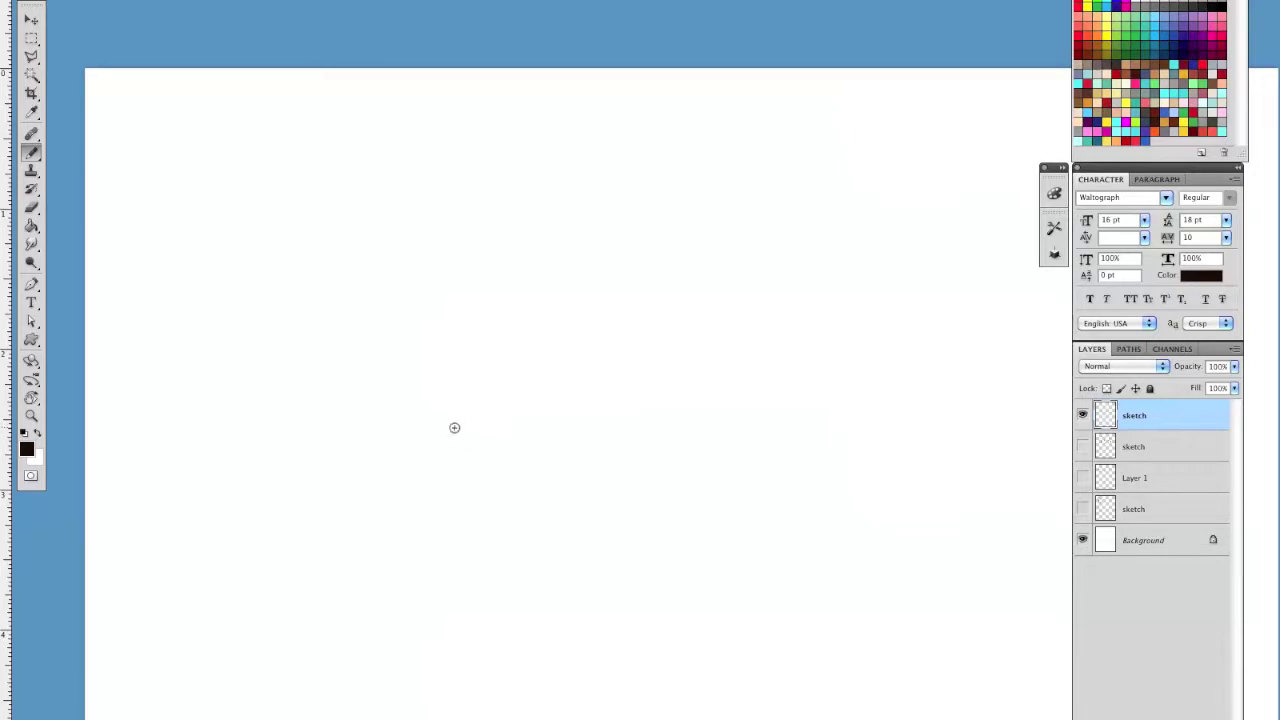
Brush the left head's outline on the sketch layer as a rounded top arc and a long slanting left side
key("z")
left_click(511, 325)
key("b")
mouse_move(566, 411)
left_mouse_down()
mouse_move(411, 256)
mouse_move(437, 458)
left_mouse_up()
key("super+z")
left_click_drag(324, 306, 404, 533)
mouse_move(321, 302)
left_mouse_down()
mouse_move(323, 266)
mouse_move(448, 300)
left_mouse_up()
Erase the left side of the left head's outline and redraw it as a smoother curve running down from the arc
key("e")
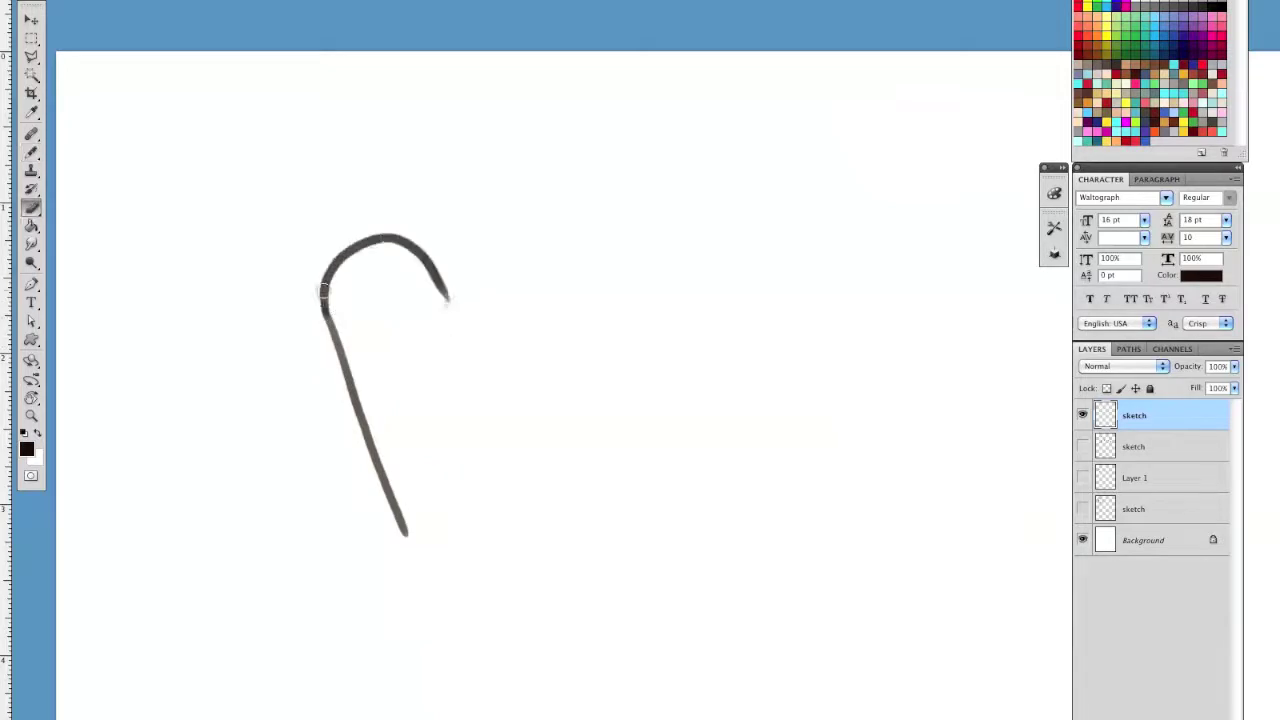
mouse_move(323, 291)
left_mouse_down()
mouse_move(415, 546)
mouse_move(370, 440)
left_mouse_up()
key("z")
left_click(380, 350)
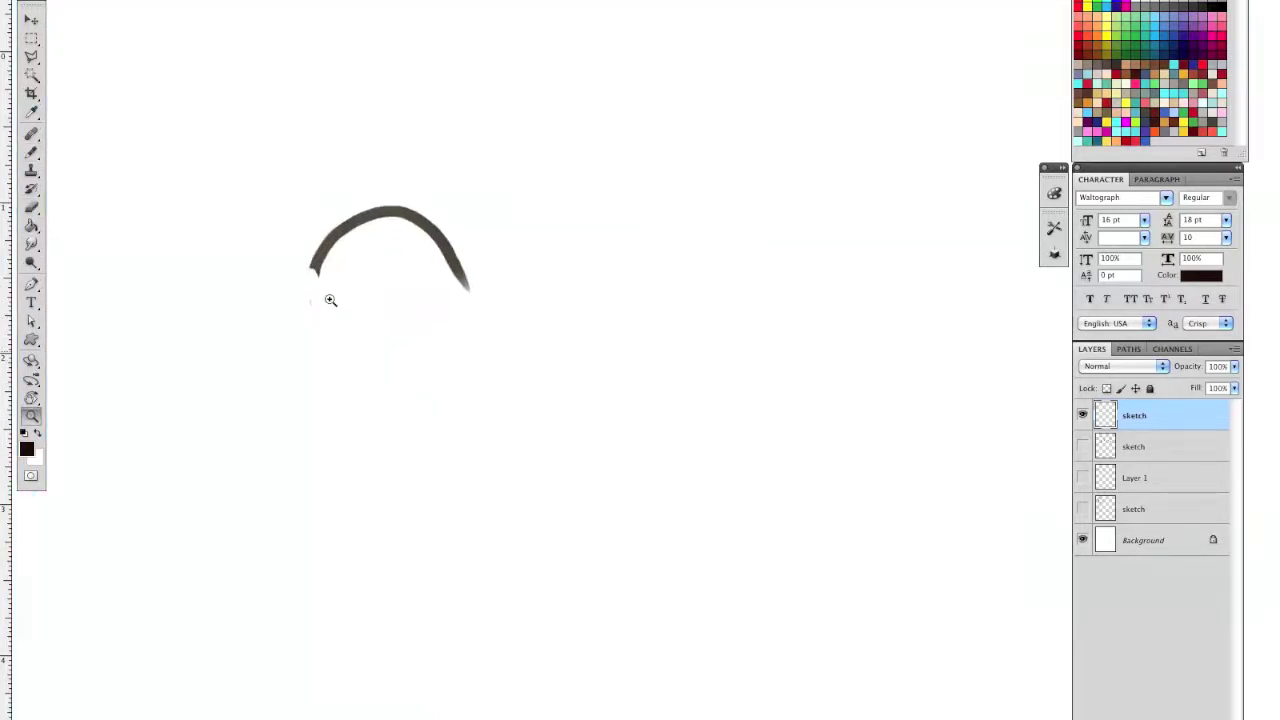
key("b")
mouse_move(311, 270)
left_mouse_down()
mouse_move(314, 331)
mouse_move(372, 468)
left_mouse_up()
Set the foreground color to a lighter brown and repaint the left head's whole outline in it, lengthening its right side
left_click(35, 448)
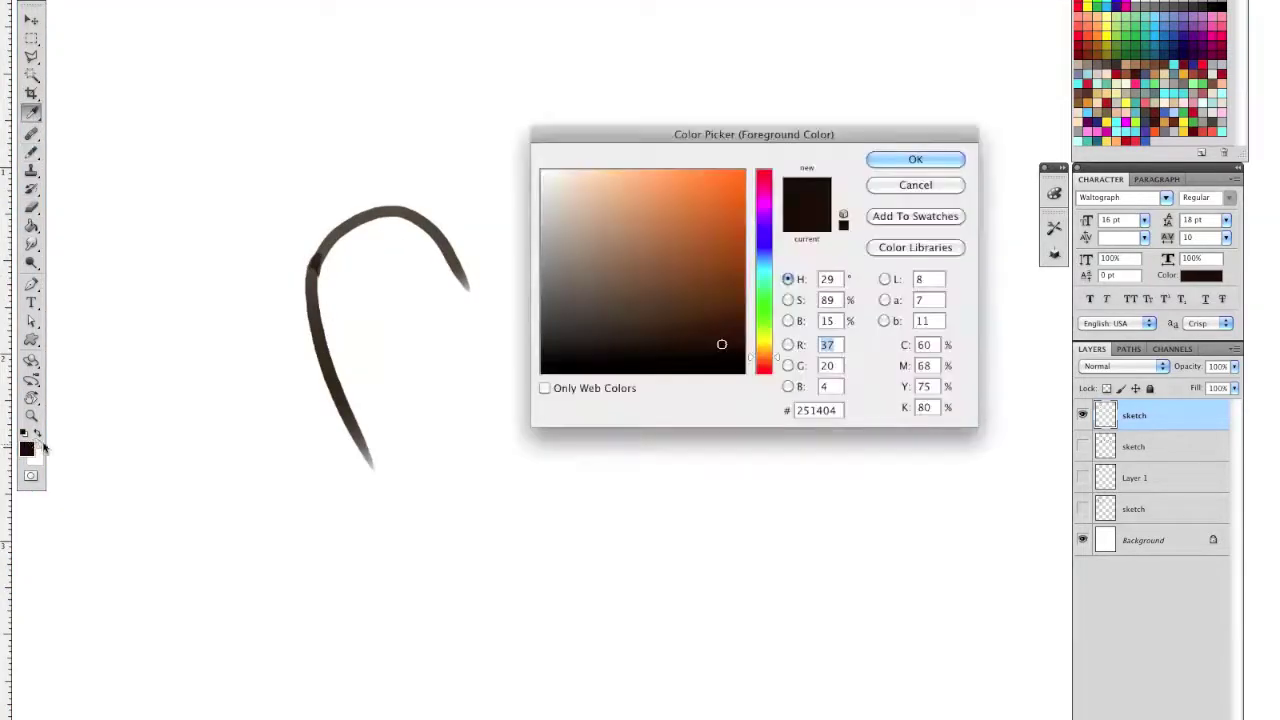
left_click(720, 303)
left_click(892, 164)
mouse_move(318, 264)
left_mouse_down()
mouse_move(313, 294)
mouse_move(324, 354)
mouse_move(366, 456)
mouse_move(314, 276)
mouse_move(332, 240)
mouse_move(403, 215)
mouse_move(435, 234)
mouse_move(500, 322)
left_mouse_up()
key("e")
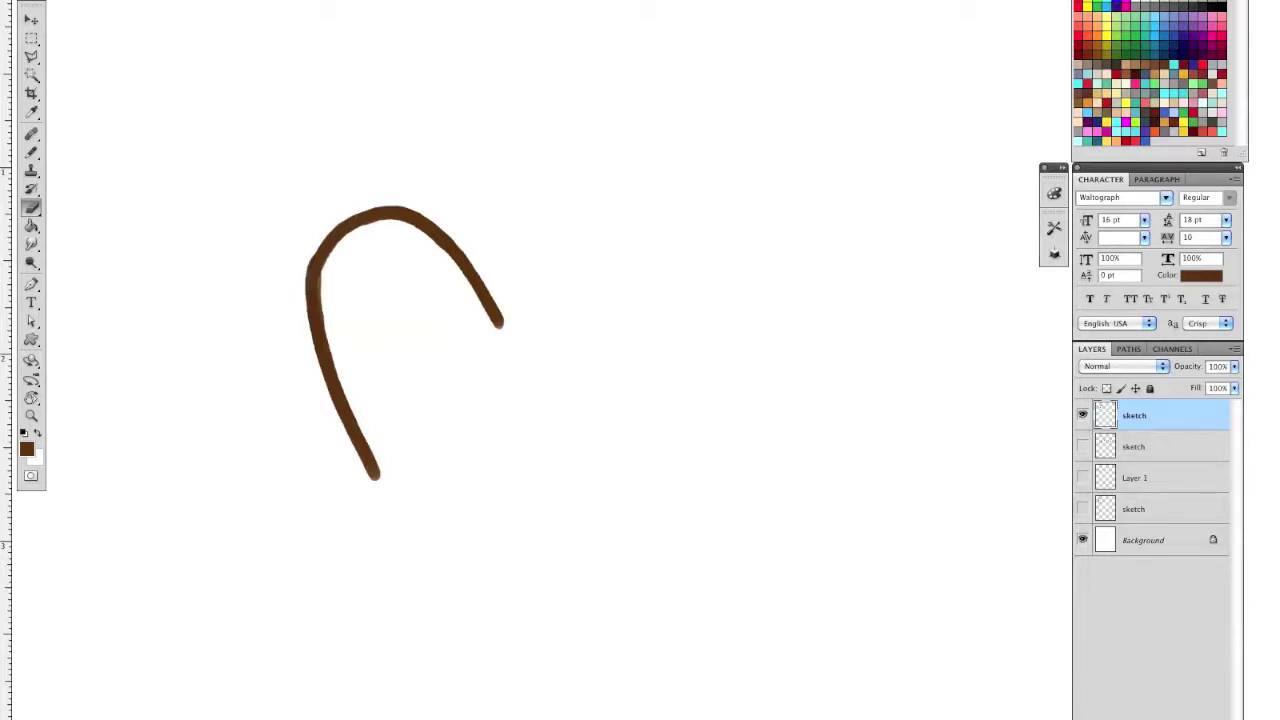
Extend both sides of the left head's outline further down and clean up the line ends
key("b")
left_click_drag(500, 322, 556, 427)
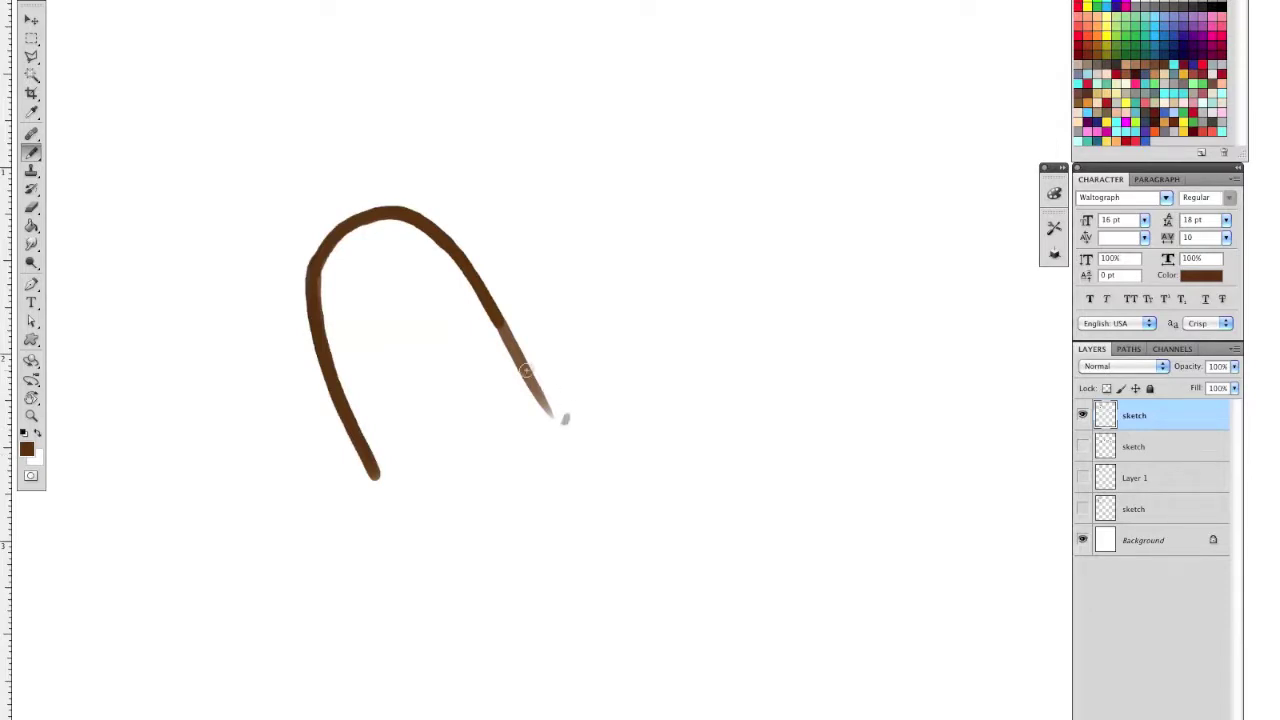
left_click_drag(497, 321, 560, 412)
key("e")
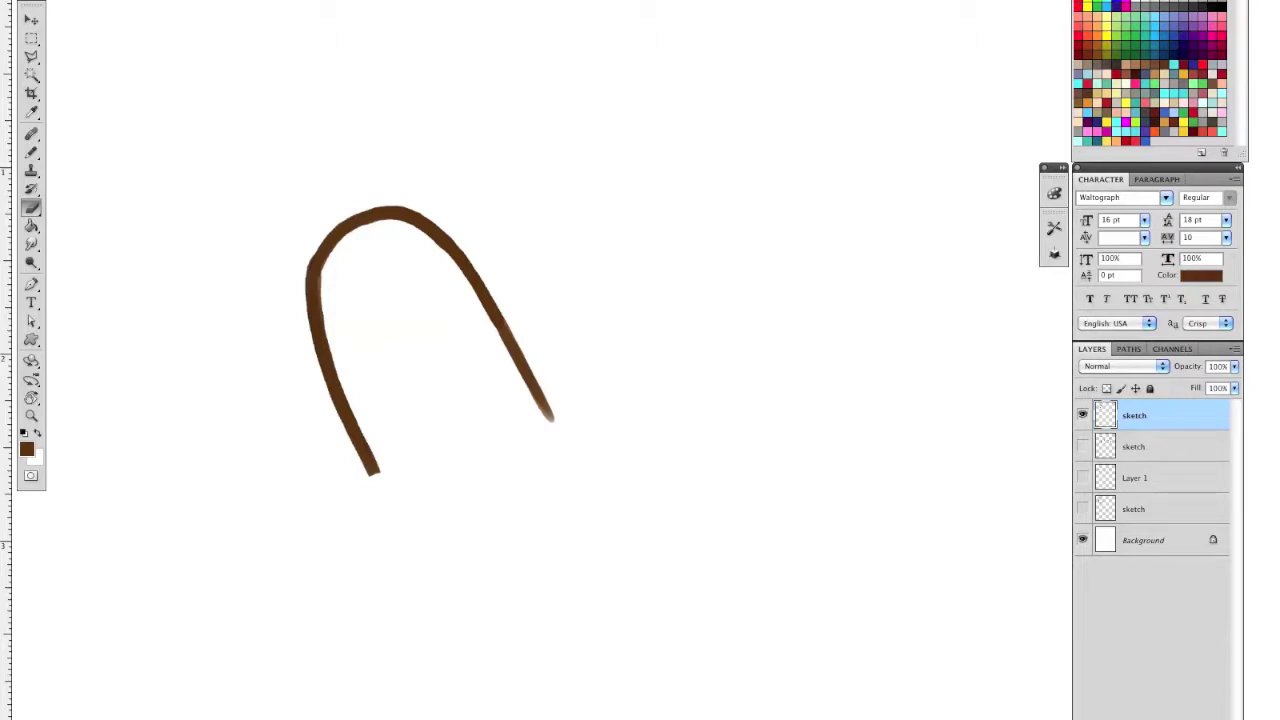
key("b")
left_click_drag(373, 472, 397, 510)
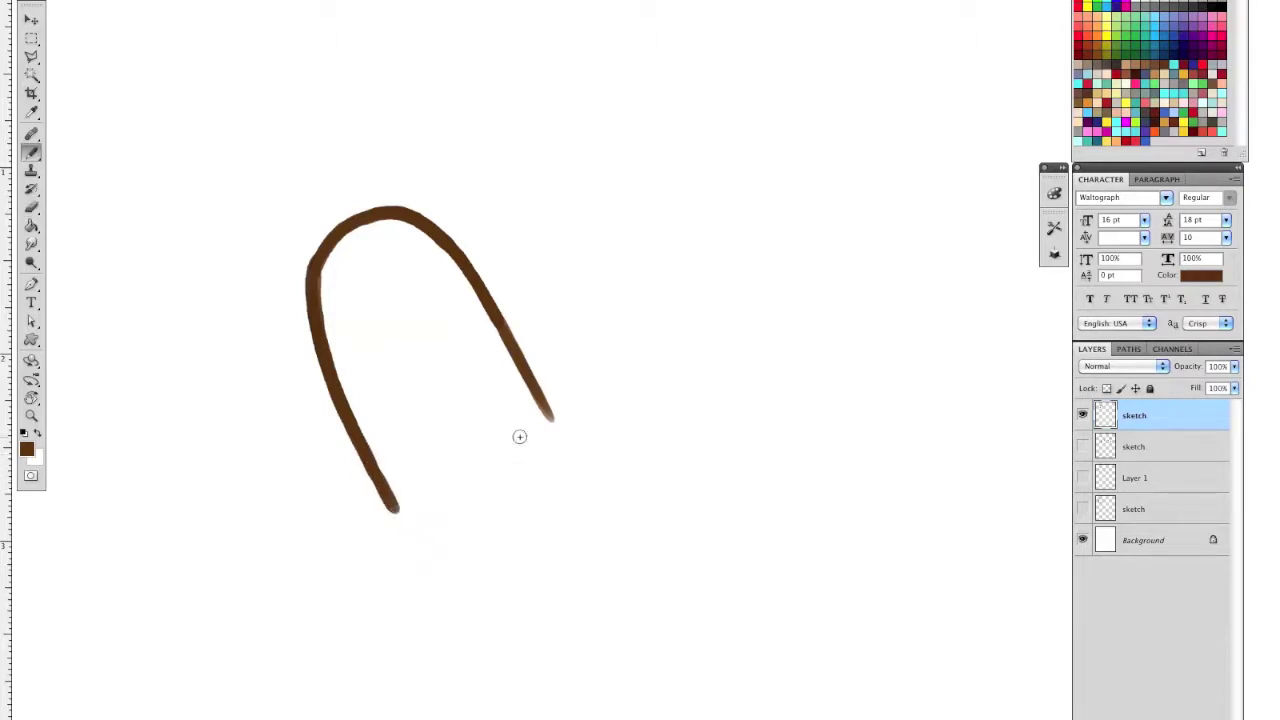
Paint a taller arched outline for the middle head directly beside the left head
mouse_move(600, 427)
left_mouse_down()
mouse_move(577, 428)
mouse_move(568, 400)
left_mouse_up()
left_click_drag(507, 368, 518, 385)
left_click_drag(627, 416, 530, 454)
mouse_move(426, 455)
left_mouse_down()
mouse_move(422, 379)
mouse_move(481, 181)
mouse_move(616, 187)
mouse_move(568, 163)
mouse_move(617, 290)
left_mouse_up()
key("ctrl+z")
mouse_move(572, 163)
left_mouse_down()
mouse_move(612, 213)
mouse_move(628, 292)
mouse_move(635, 462)
left_mouse_up()
Paint the right head's outward-leaning arched outline and join the left head's outline to the middle one
mouse_move(642, 405)
left_mouse_down()
mouse_move(802, 251)
mouse_move(777, 272)
mouse_move(922, 266)
mouse_move(885, 236)
mouse_move(897, 461)
left_mouse_up()
key("e")
mouse_move(956, 366)
left_mouse_down()
mouse_move(900, 452)
mouse_move(939, 367)
mouse_move(825, 522)
left_mouse_up()
key("b")
left_click_drag(401, 404, 421, 430)
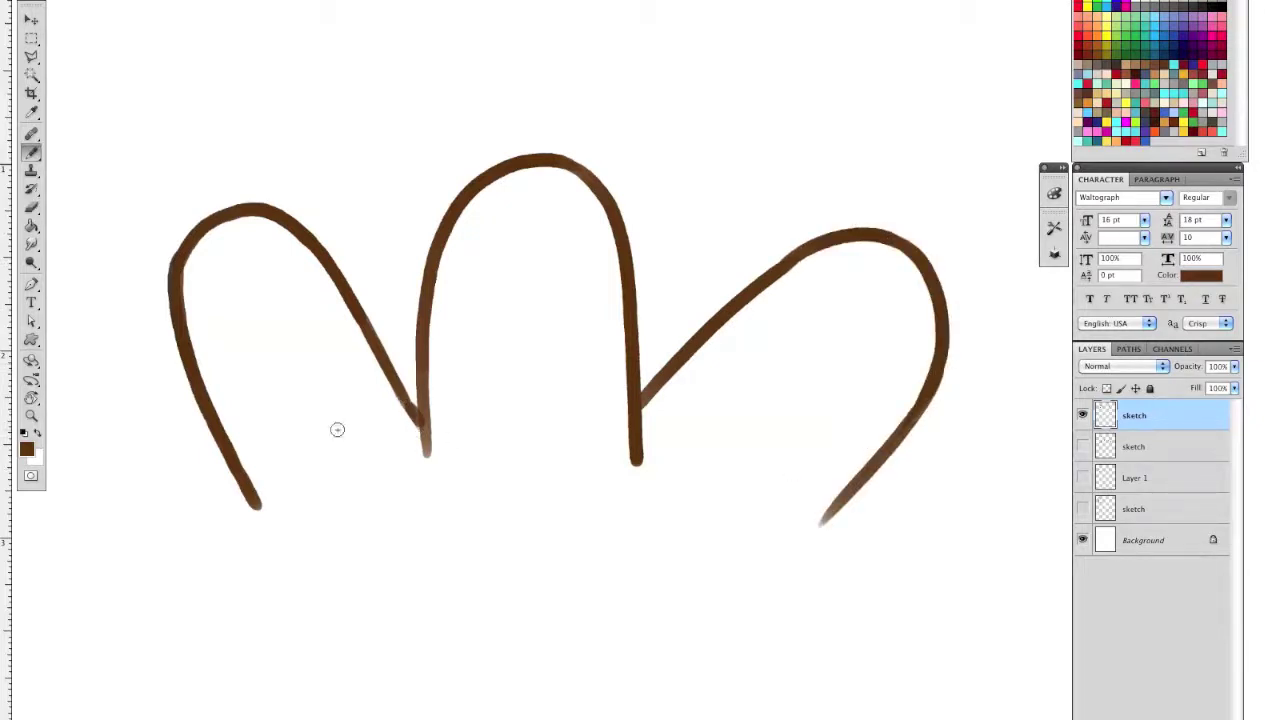
Clean up the lower ends of the three head outlines with the Eraser and extend them with tapered brush strokes
key("e")
left_click_drag(209, 371, 266, 498)
key("b")
left_click_drag(229, 451, 280, 552)
key("e")
left_click_drag(650, 415, 641, 486)
key("b")
left_click_drag(793, 533, 767, 523)
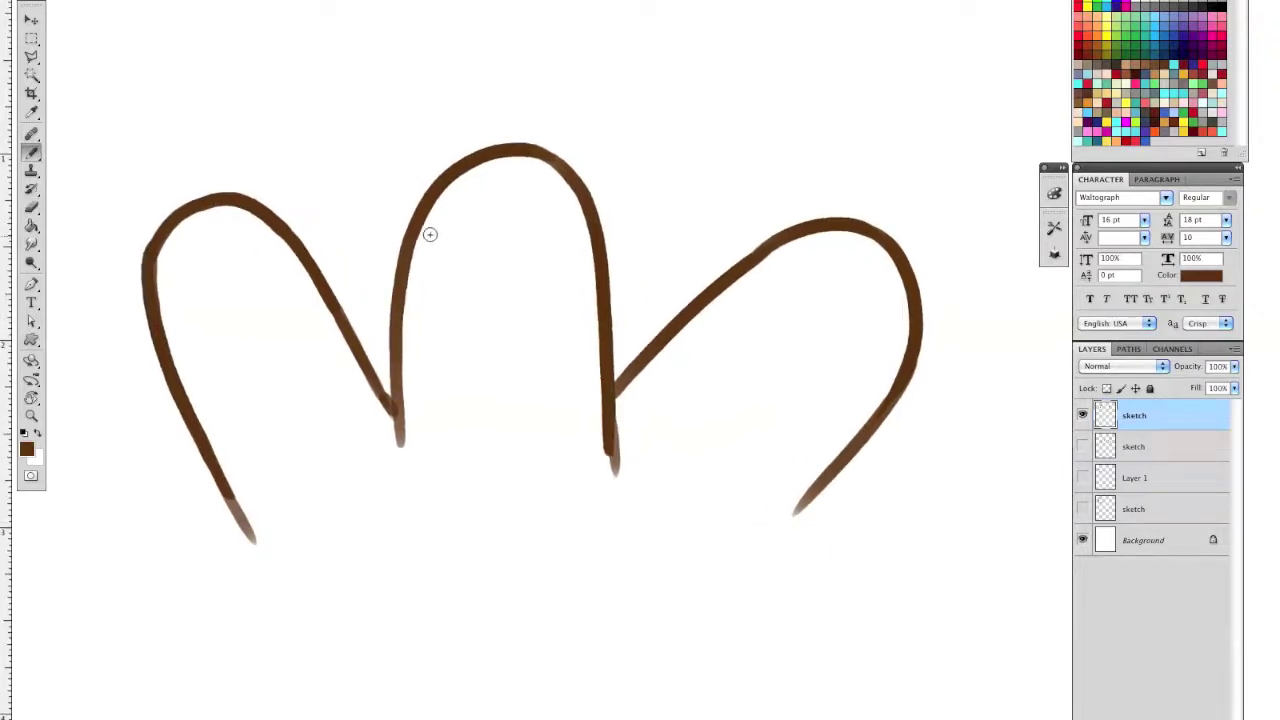
Draw the middle head's angry slanted eyebrows, forehead creases and two rounded eye outlines
mouse_move(428, 232)
left_mouse_down()
mouse_move(501, 259)
mouse_move(578, 228)
left_mouse_up()
mouse_move(432, 231)
left_mouse_down()
mouse_move(534, 246)
mouse_move(506, 231)
mouse_move(492, 255)
left_mouse_up()
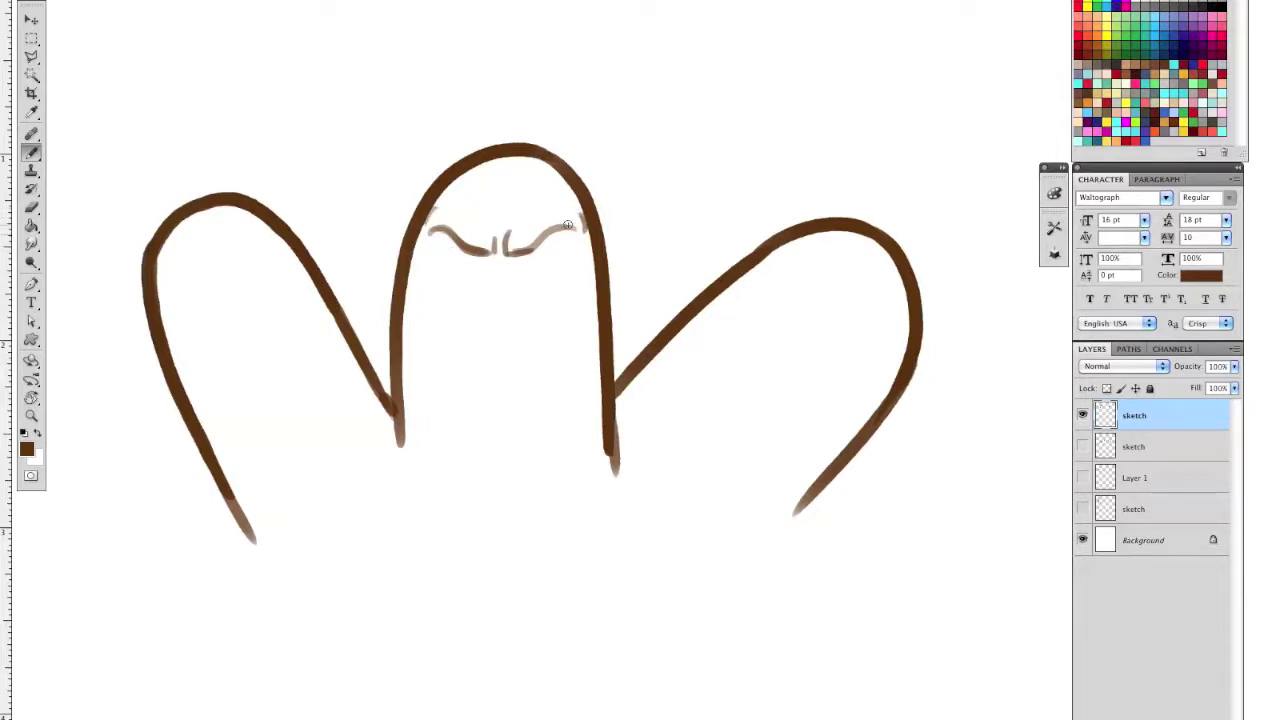
left_click_drag(480, 207, 492, 226)
left_click_drag(506, 228, 522, 190)
mouse_move(444, 243)
left_mouse_down()
mouse_move(456, 277)
mouse_move(498, 278)
mouse_move(477, 280)
mouse_move(485, 254)
mouse_move(548, 277)
mouse_move(550, 240)
left_mouse_up()
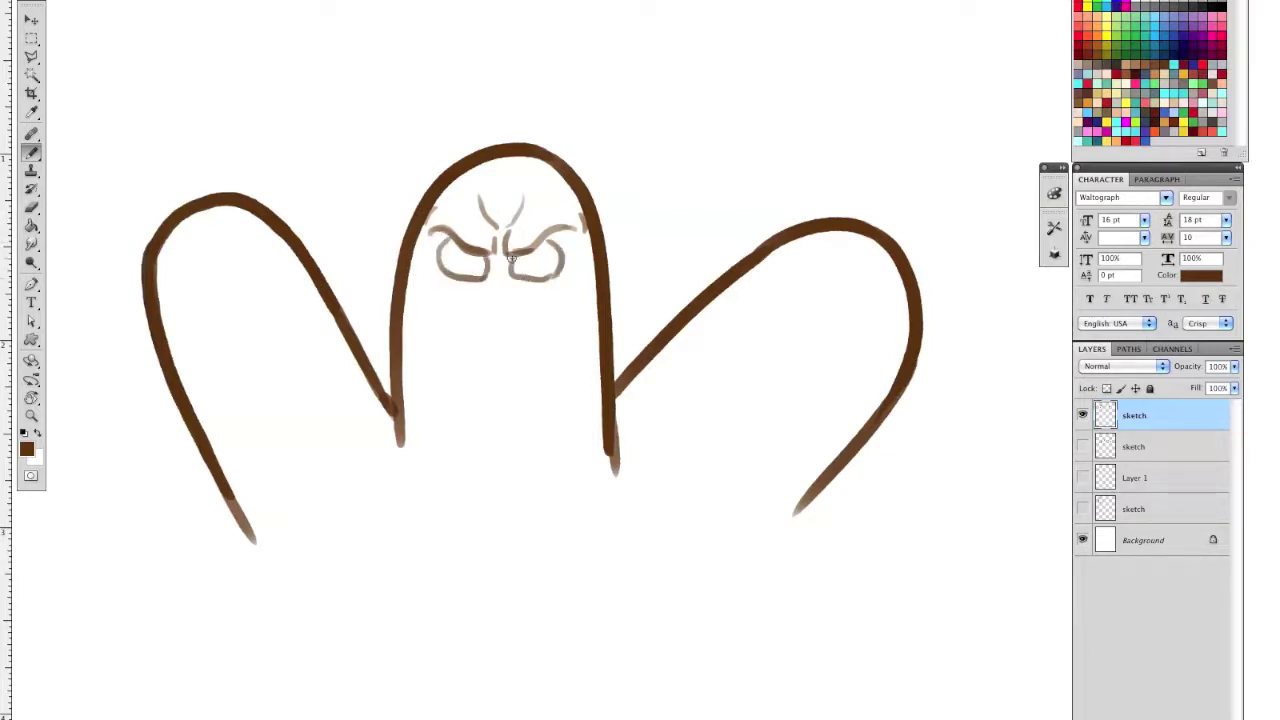
Paint a bright red oval nose with a white highlight below the middle head's eyes
left_click_drag(476, 282, 498, 275)
key("super+z")
left_click(1204, 65)
key("a")
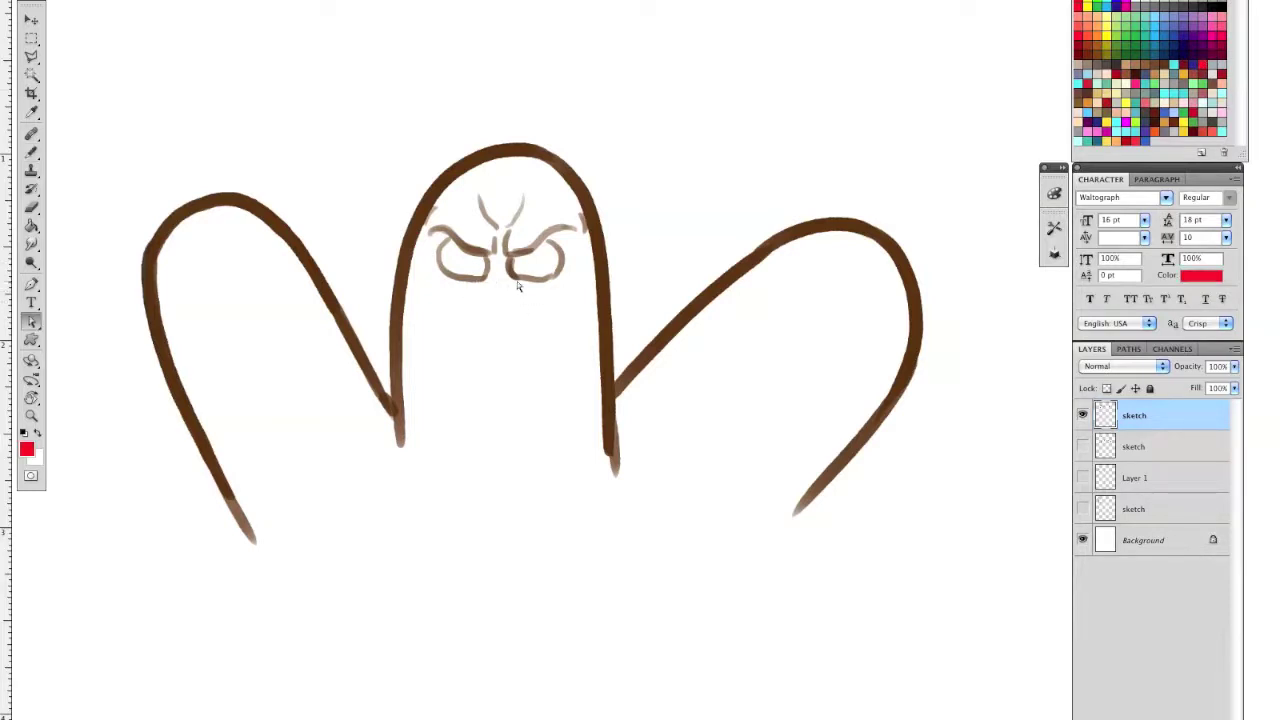
key("b")
mouse_move(500, 290)
left_mouse_down()
mouse_move(458, 327)
mouse_move(512, 322)
mouse_move(484, 316)
mouse_move(515, 292)
left_mouse_up()
key("ctrl+z")
key("ctrl+z")
key("e")
key("b")
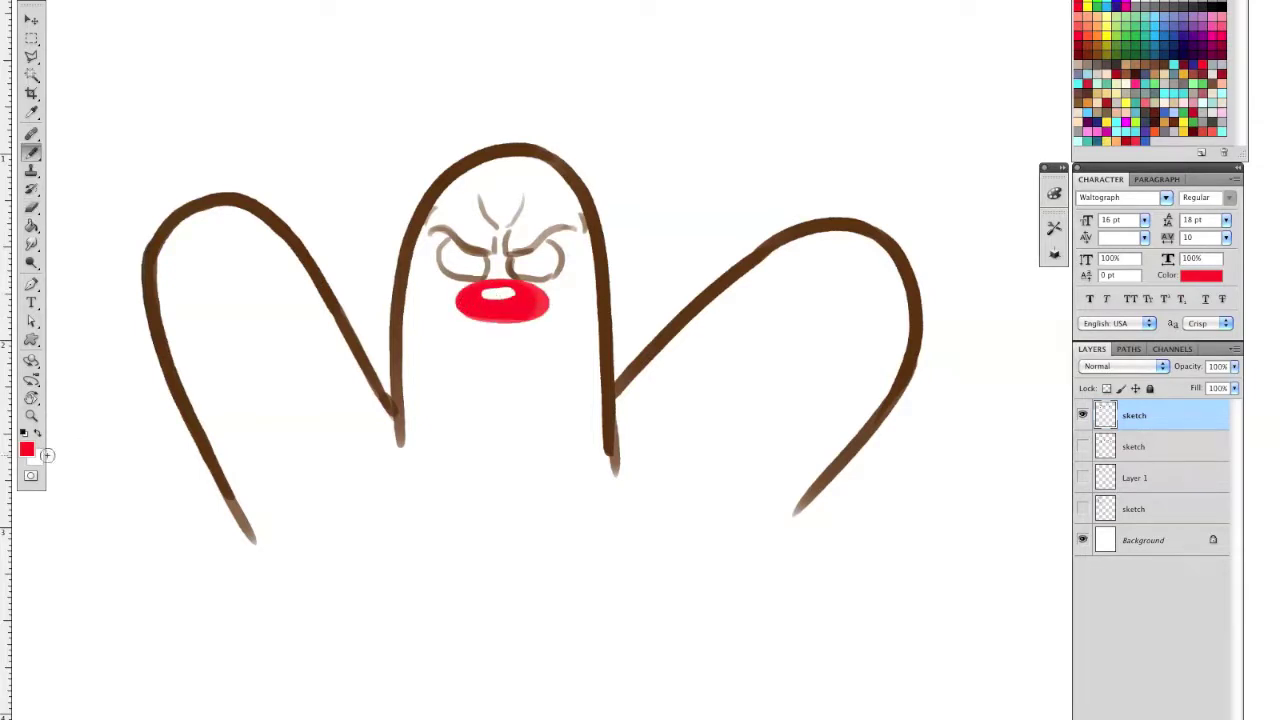
Set the foreground color to a darker red and shade the lower edge of the middle head's nose
left_click(27, 449)
left_click(733, 239)
left_click(917, 161)
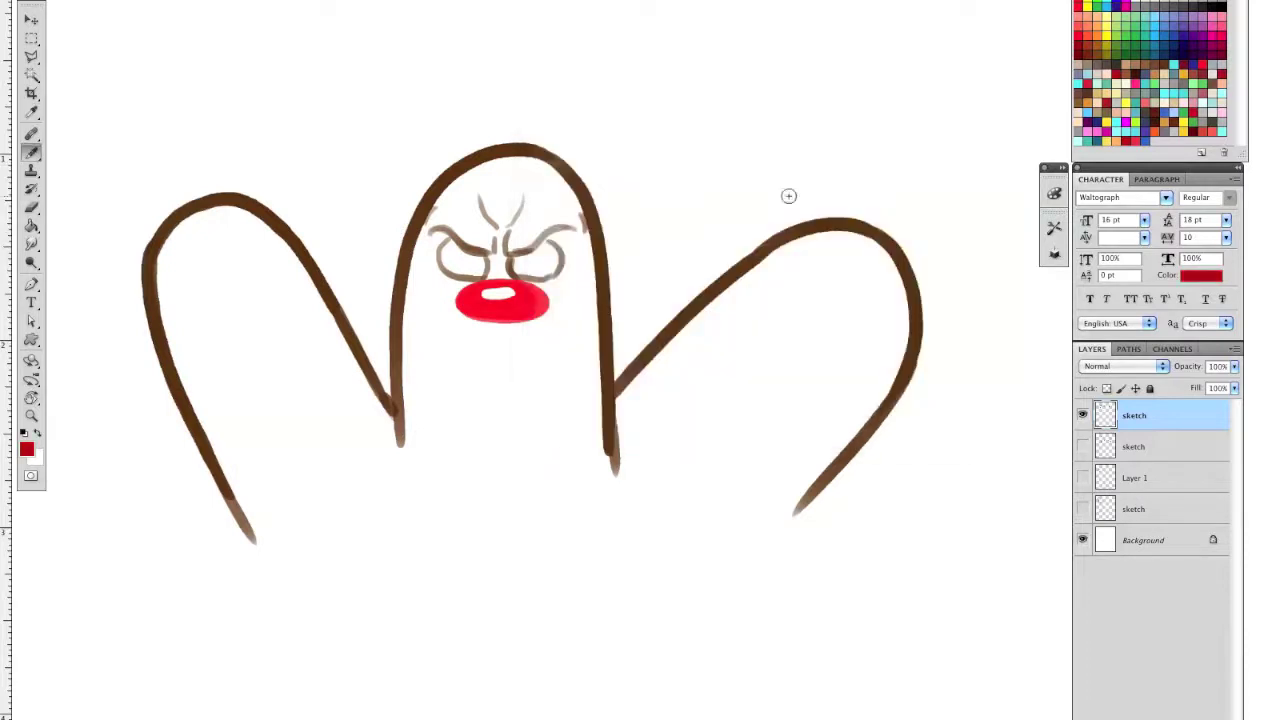
left_click_drag(461, 309, 549, 301)
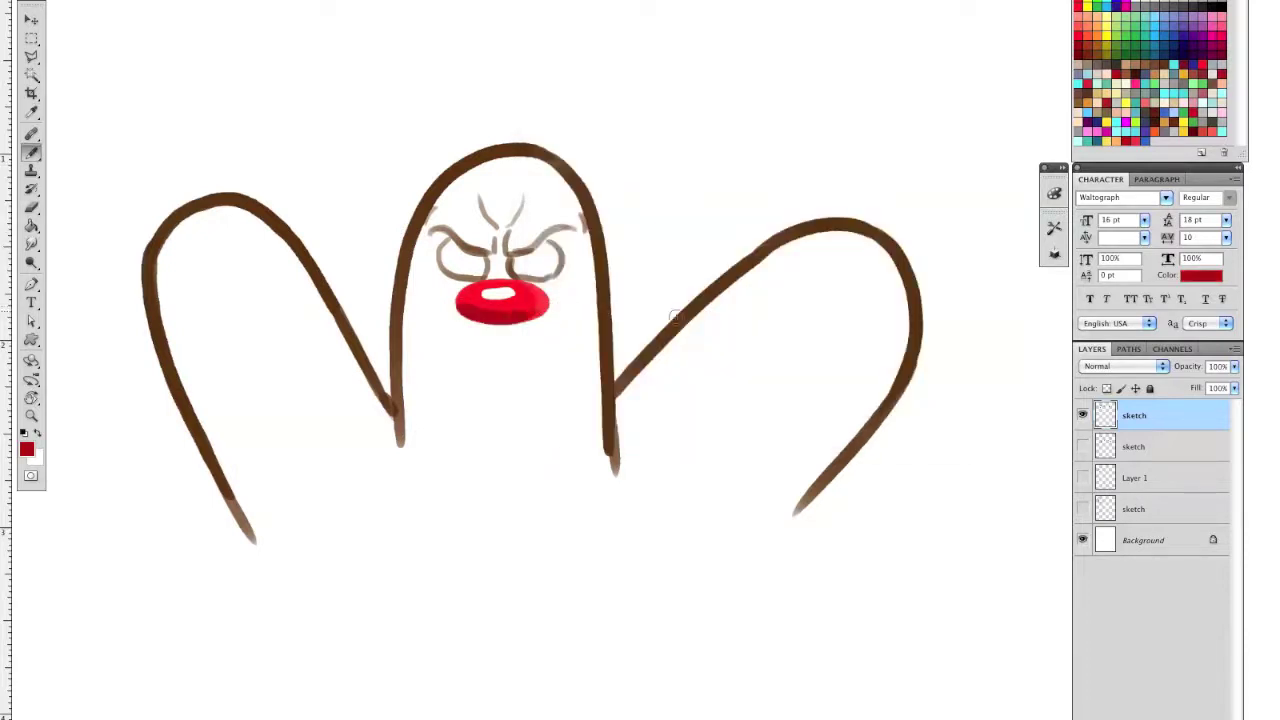
left_click(1083, 414)
left_click(1083, 414)
Sample the outline's brown and add pupils, thicker hatched eyebrows, a bridge between the eyes and forehead lines to the middle head
key("i")
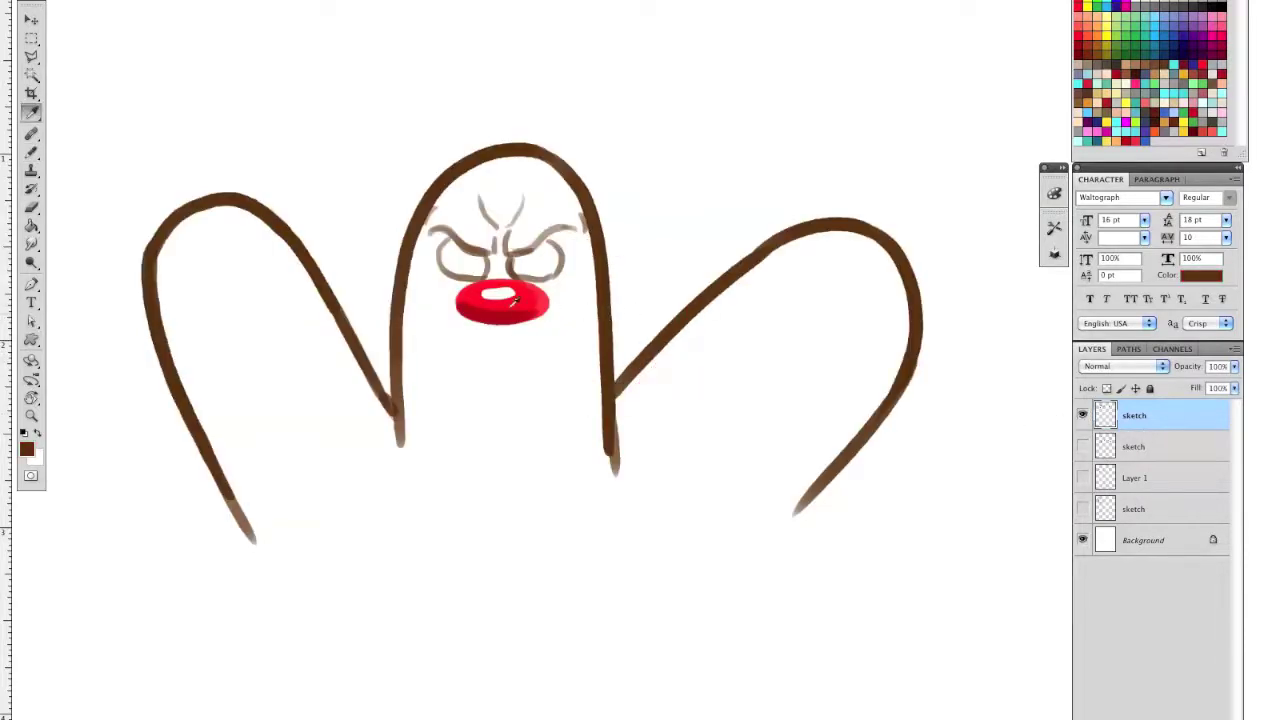
key("b")
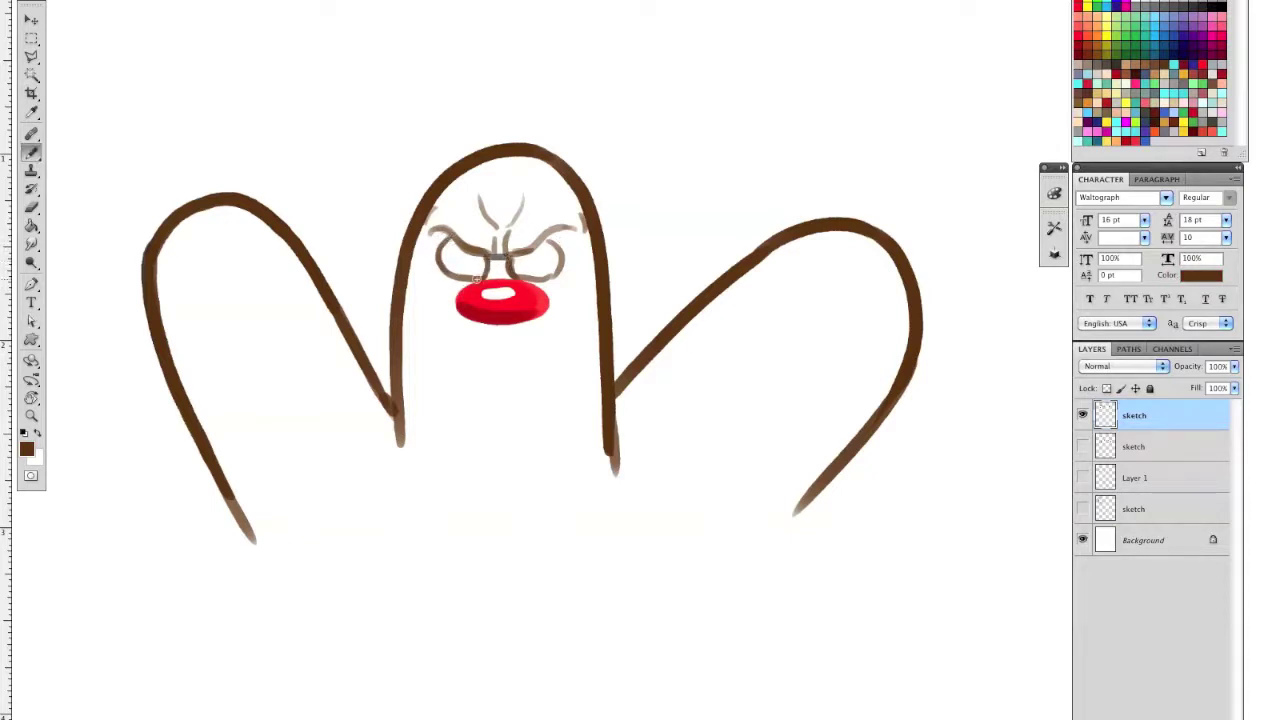
left_click_drag(530, 246, 574, 229)
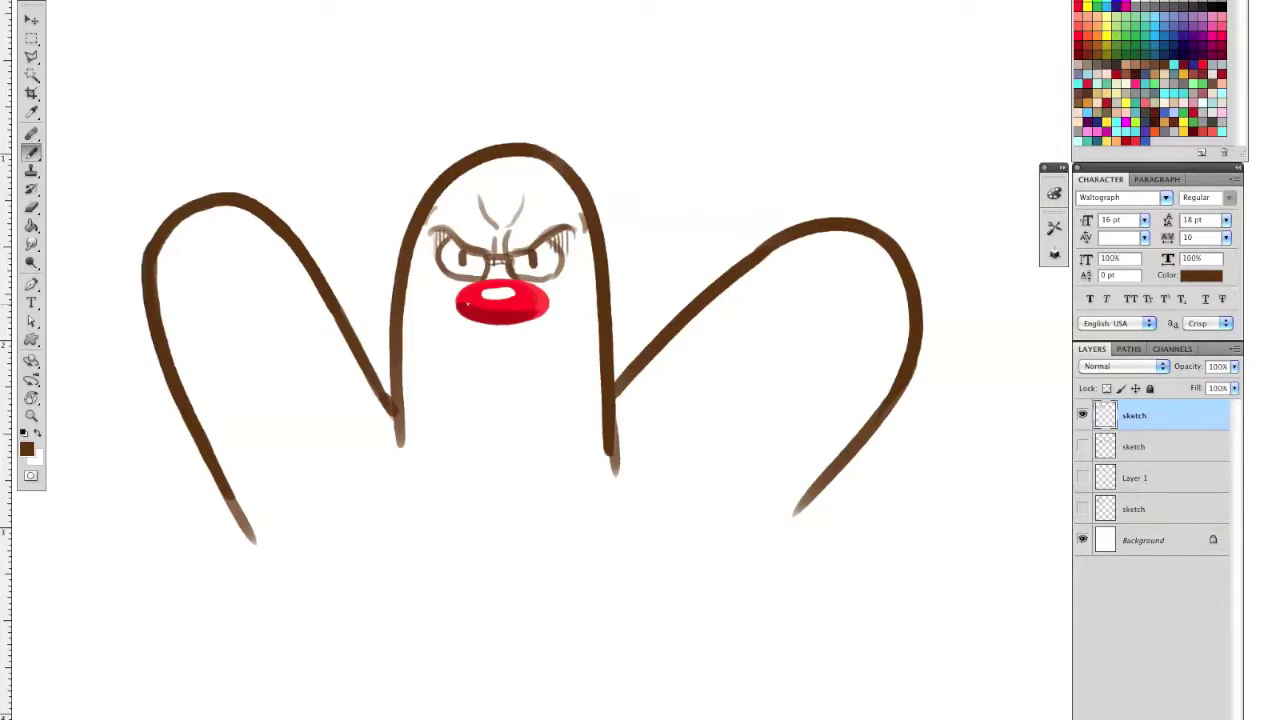
key("a")
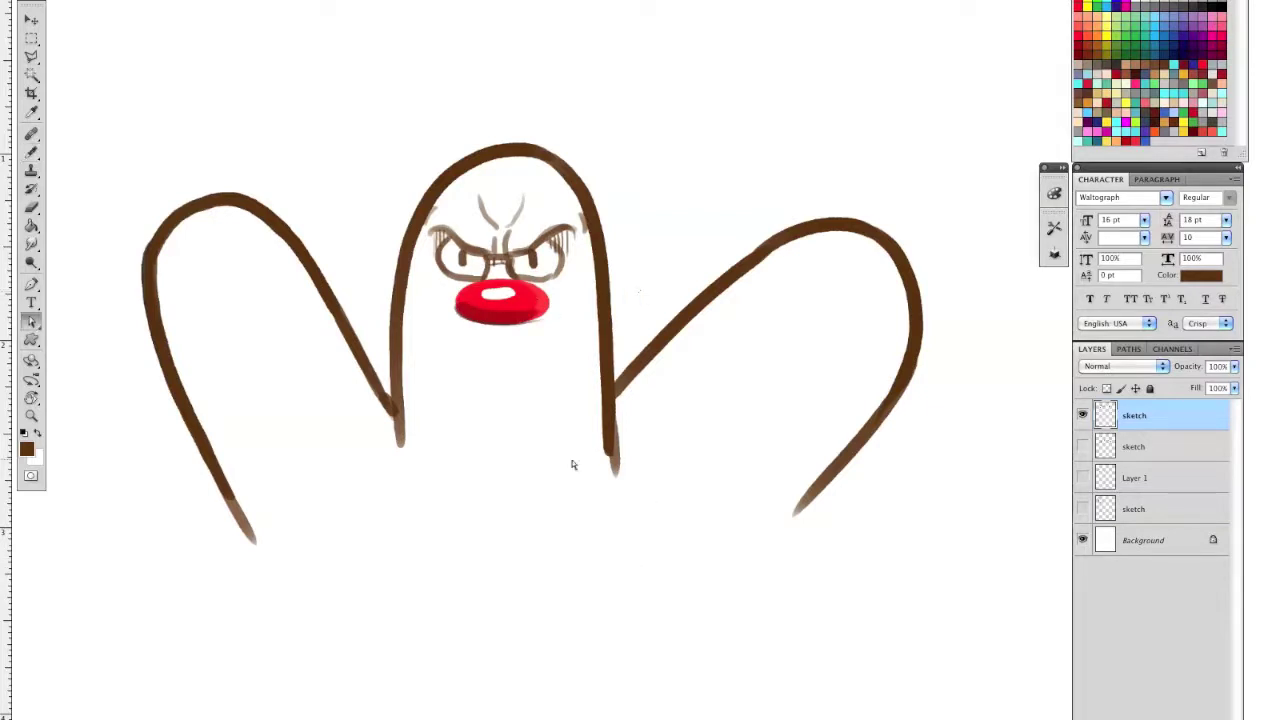
key("b")
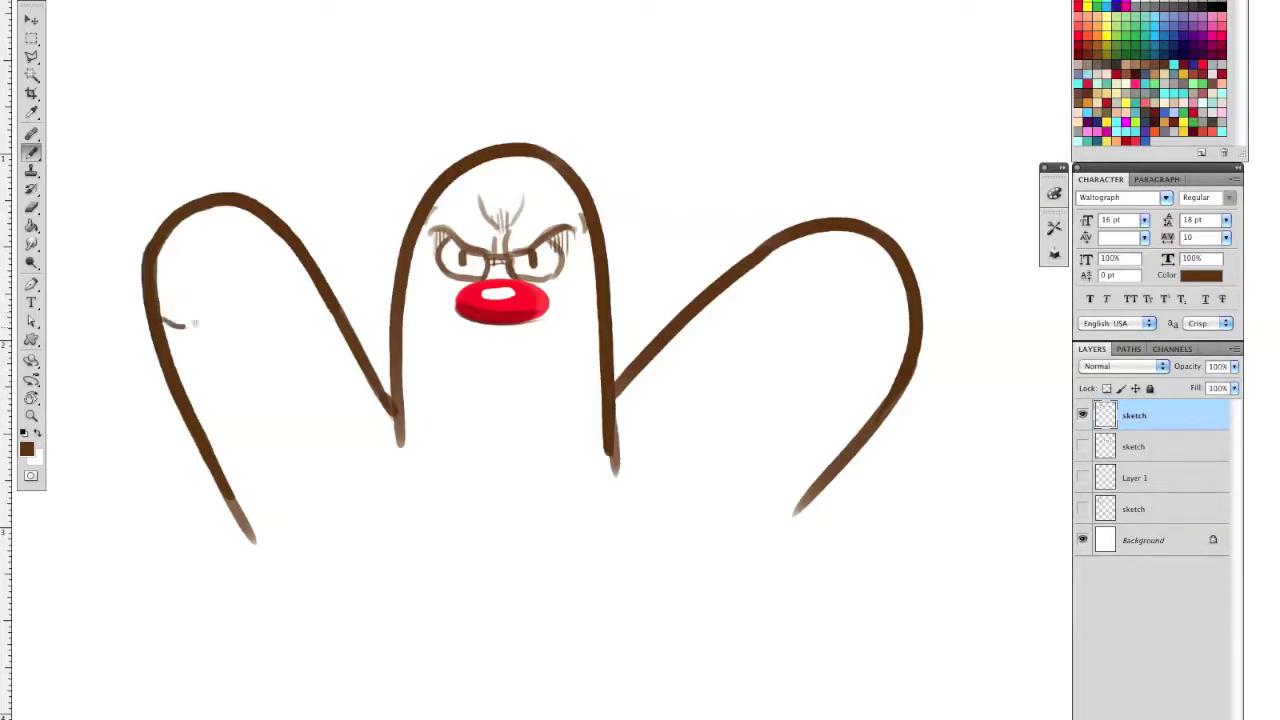
Erase the middle stretch of the left head's outer side and redraw it with an inward notch at eye level
key("e")
left_click_drag(161, 254, 184, 380)
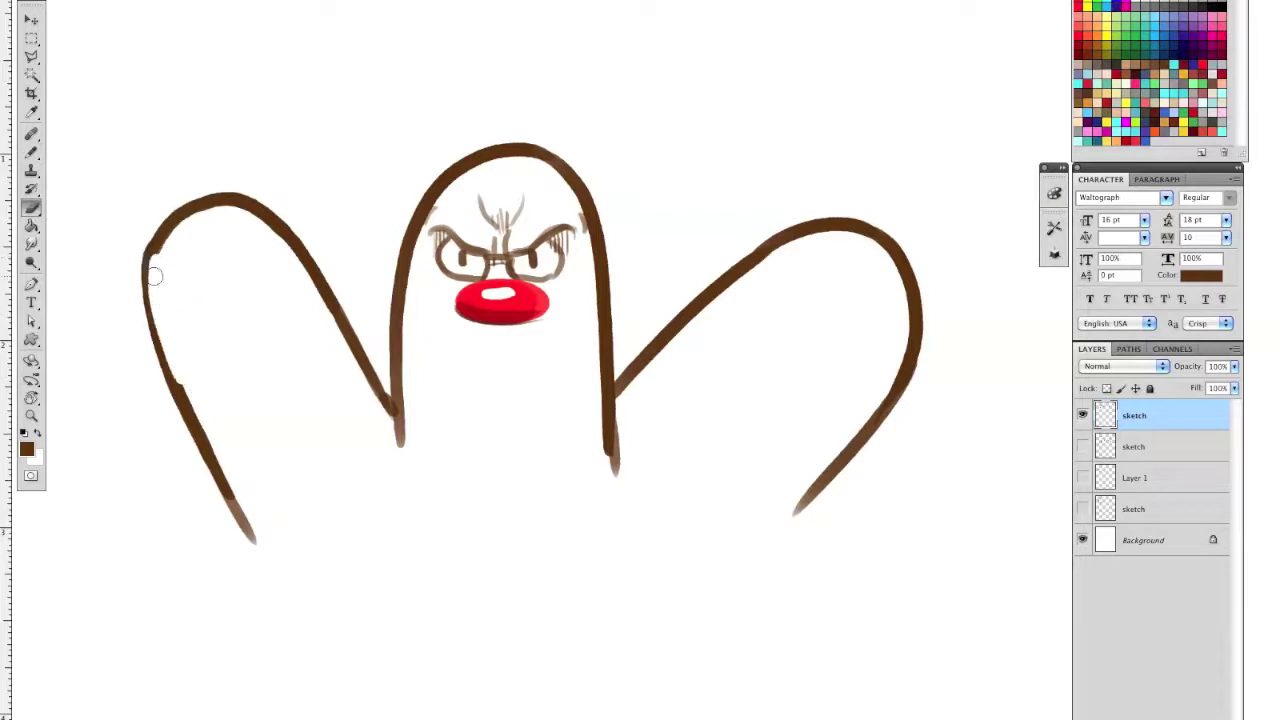
left_click_drag(154, 277, 163, 357)
key("b")
mouse_move(152, 256)
left_mouse_down()
mouse_move(148, 333)
mouse_move(166, 366)
left_mouse_up()
key("e")
key("b")
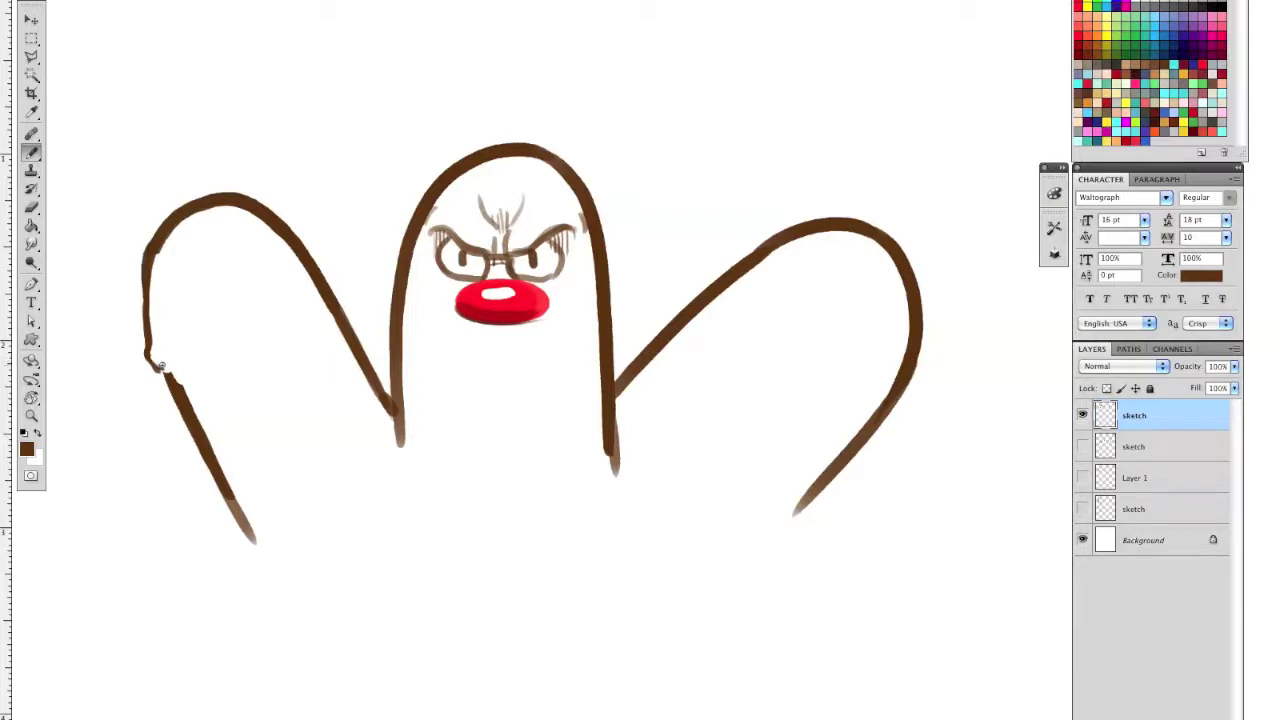
key("super+z")
Draw the left head's slanted eyebrow, brow creases, large near eye and small far eye at the notch
left_click_drag(157, 369, 253, 297)
mouse_move(192, 327)
left_mouse_down()
mouse_move(206, 350)
mouse_move(226, 309)
mouse_move(252, 296)
left_mouse_up()
key("e")
key("b")
left_click_drag(214, 318, 274, 290)
mouse_move(199, 305)
left_mouse_down()
mouse_move(223, 289)
mouse_move(179, 387)
mouse_move(266, 322)
mouse_move(269, 300)
left_mouse_up()
key("e")
key("b")
key("ctrl+z")
key("ctrl+z")
key("e")
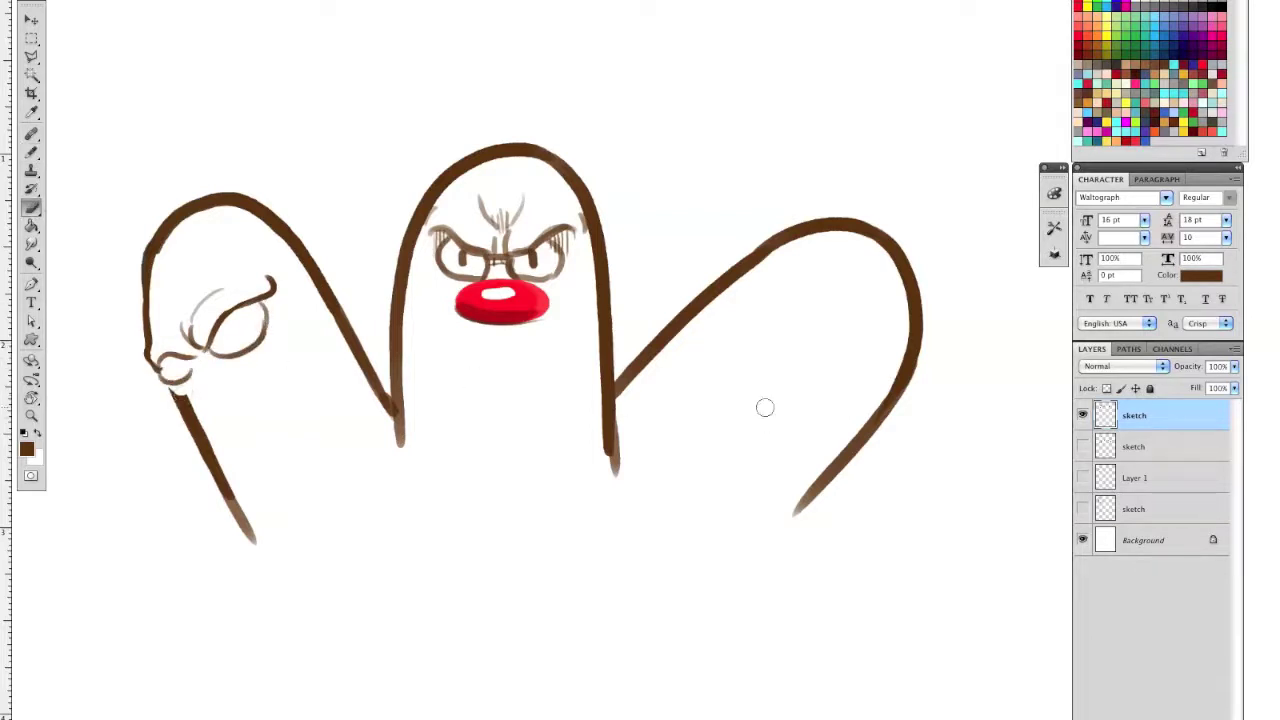
Sample the bright red from the middle nose and paint the left head's tilted oval nose with a white highlight
key("i")
left_click(540, 295)
key("b")
left_click_drag(194, 374, 193, 380)
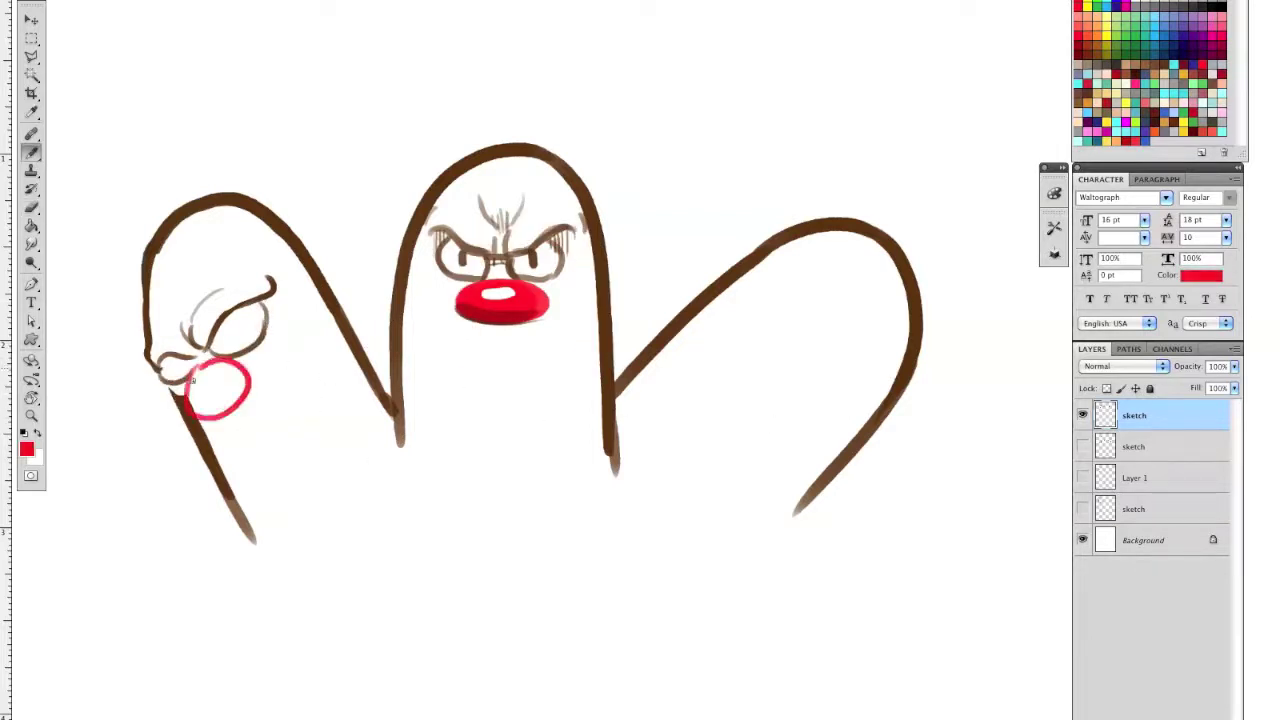
key("ctrl+z")
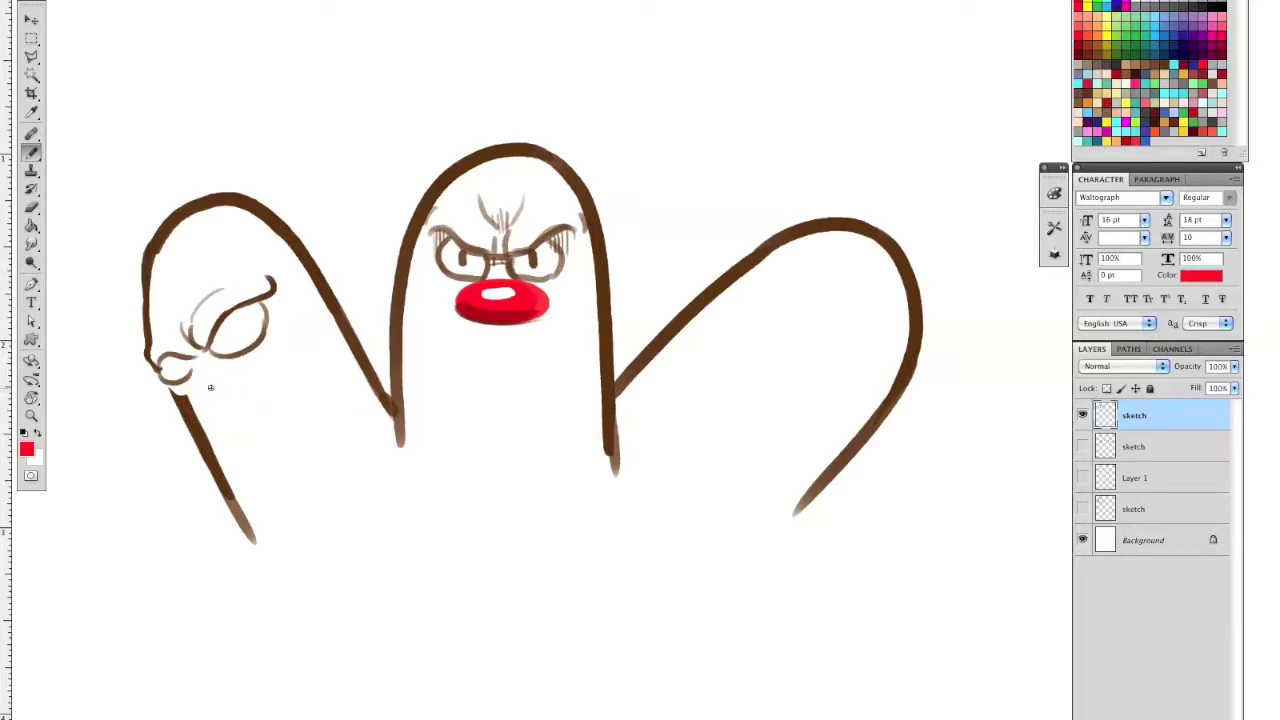
mouse_move(198, 378)
left_mouse_down()
mouse_move(228, 380)
mouse_move(210, 400)
mouse_move(221, 394)
mouse_move(168, 390)
mouse_move(203, 378)
left_mouse_up()
key("ctrl+z")
key("e")
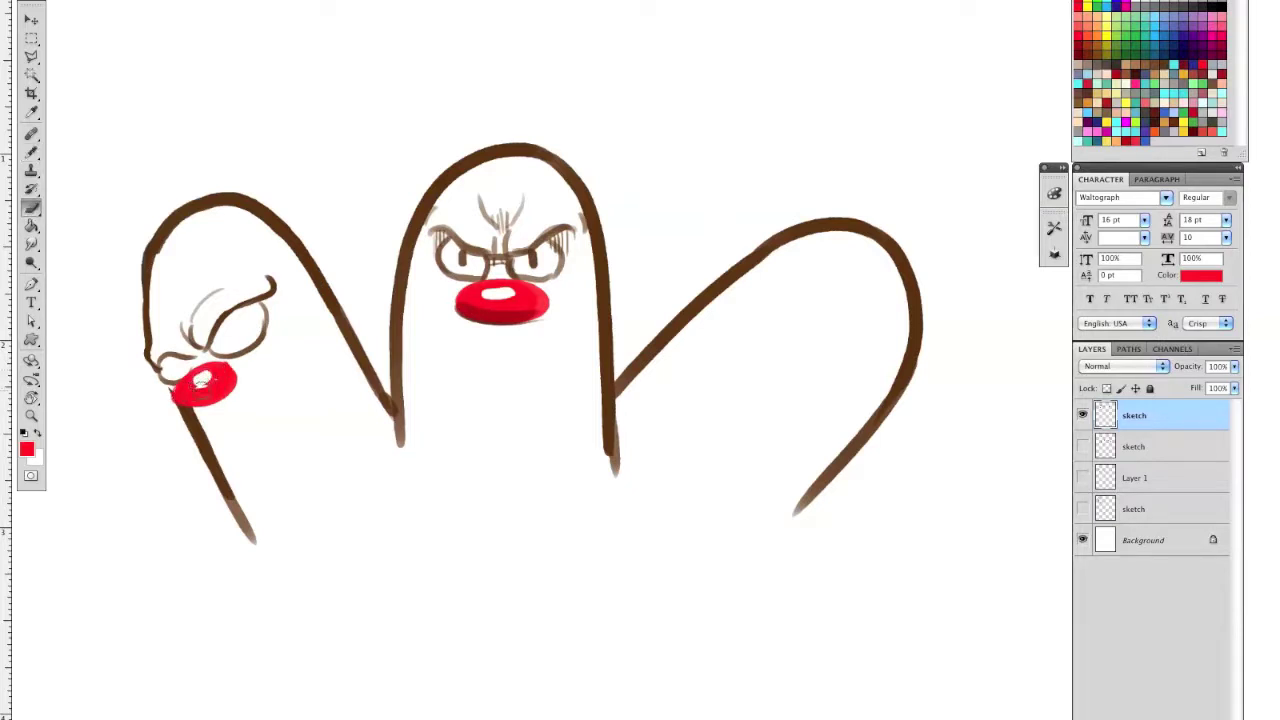
key("b")
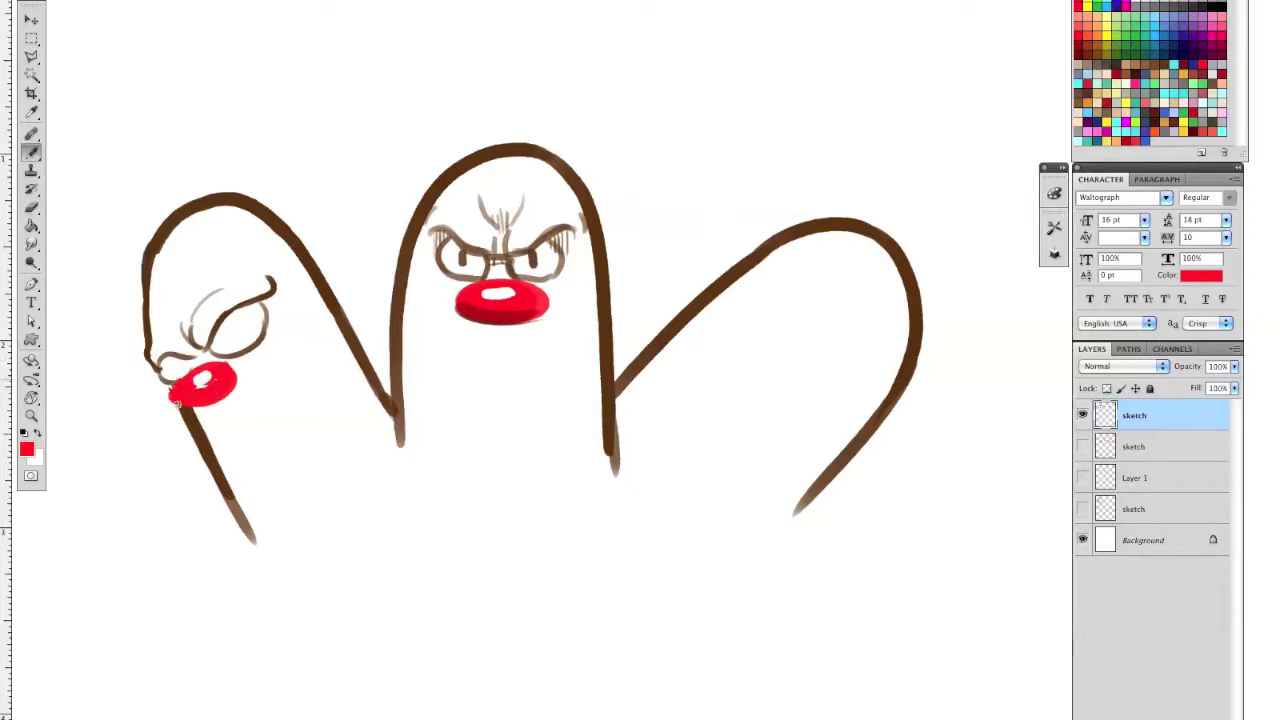
Sample the eyebrow's brown and add pupils, a thicker eyebrow and darker eye lines to the left head
key("i")
left_click(263, 298)
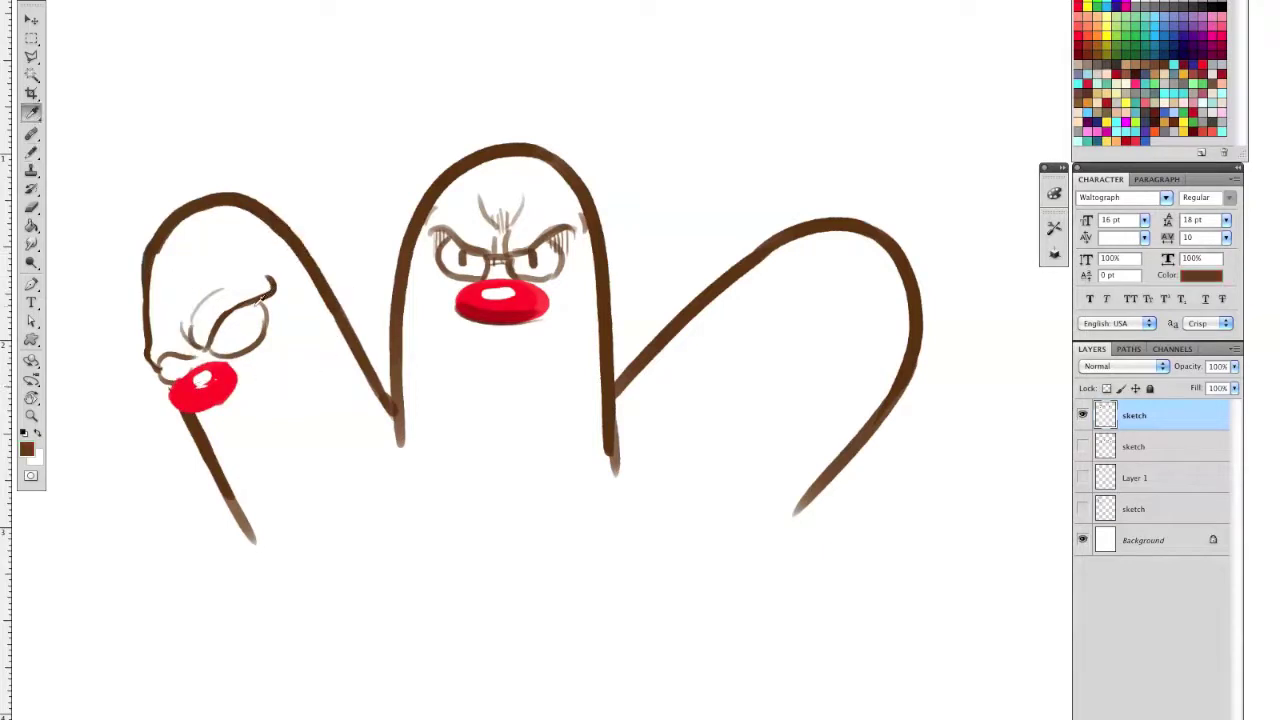
key("b")
scroll(654, 497, "right", 5)
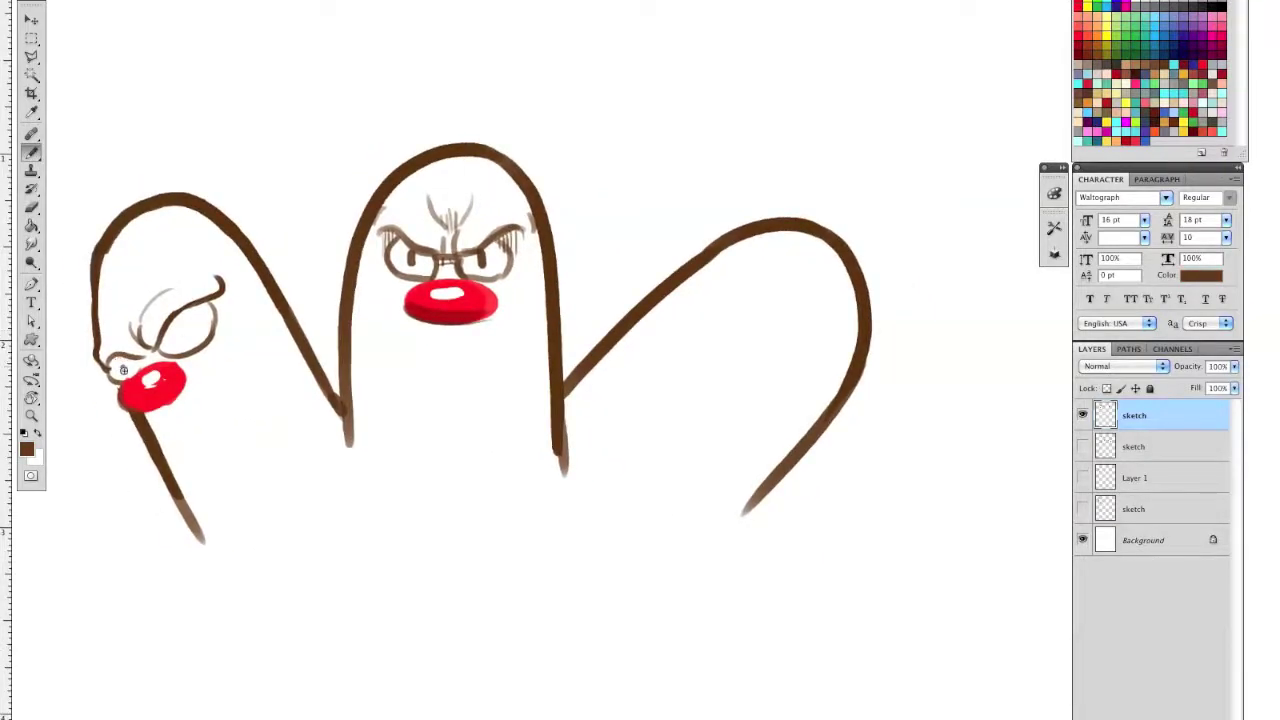
mouse_move(107, 365)
left_mouse_down()
mouse_move(154, 352)
mouse_move(219, 289)
mouse_move(213, 276)
left_mouse_up()
key("super+z")
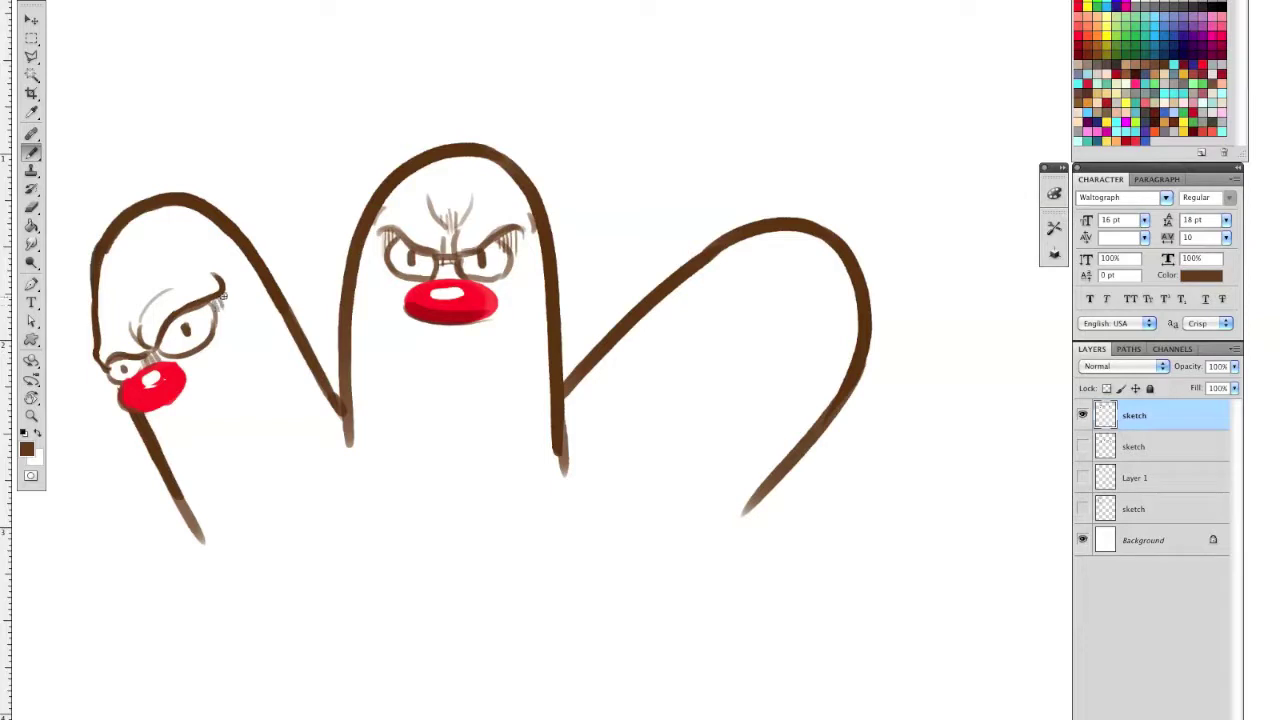
Clean up the left head's outer outline above the notch, erasing rough edges and redrawing the side line
key("e")
mouse_move(113, 274)
left_mouse_down()
mouse_move(123, 240)
mouse_move(95, 361)
mouse_move(106, 370)
left_mouse_up()
key("b")
key("e")
key("b")
left_click_drag(624, 556, 620, 514)
key("e")
left_click_drag(103, 243, 106, 199)
key("b")
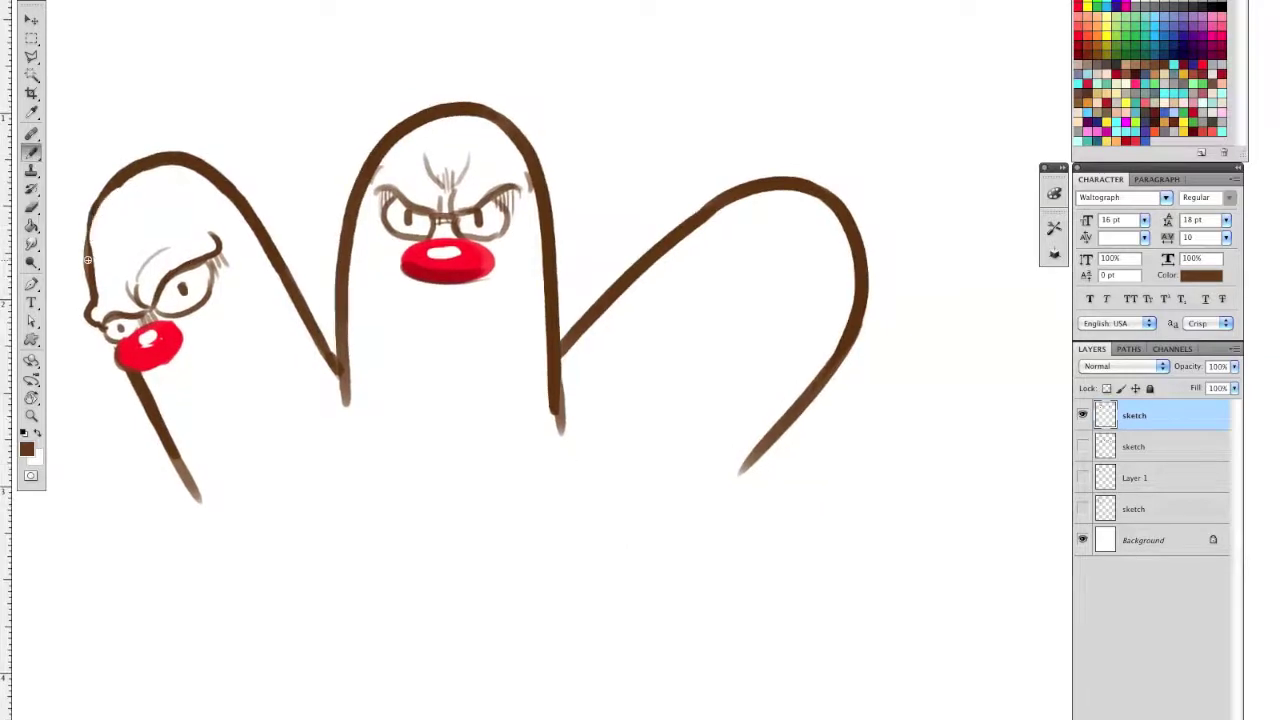
left_click_drag(89, 265, 107, 186)
Extend both lower sides of the middle head's outline downward in brown
left_click_drag(696, 516, 675, 455)
left_click_drag(323, 324, 326, 410)
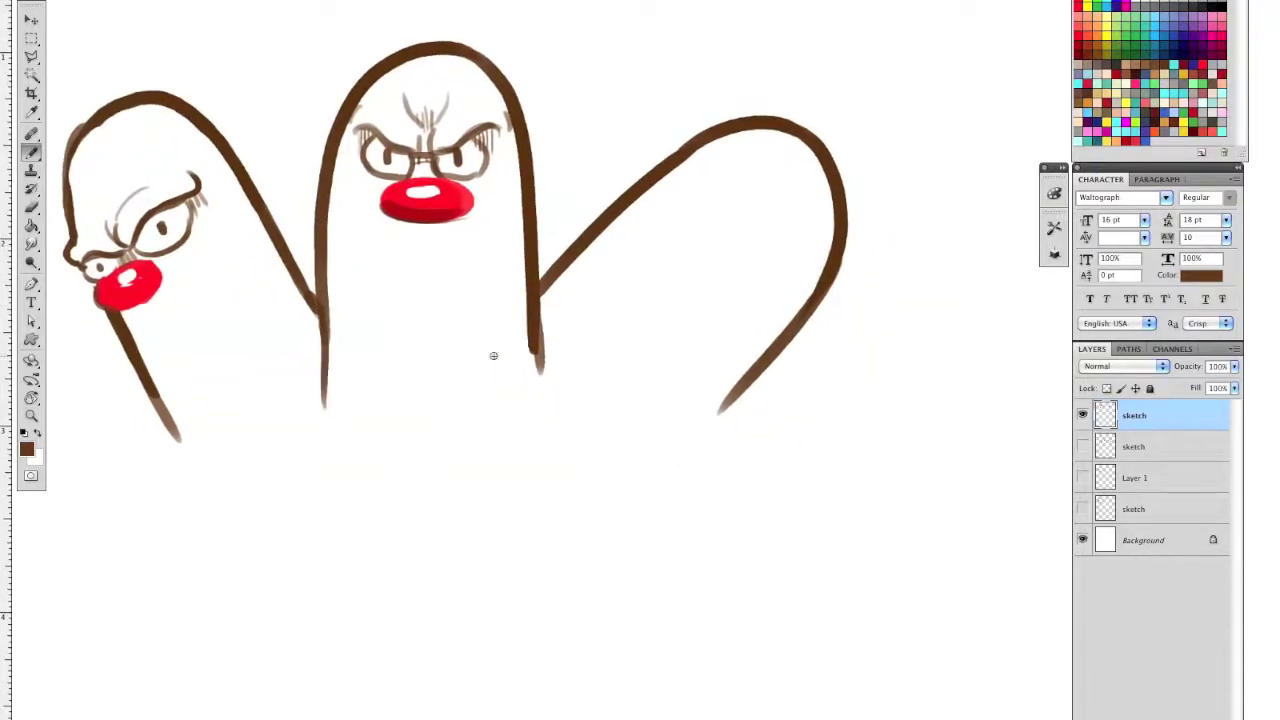
left_click_drag(534, 338, 547, 414)
Erase a gap in the right head's outer side and draw its slanted eyebrow, brow crease and inward notch line
scroll(723, 486, "up", 1)
scroll(723, 486, "left", 1)
mouse_move(745, 243)
left_mouse_down()
mouse_move(777, 264)
mouse_move(797, 305)
mouse_move(860, 305)
mouse_move(863, 318)
mouse_move(821, 262)
left_mouse_up()
key("super+z")
key("e")
key("b")
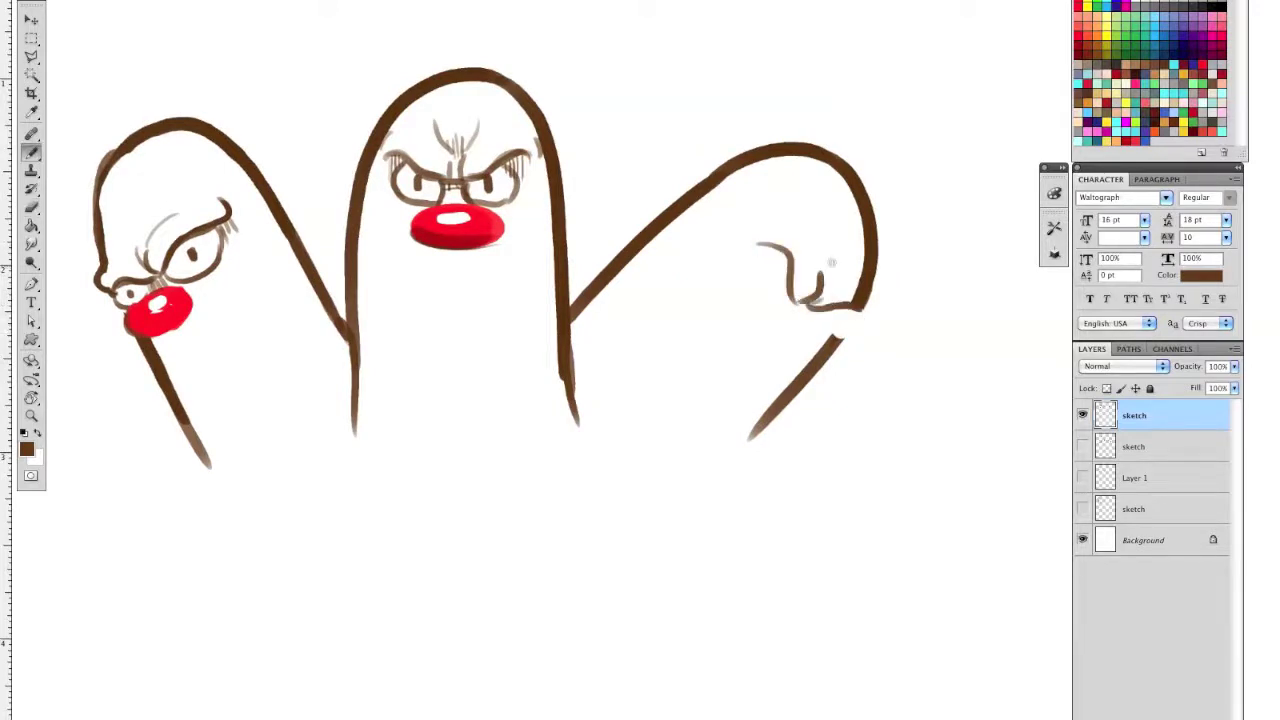
Draw the right head's round near eye, with a forehead crease and a short stroke at the eyebrow's end
mouse_move(759, 219)
left_mouse_down()
mouse_move(782, 216)
mouse_move(794, 299)
left_mouse_up()
key("super+z")
left_click_drag(764, 252, 785, 300)
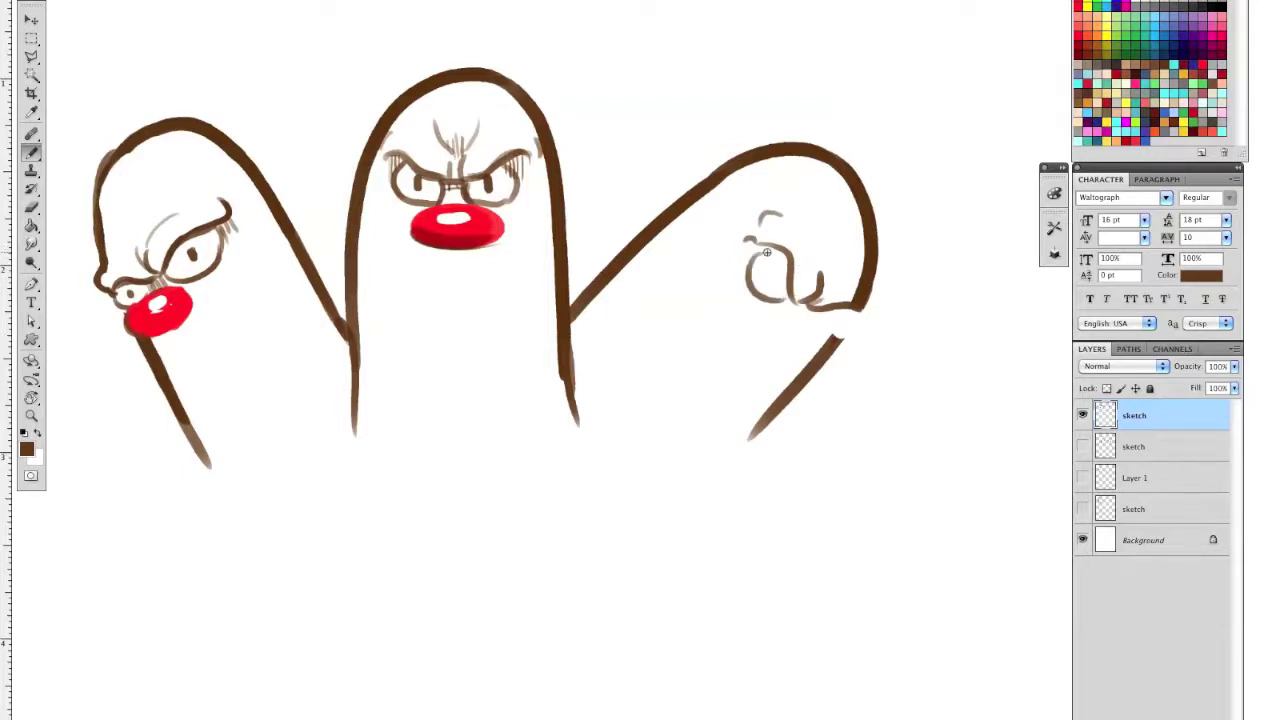
left_click_drag(743, 246, 752, 264)
Reshape the right head's notch with eraser and brush, and add the small far eye, both pupils and eyebrow hatching
key("e")
mouse_move(812, 314)
left_mouse_down()
mouse_move(820, 346)
mouse_move(832, 342)
left_mouse_up()
mouse_move(848, 314)
left_mouse_down()
mouse_move(807, 318)
mouse_move(848, 339)
mouse_move(860, 308)
left_mouse_up()
key("b")
key("e")
key("b")
mouse_move(848, 311)
left_mouse_down()
mouse_move(867, 299)
mouse_move(862, 316)
left_mouse_up()
key("e")
key("b")
key("e")
key("b")
key("e")
key("b")
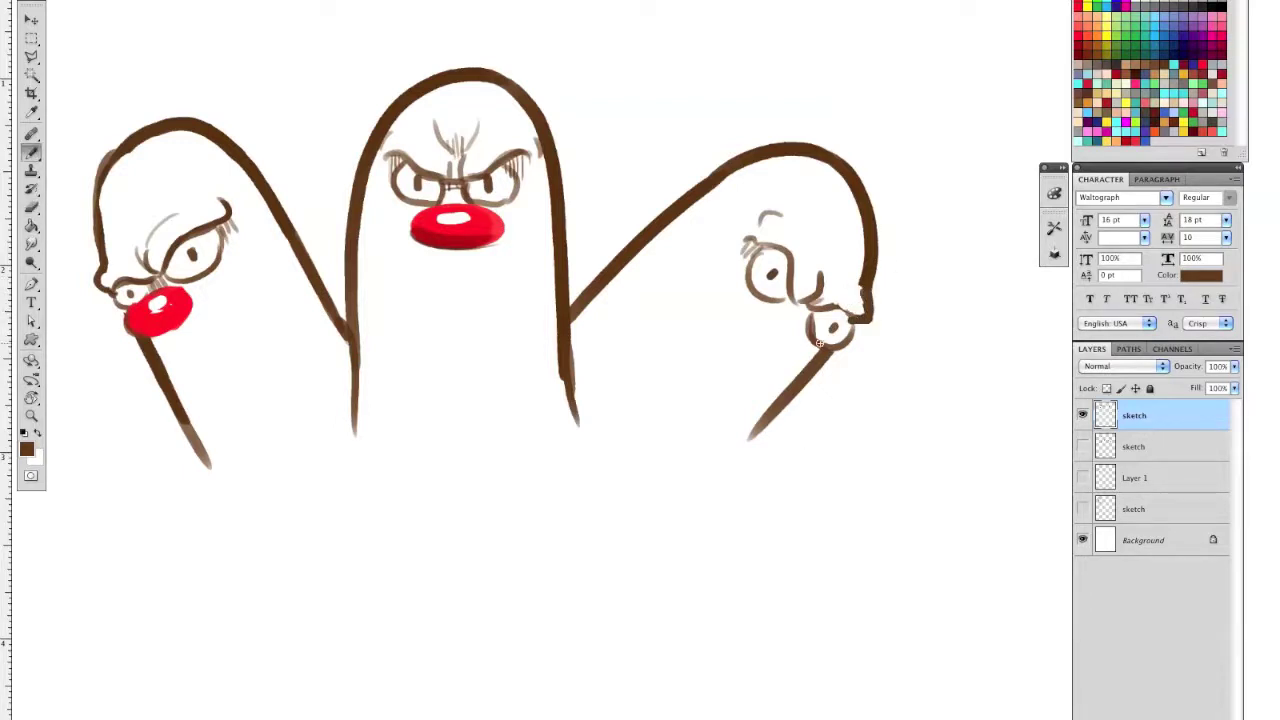
Sample the bright red from the middle nose and paint the right head's tilted oval nose with a white highlight
left_click_drag(757, 436, 753, 450)
key("i")
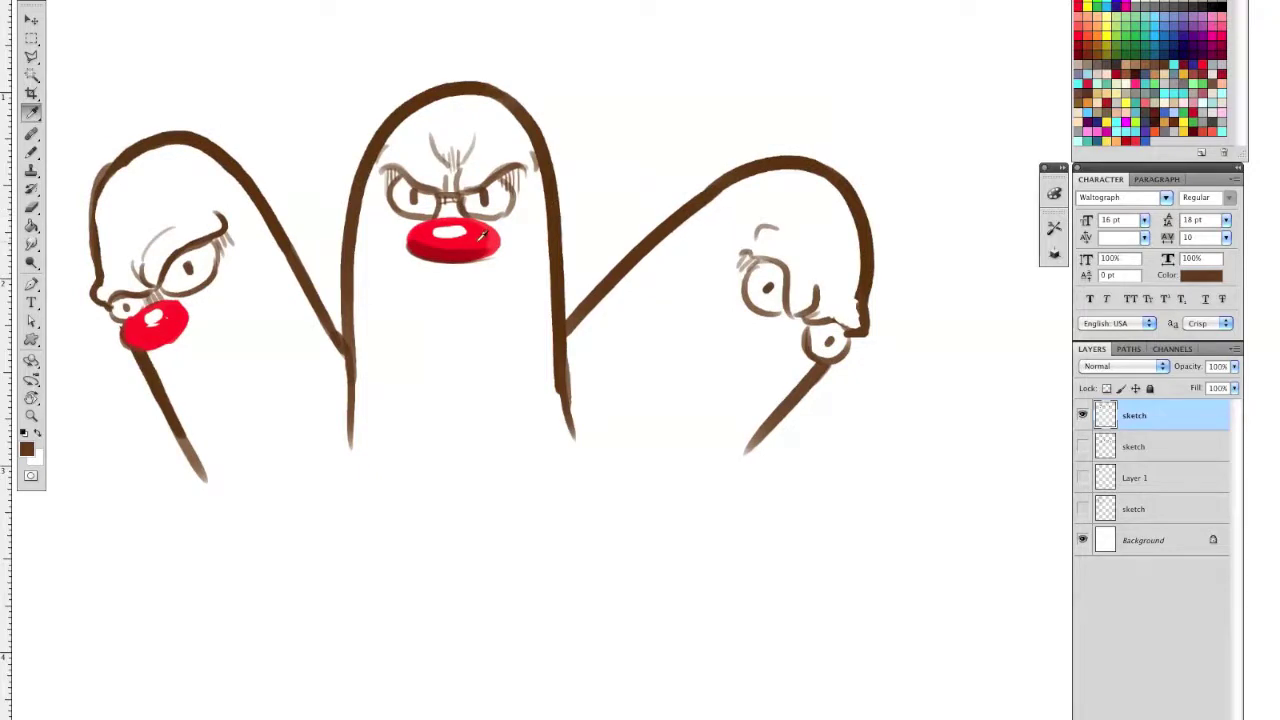
left_click(476, 245)
key("b")
mouse_move(735, 341)
left_mouse_down()
mouse_move(782, 331)
mouse_move(738, 340)
left_mouse_up()
key("super+z")
key("e")
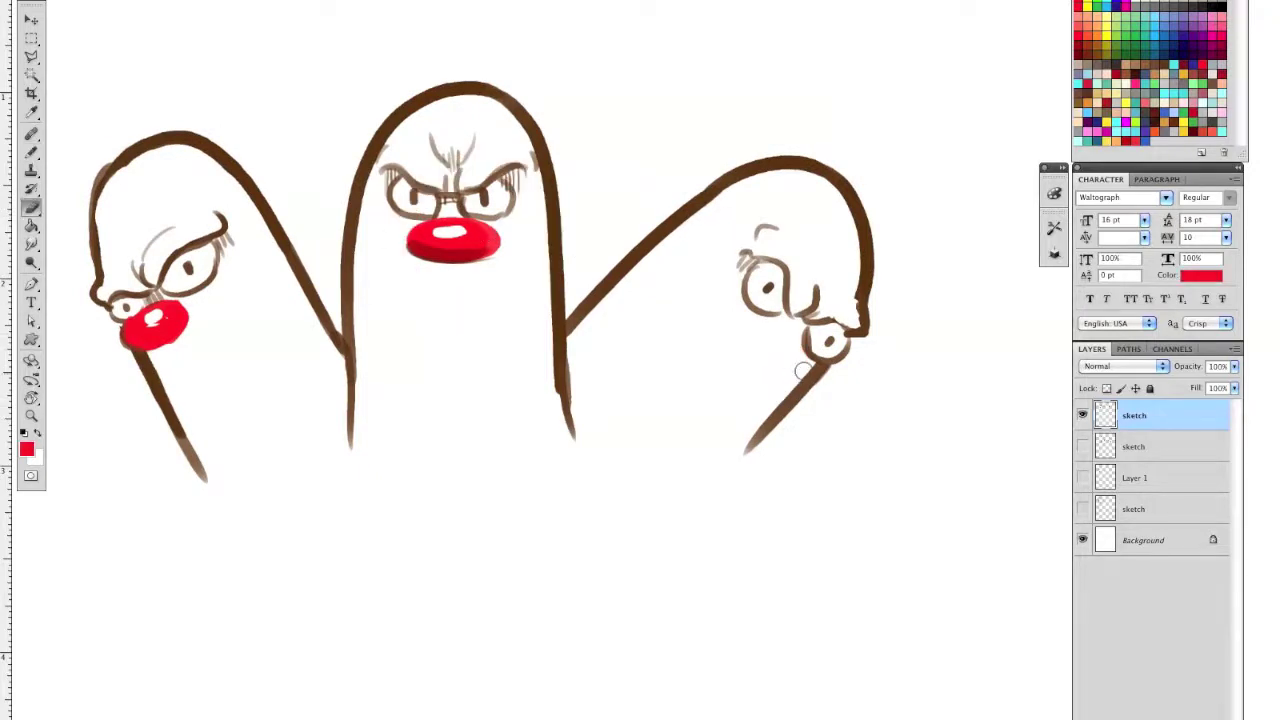
key("b")
mouse_move(804, 368)
left_mouse_down()
mouse_move(820, 368)
mouse_move(756, 331)
mouse_move(782, 328)
mouse_move(744, 325)
mouse_move(768, 366)
mouse_move(790, 362)
mouse_move(786, 346)
left_mouse_up()
key("super+z")
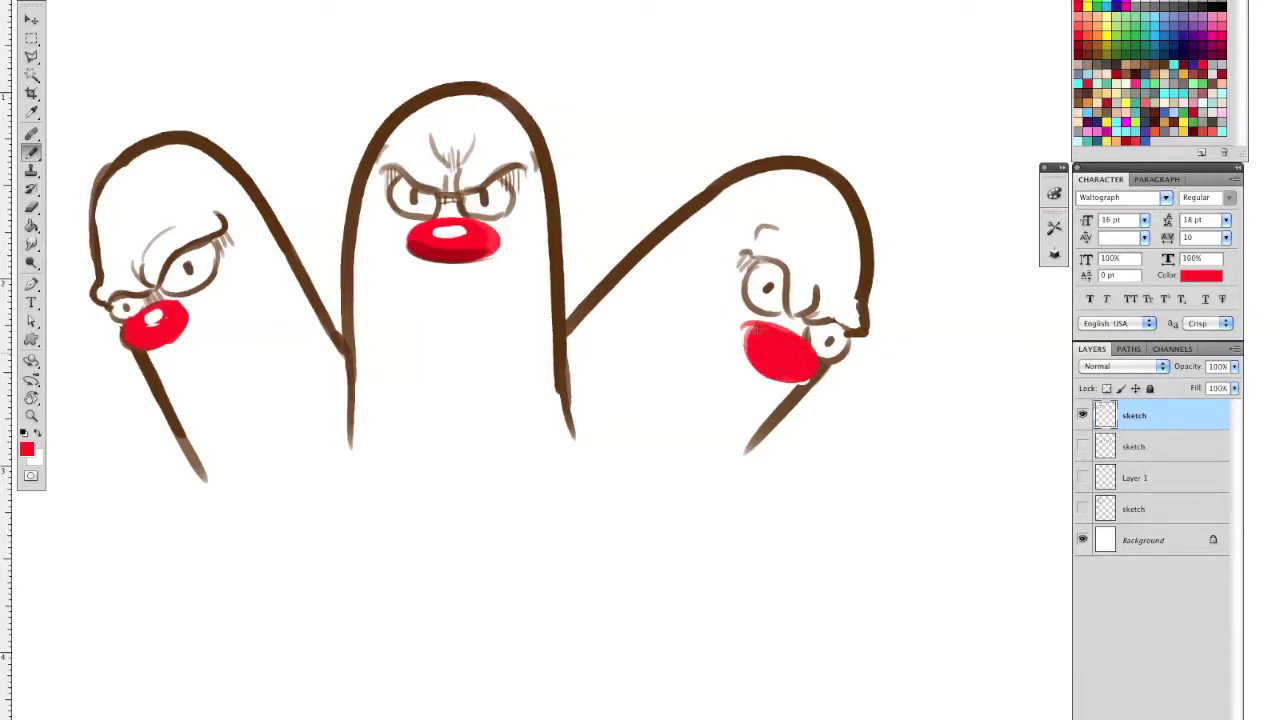
key("e")
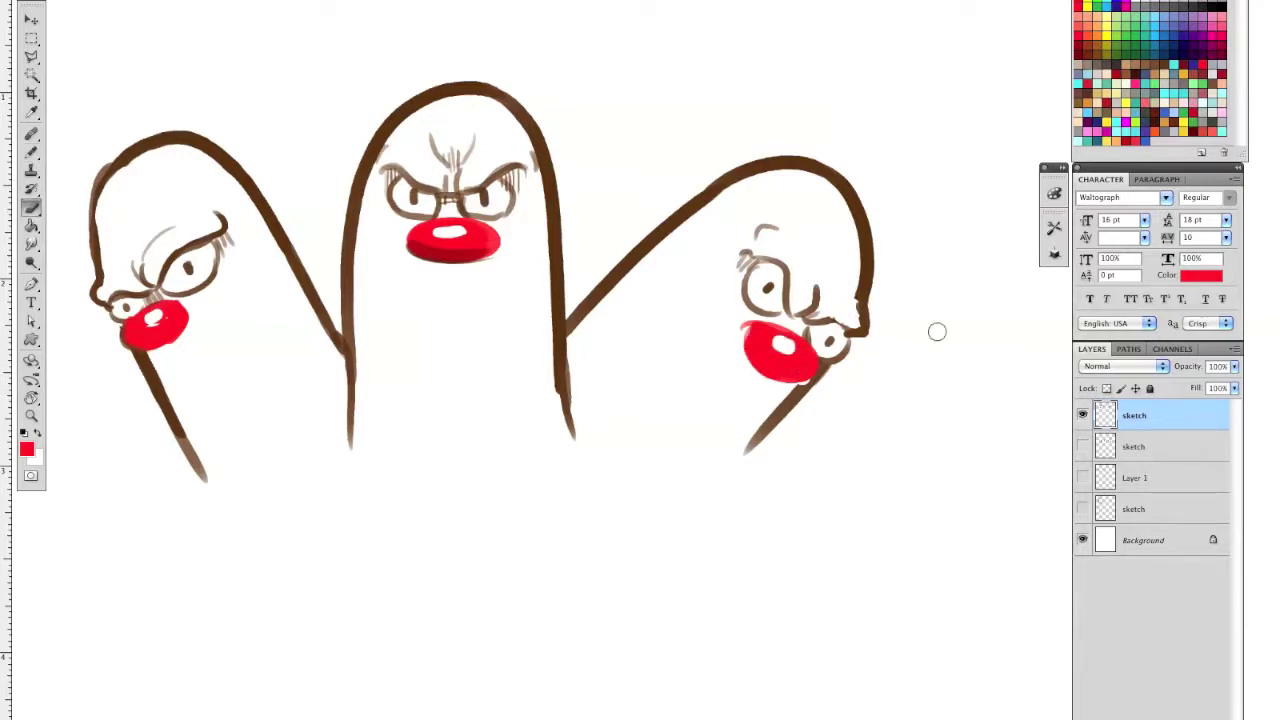
Sample the darker red from the middle nose and shade the lower edge of the right head's nose
key("i")
left_click(449, 253)
key("b")
left_click_drag(746, 326, 802, 379)
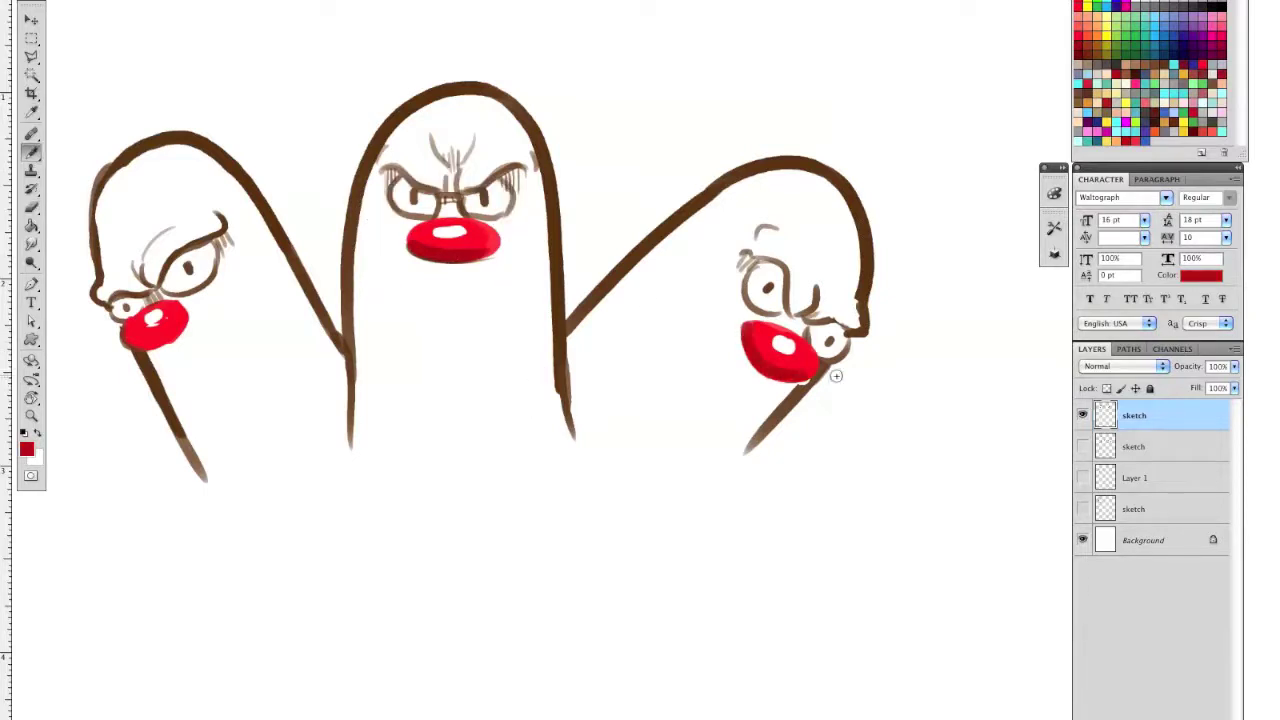
Sample the outline's brown and hatch the right head's nose bridge and the outer side of its near eye
key("a")
key("i")
left_click(803, 388)
key("b")
left_click_drag(778, 312, 796, 320)
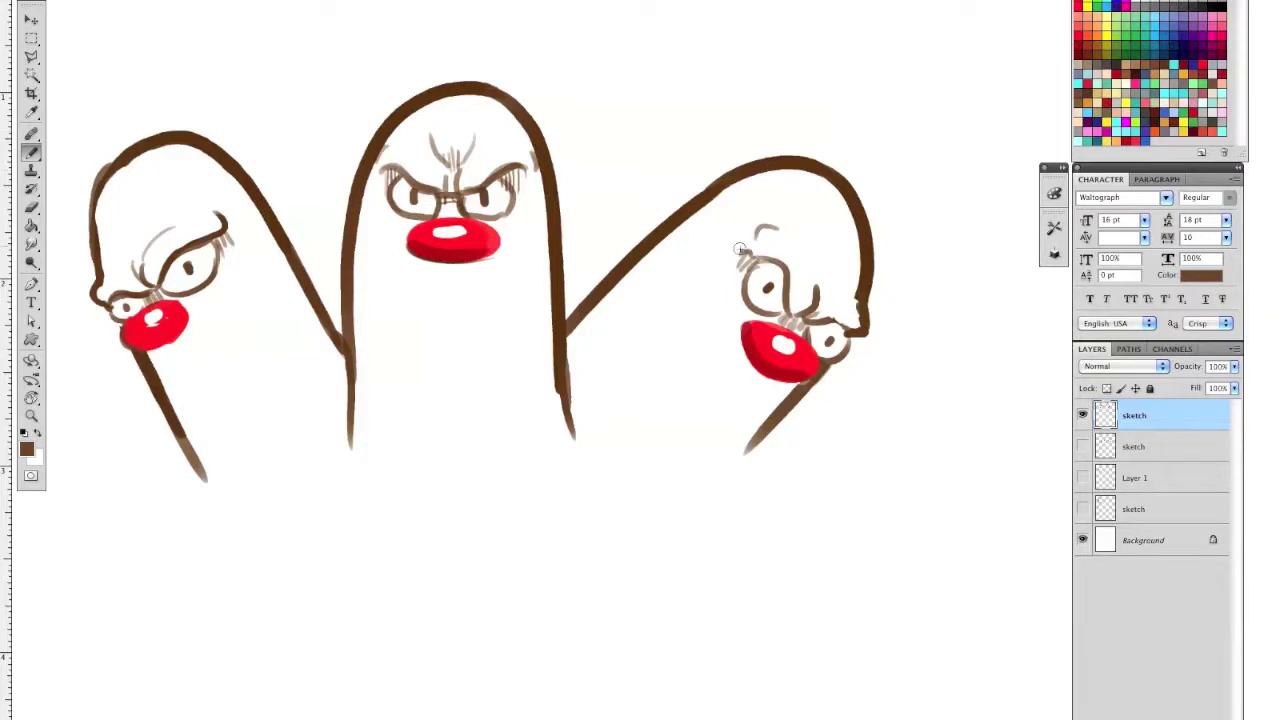
left_click_drag(739, 249, 742, 286)
Add thin shading strokes along the inner necks where the three heads meet
left_click_drag(634, 282, 572, 372)
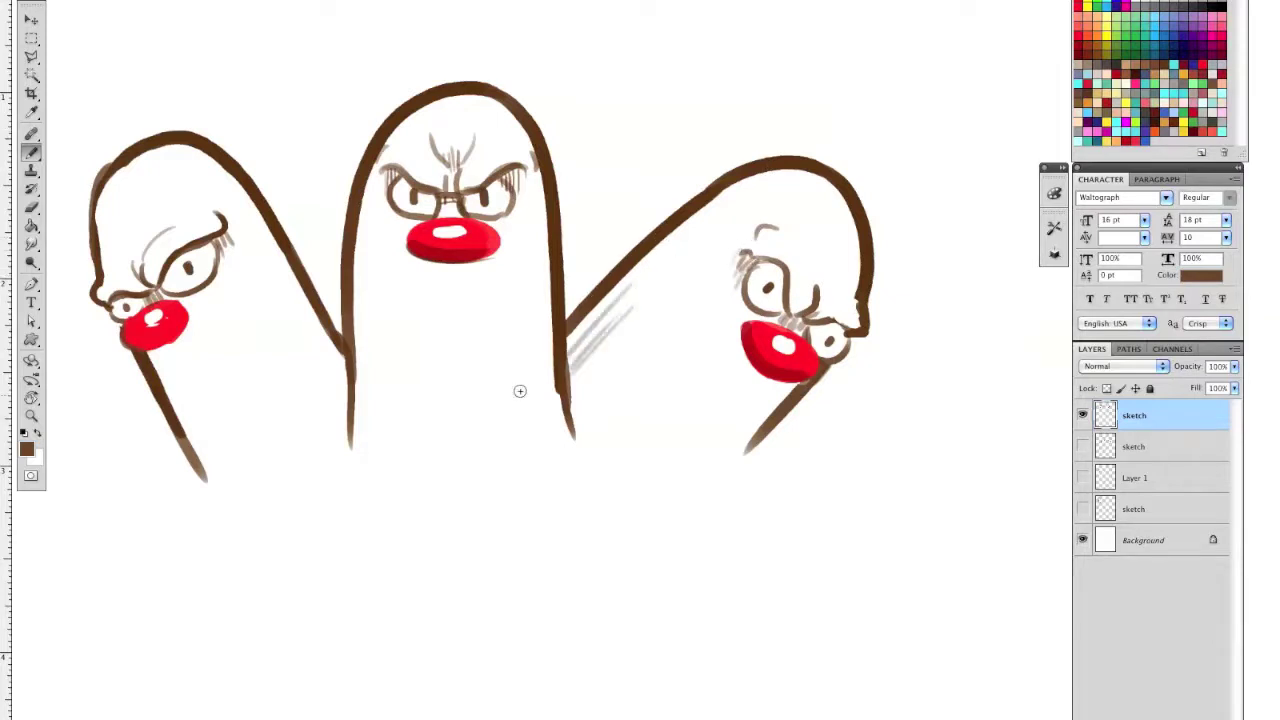
left_click_drag(290, 290, 344, 401)
left_click_drag(308, 370, 322, 393)
left_click_drag(363, 334, 367, 449)
Add short paired texture strokes on the lower parts of all three necks
scroll(808, 423, "down", 3)
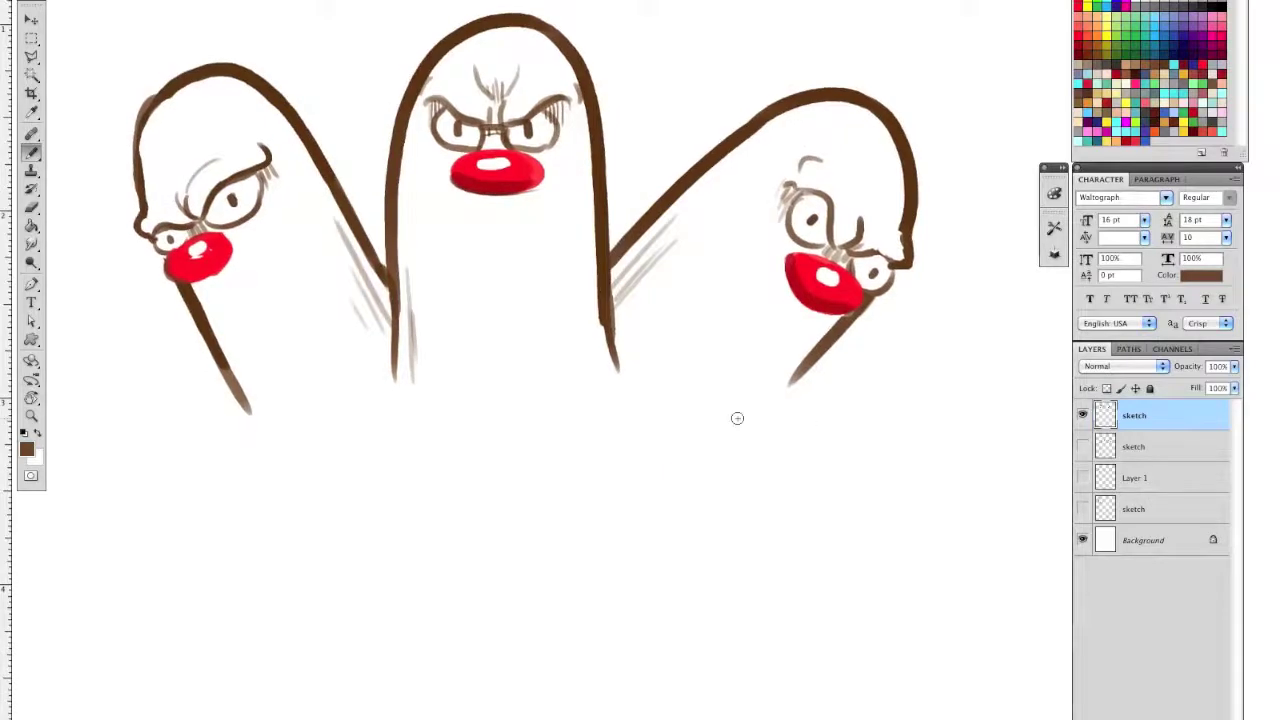
left_click_drag(693, 459, 689, 467)
left_click_drag(438, 329, 438, 365)
left_click_drag(446, 344, 447, 368)
left_click_drag(457, 355, 458, 377)
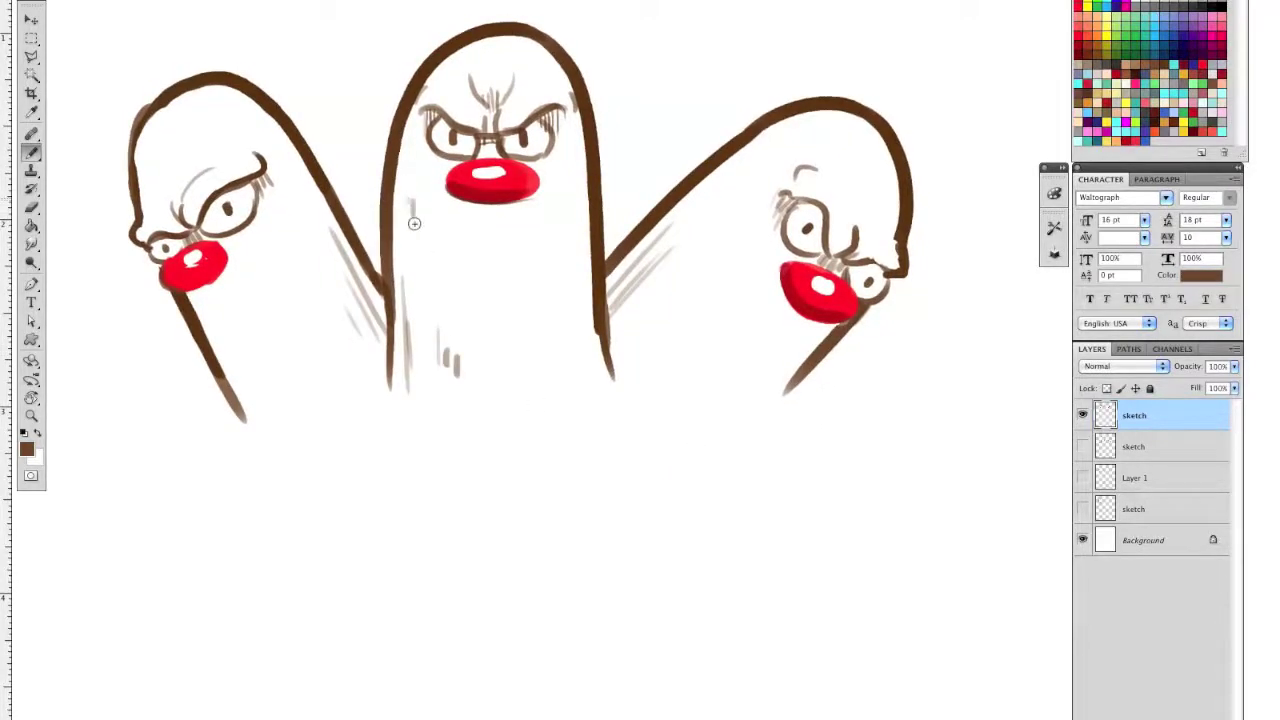
left_click_drag(228, 354, 236, 372)
left_click_drag(244, 364, 254, 386)
left_click_drag(696, 352, 684, 370)
left_click_drag(701, 363, 692, 379)
Draw curved shoulder lines outward from the outer necks' bases, redoing the right shoulder as a shorter curve
mouse_move(243, 418)
left_mouse_down()
mouse_move(223, 410)
mouse_move(122, 456)
left_mouse_up()
key("super+minus")
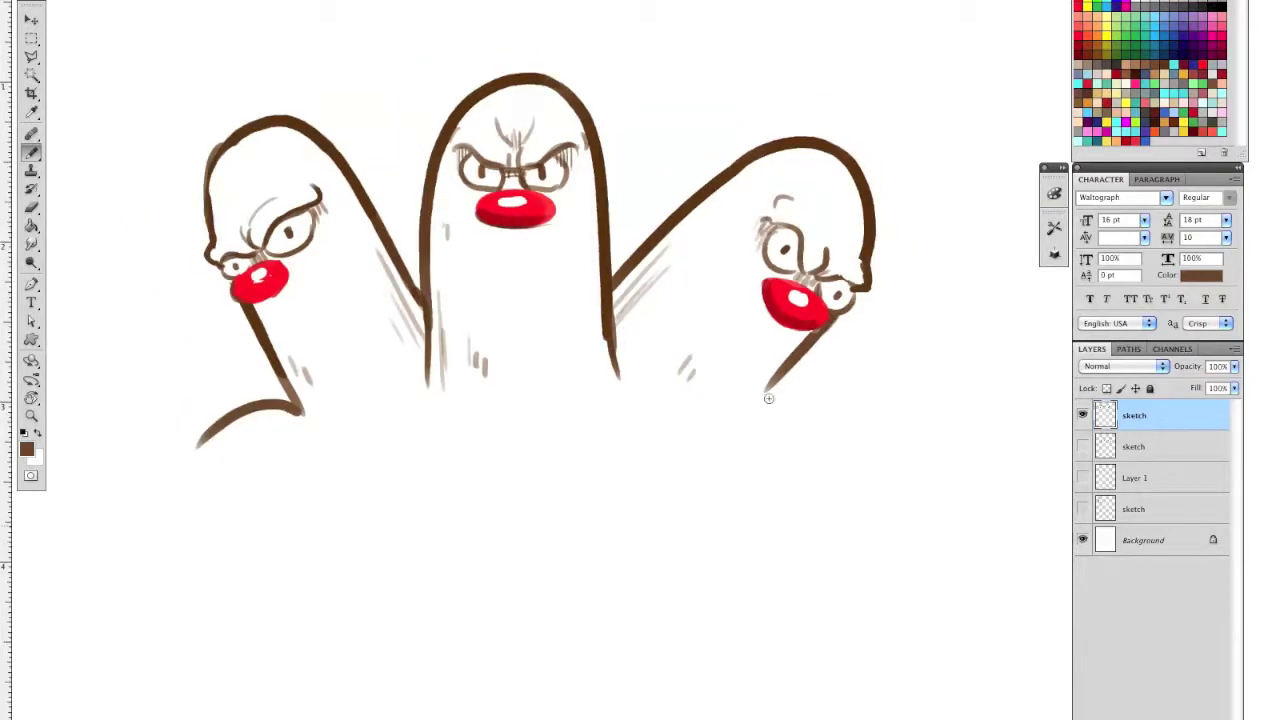
left_click_drag(767, 390, 836, 466)
key("ctrl+z")
left_click_drag(763, 389, 840, 448)
scroll(891, 380, "down", 5)
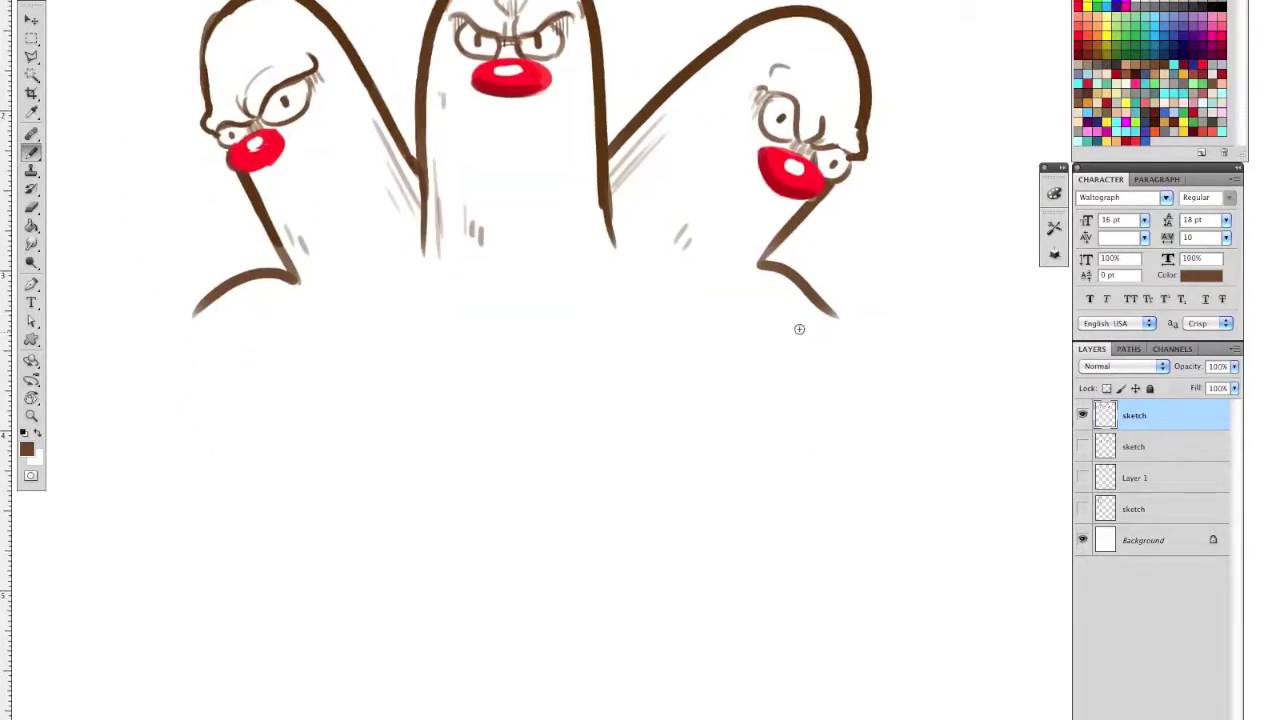
key("ctrl+z")
left_click_drag(762, 263, 812, 302)
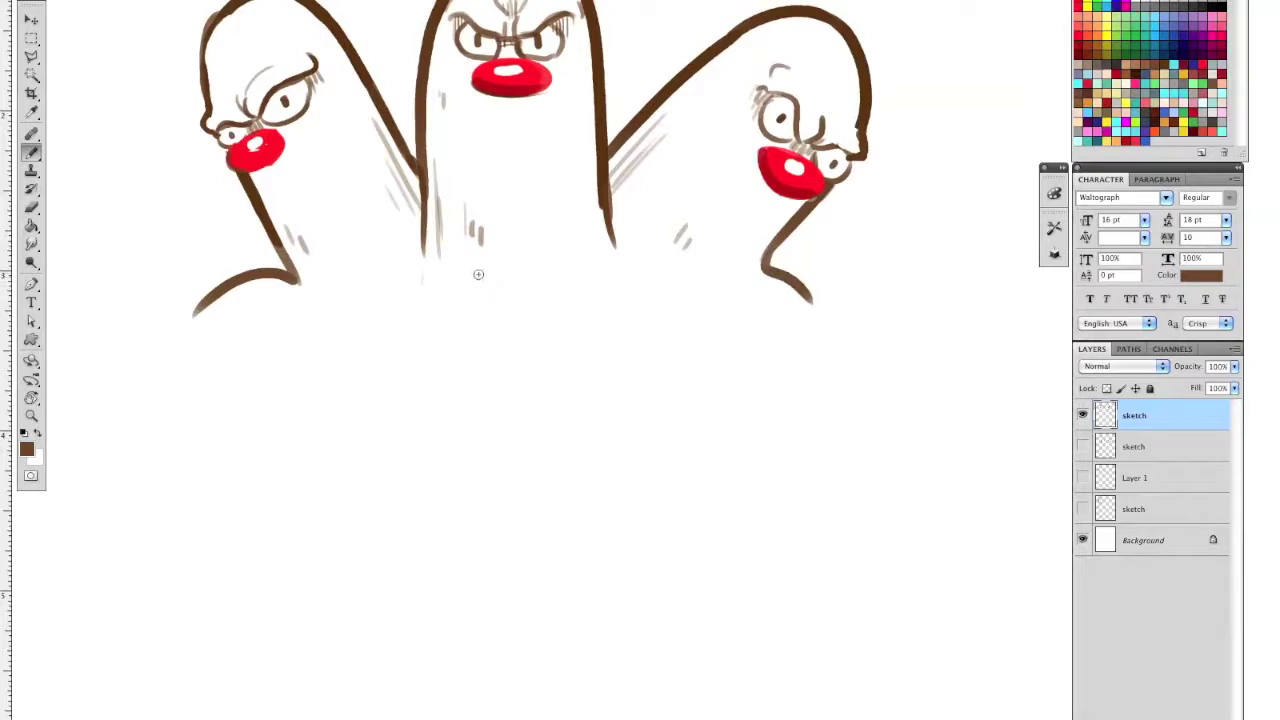
Sketch six-pack abs below the middle head with a vertical centre line and three pairs of rounded muscles
left_click_drag(459, 281, 479, 310)
key("ctrl+z")
left_click_drag(511, 254, 518, 368)
mouse_move(471, 264)
left_mouse_down()
mouse_move(495, 302)
mouse_move(497, 257)
mouse_move(564, 291)
left_mouse_up()
key("e")
key("b")
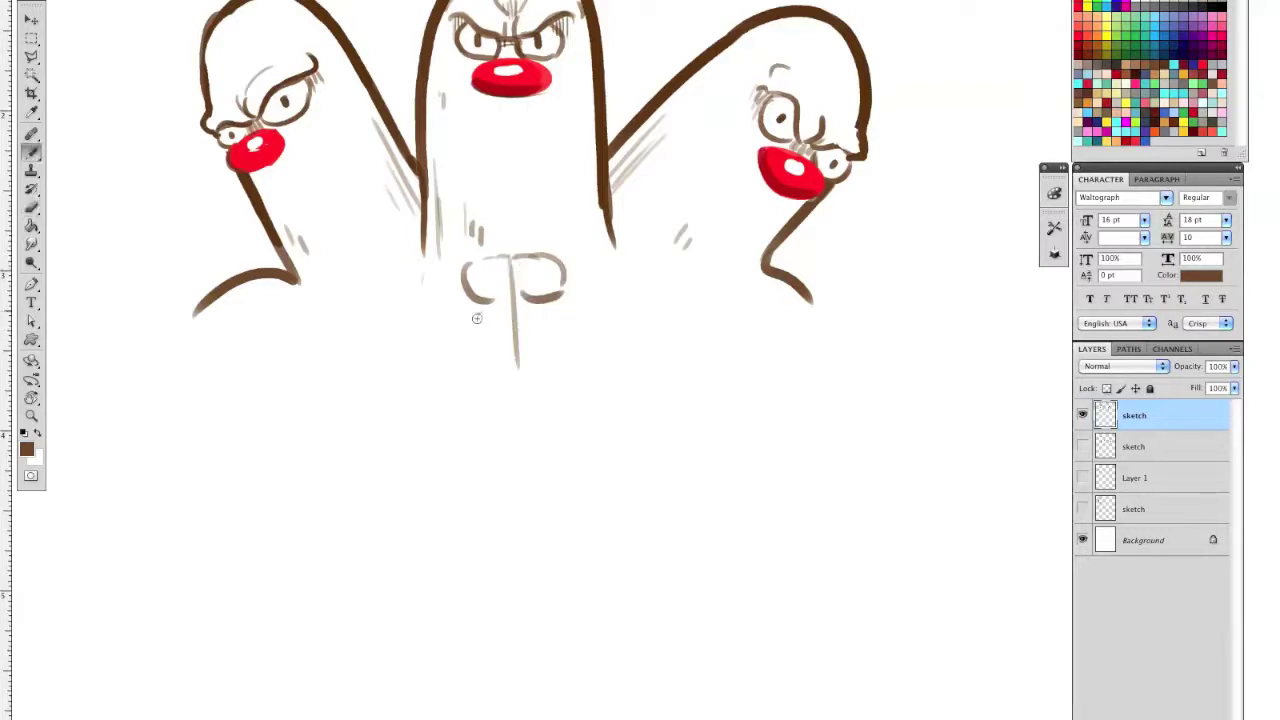
mouse_move(480, 313)
left_mouse_down()
mouse_move(522, 344)
mouse_move(518, 382)
mouse_move(560, 362)
left_mouse_up()
Sketch a tilted set of abdominal muscles below the left head with three rows of short curves
left_click_drag(316, 314, 364, 330)
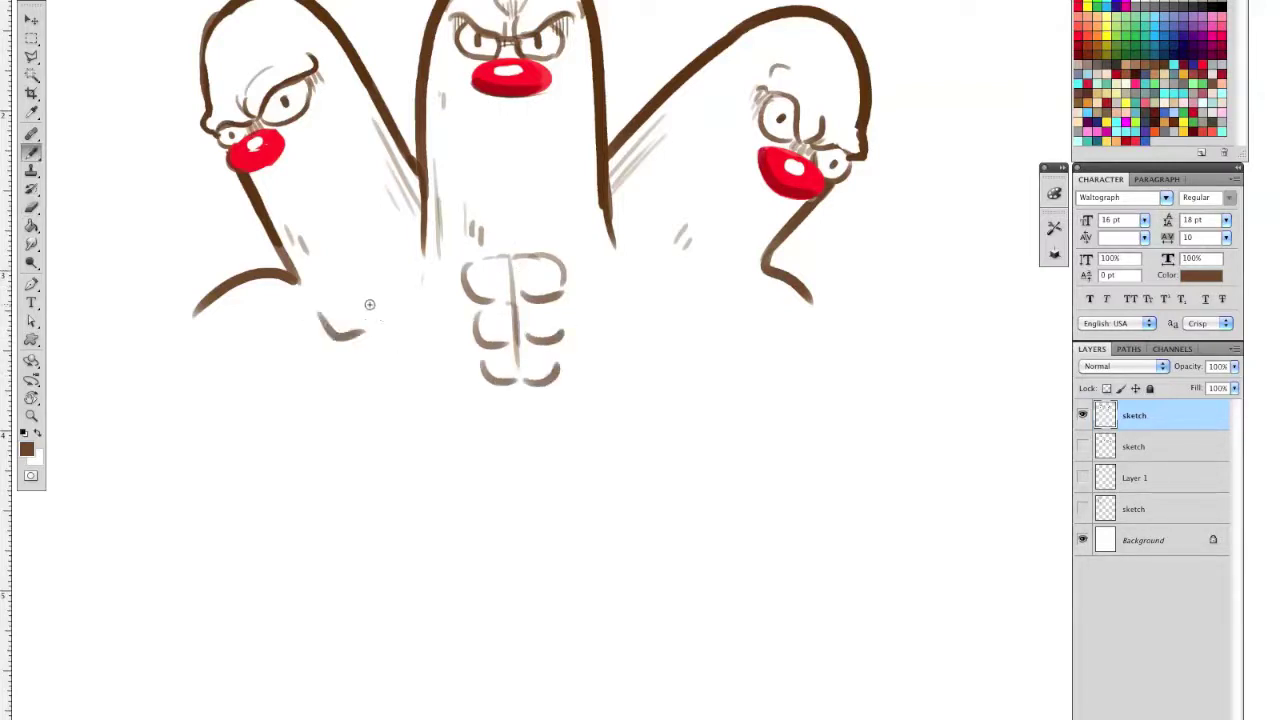
left_click_drag(350, 286, 390, 318)
mouse_move(347, 356)
left_mouse_down()
mouse_move(381, 346)
mouse_move(368, 326)
mouse_move(370, 360)
left_mouse_up()
key("ctrl+z")
key("e")
key("b")
mouse_move(372, 338)
left_mouse_down()
mouse_move(420, 330)
mouse_move(410, 397)
mouse_move(447, 317)
mouse_move(411, 323)
left_mouse_up()
key("e")
key("b")
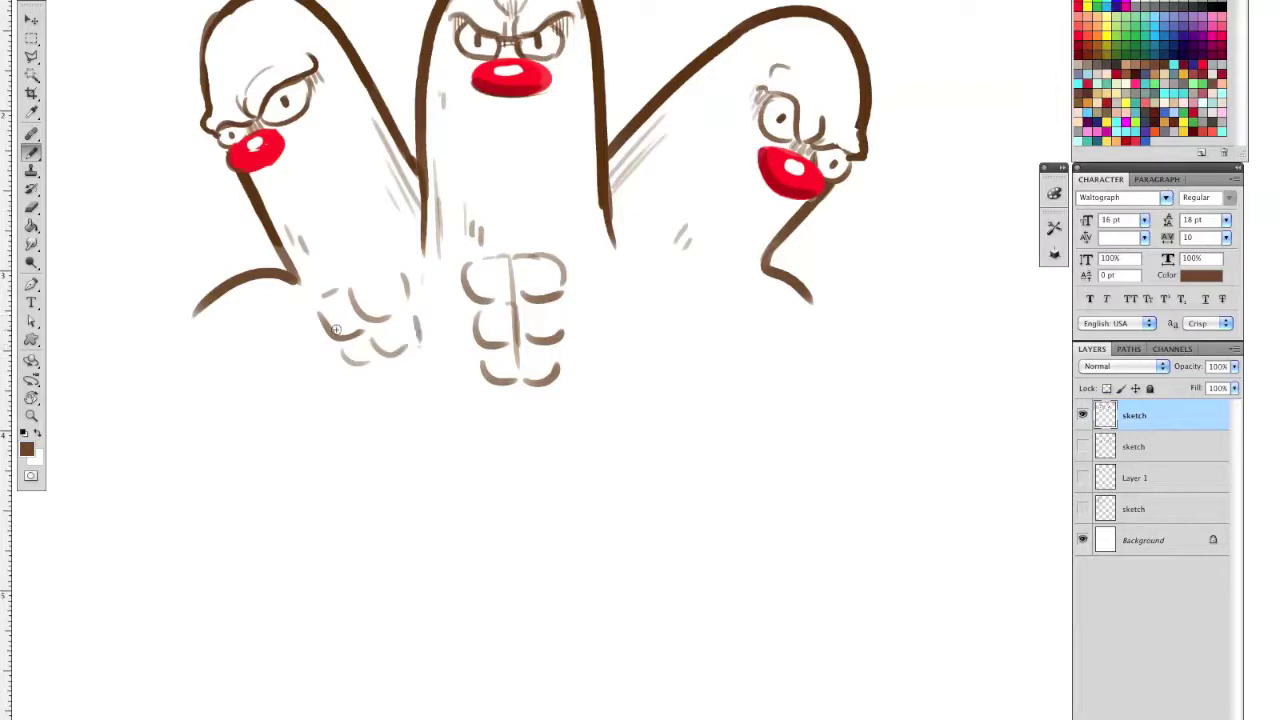
key("e")
mouse_move(320, 310)
left_mouse_down()
mouse_move(364, 334)
mouse_move(377, 380)
mouse_move(363, 372)
mouse_move(422, 396)
left_mouse_up()
Sketch a mirrored, tilted set of abdominal muscles below the right head with rounded curves
key("b")
left_click_drag(686, 292, 632, 380)
key("super+z")
mouse_move(650, 282)
left_mouse_down()
mouse_move(695, 317)
mouse_move(682, 325)
mouse_move(720, 306)
left_mouse_up()
left_click_drag(668, 355, 708, 368)
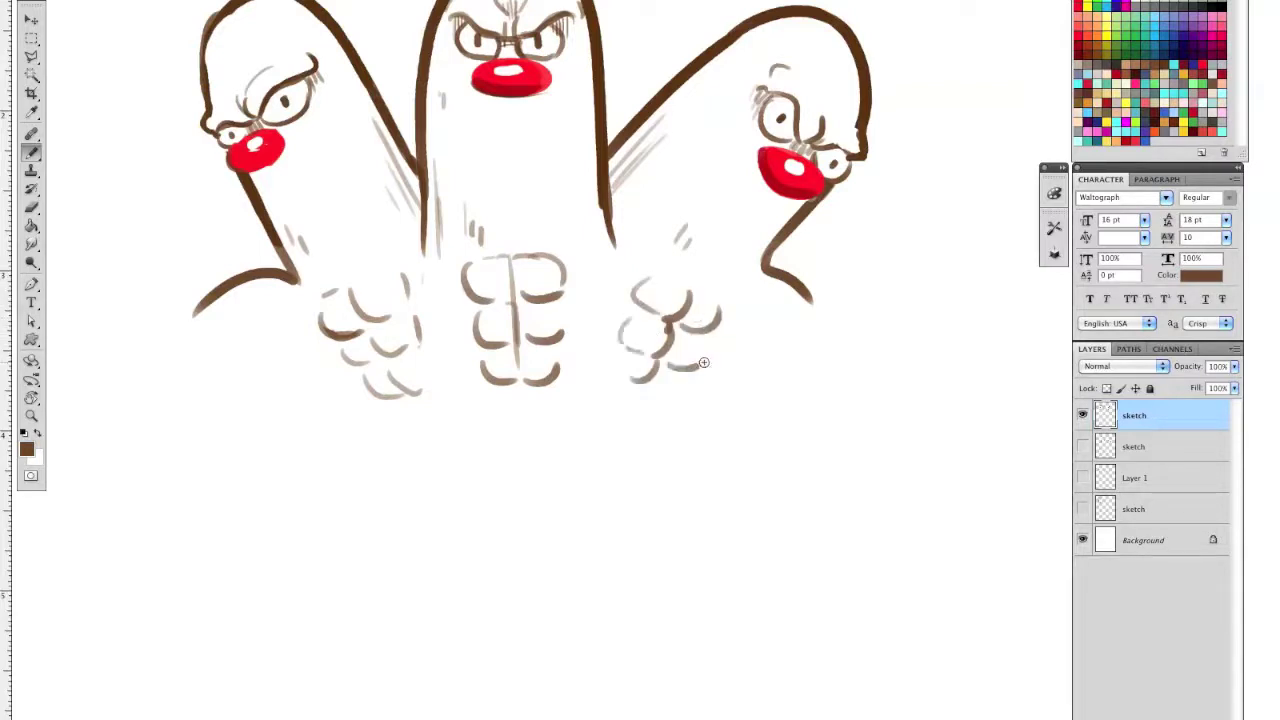
mouse_move(620, 362)
left_mouse_down()
mouse_move(634, 384)
mouse_move(680, 390)
left_mouse_up()
Refine the left abs, lightening stray lines and redrawing the curves along their inner side
key("e")
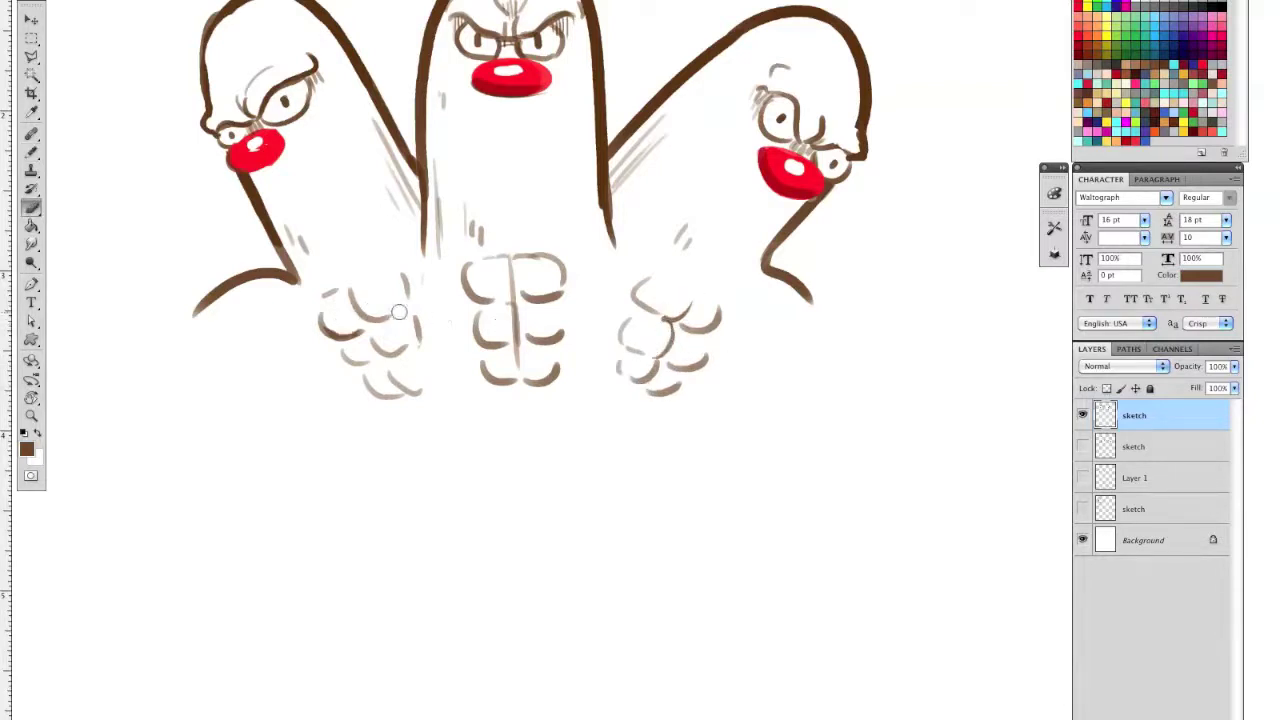
key("b")
key("e")
left_click_drag(329, 292, 325, 296)
key("b")
mouse_move(402, 273)
left_mouse_down()
mouse_move(417, 338)
mouse_move(388, 346)
mouse_move(401, 350)
mouse_move(389, 371)
mouse_move(430, 382)
left_mouse_up()
key("e")
key("b")
key("e")
key("b")
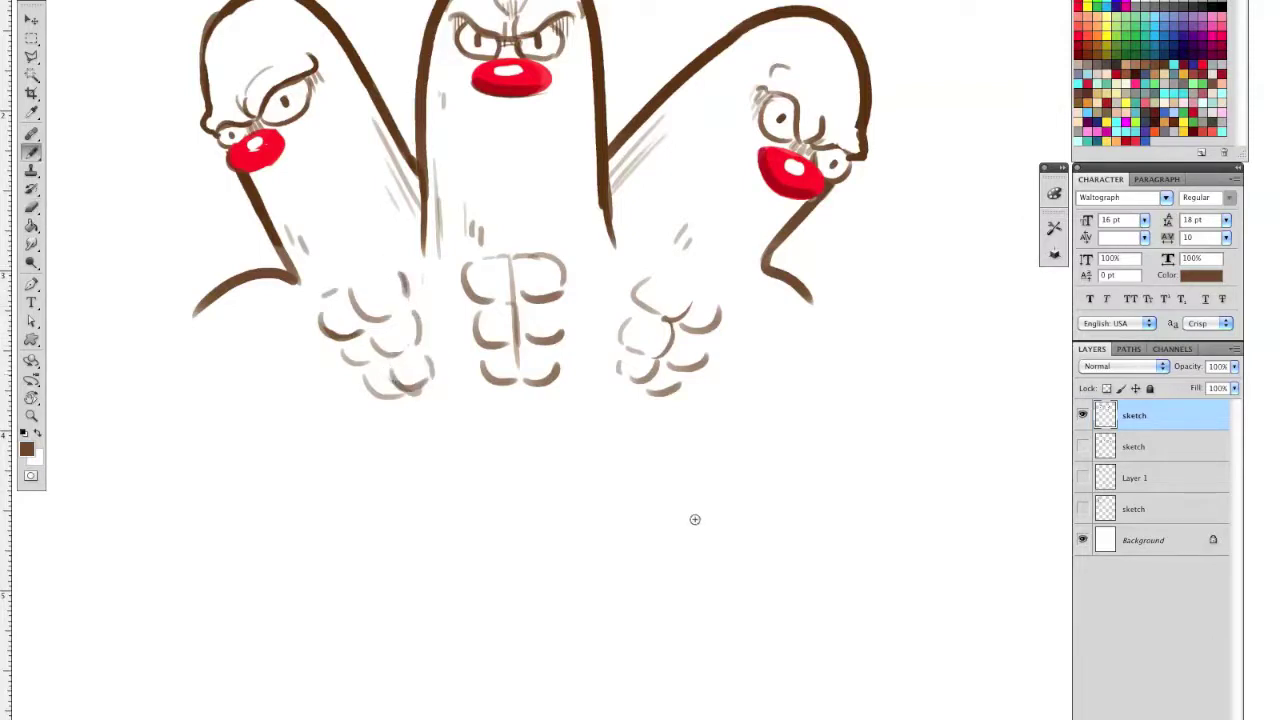
Refine the right abs, darkening the upper curves and cleaning up and redrawing the bottom row's curves
key("e")
key("b")
mouse_move(707, 356)
left_mouse_down()
mouse_move(684, 367)
mouse_move(706, 343)
left_mouse_up()
key("e")
left_click_drag(681, 385, 652, 391)
key("b")
left_click_drag(648, 391, 688, 381)
left_click_drag(776, 335, 763, 368)
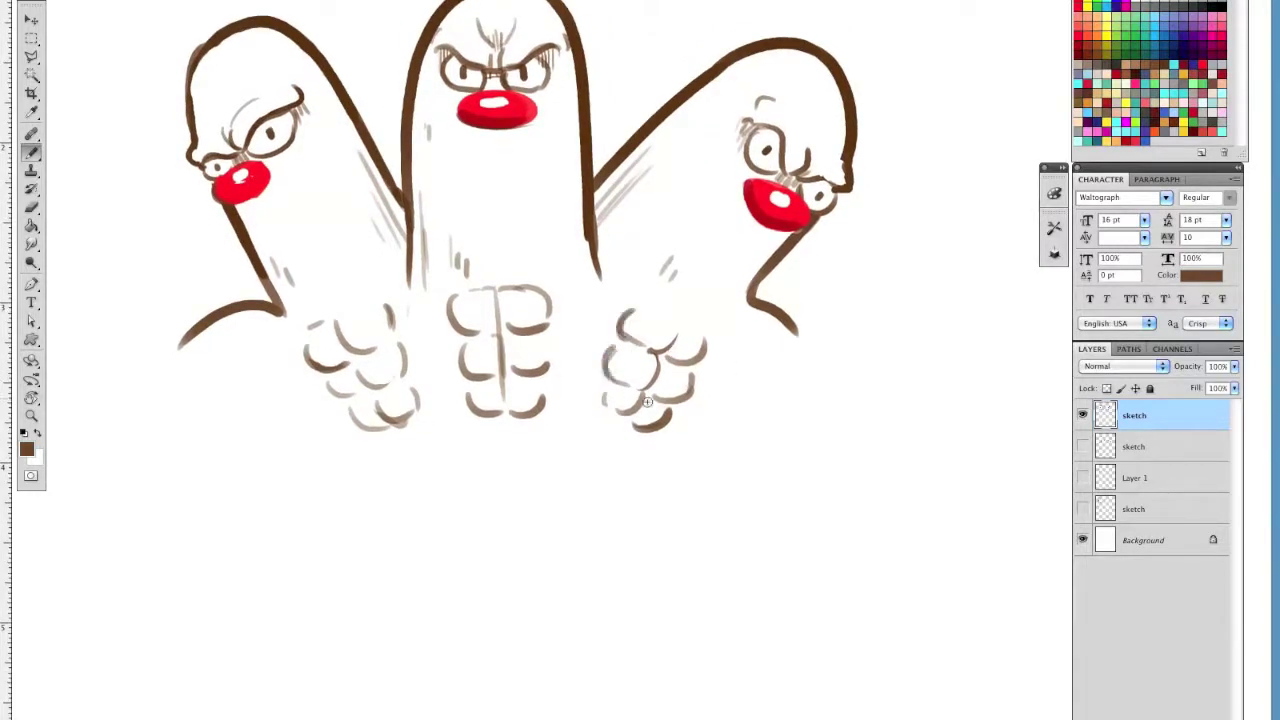
key("e")
mouse_move(674, 413)
left_mouse_down()
mouse_move(622, 433)
mouse_move(604, 404)
left_mouse_up()
key("b")
key("e")
key("b")
left_click_drag(598, 386, 599, 405)
Erase the middle abs' continuous centre line and redraw it as separate thicker segments between the muscles
key("e")
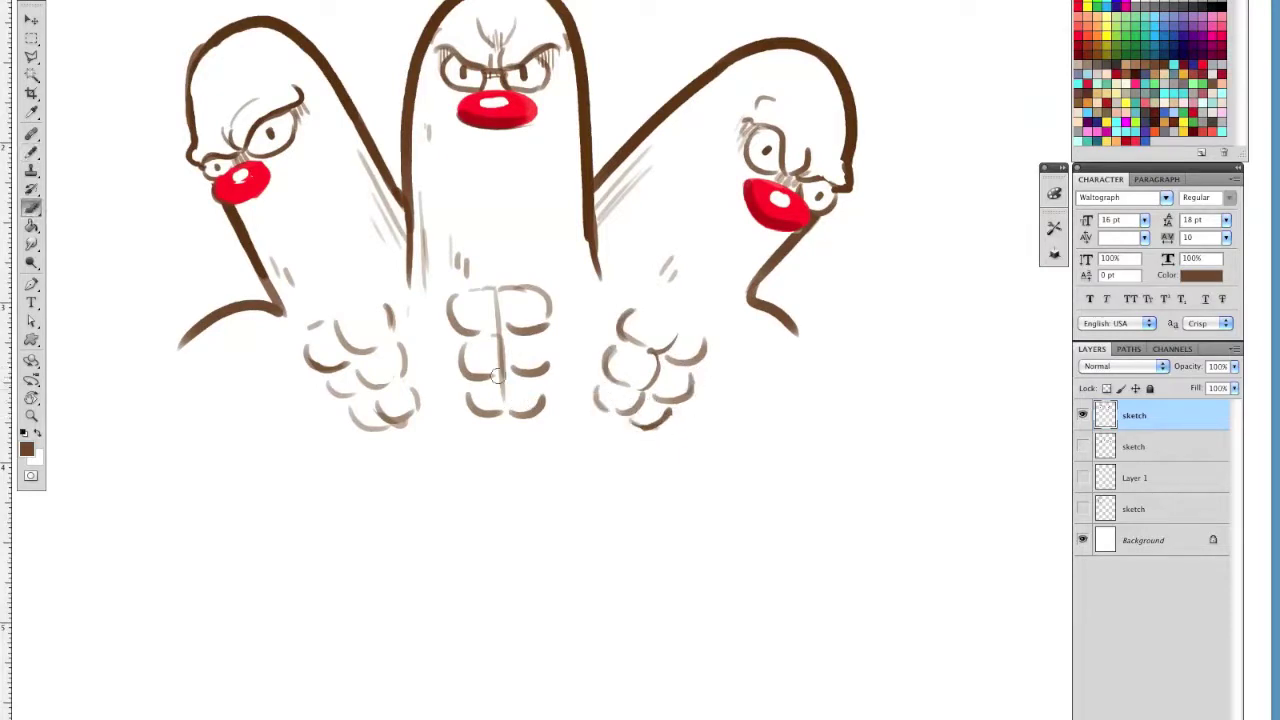
left_click_drag(492, 289, 505, 411)
key("b")
key("e")
key("b")
key("e")
key("b")
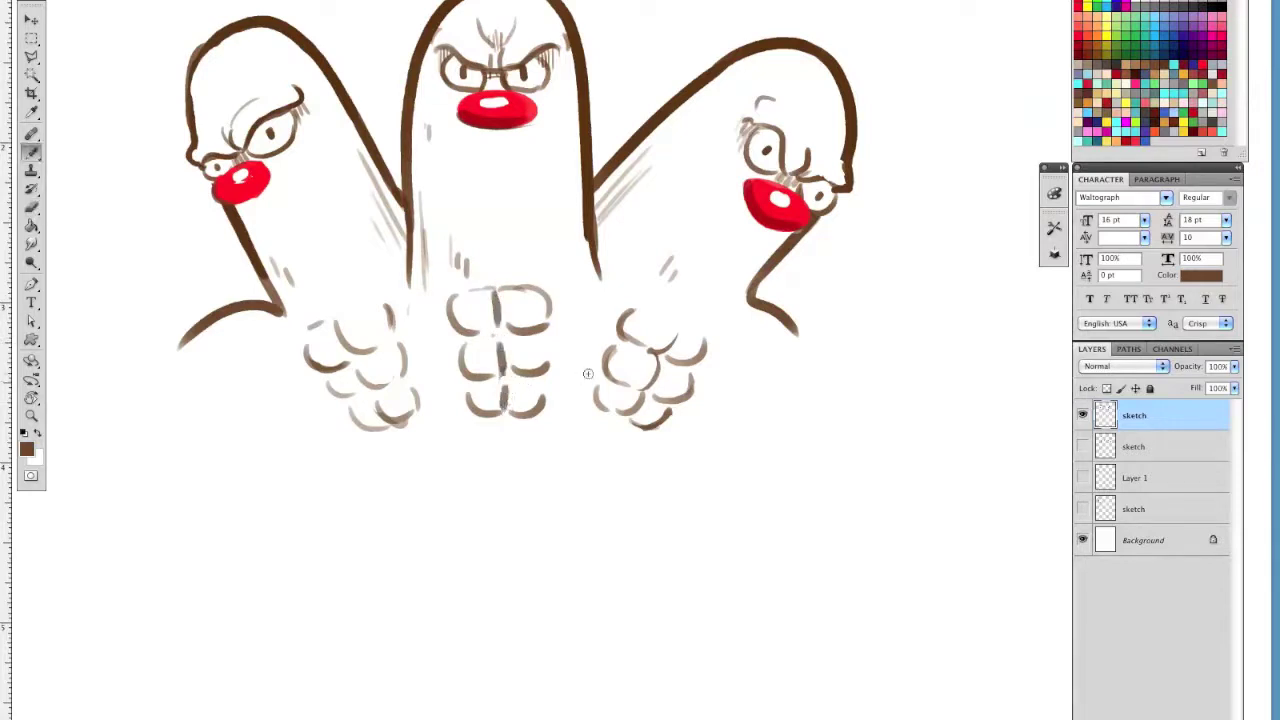
Darken the lower outer curves of the left abs
left_click_drag(350, 404, 384, 429)
mouse_move(327, 381)
left_mouse_down()
mouse_move(350, 397)
mouse_move(332, 390)
left_mouse_up()
key("e")
key("b")
Redraw the right shoulder as a longer downward curve and sharpen its corner with the neck
scroll(740, 532, "down", 1)
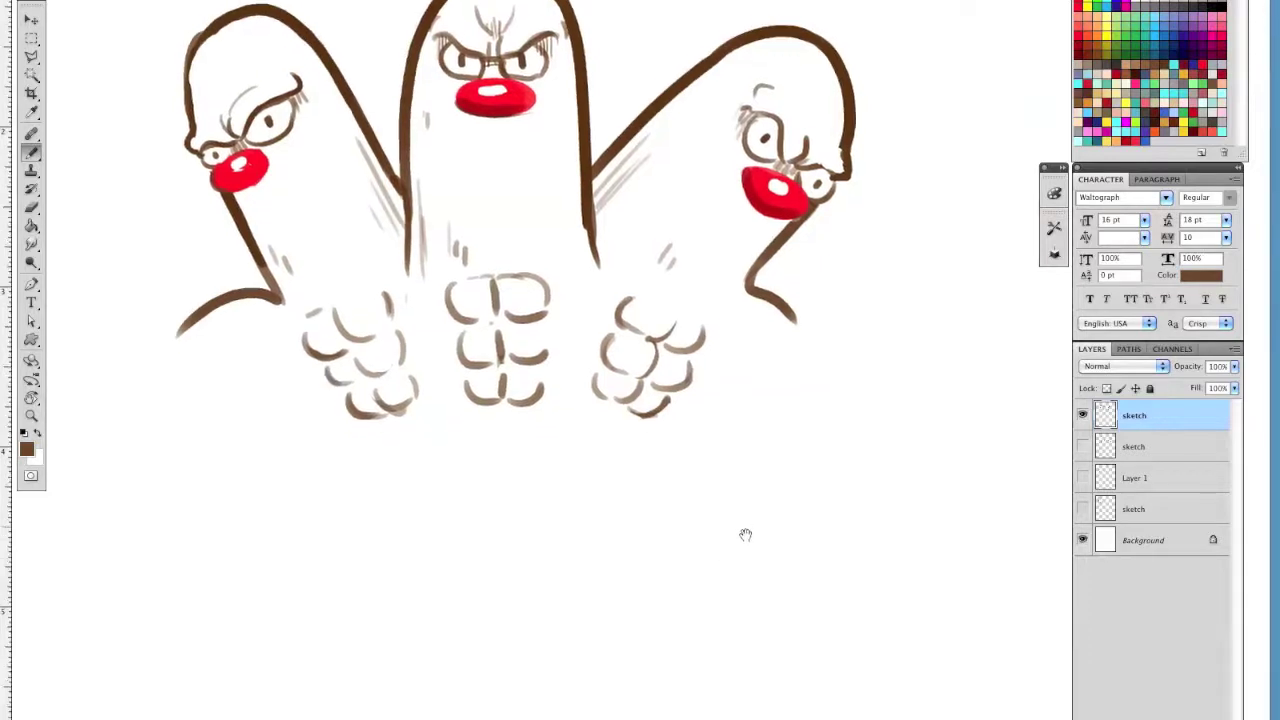
key("e")
left_click_drag(752, 296, 828, 371)
key("b")
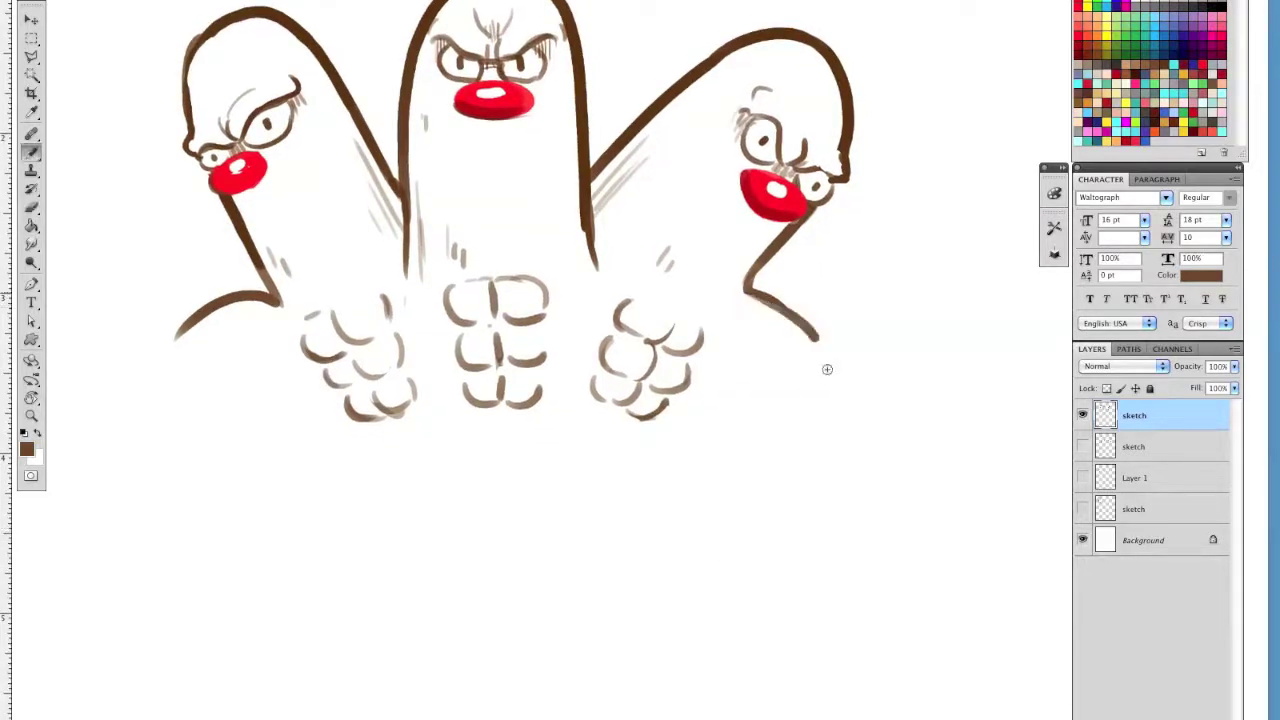
left_click_drag(756, 275, 740, 312)
Lengthen both sides of the middle neck toward the abs and touch up the left shoulder and upper left abs
left_click_drag(588, 236, 592, 310)
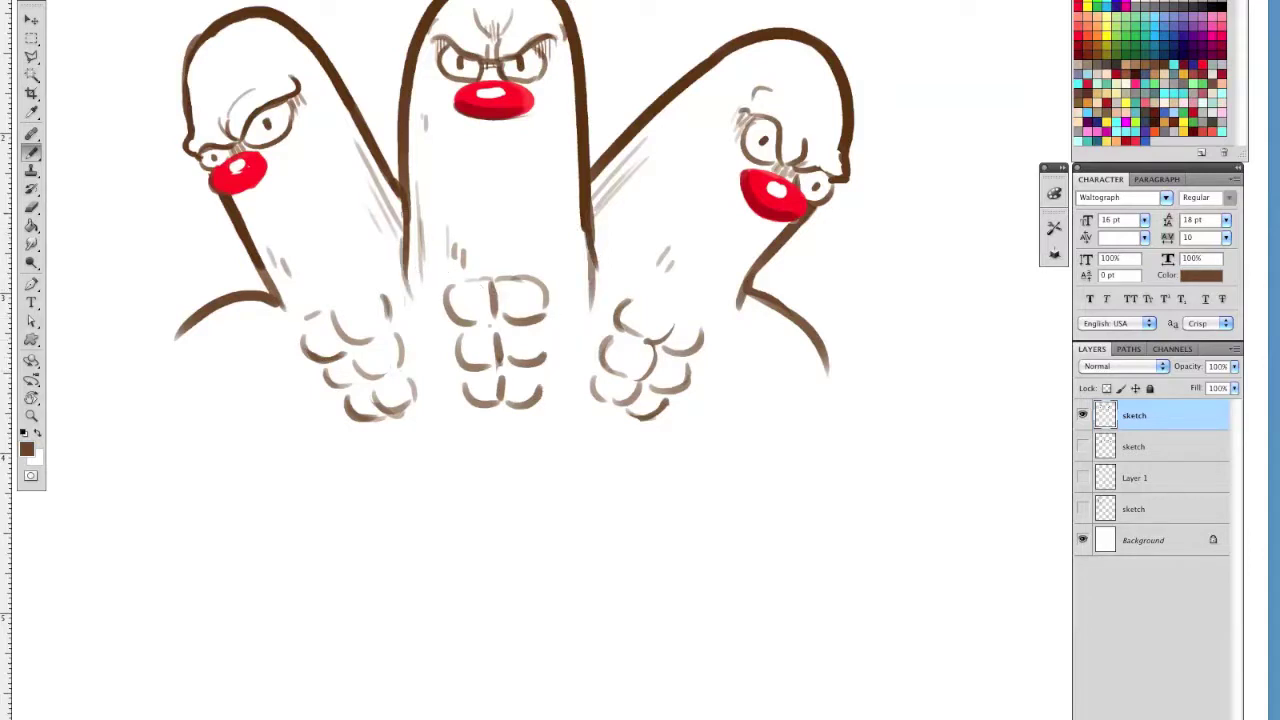
left_click_drag(406, 262, 411, 298)
key("e")
left_click_drag(643, 509, 641, 511)
key("b")
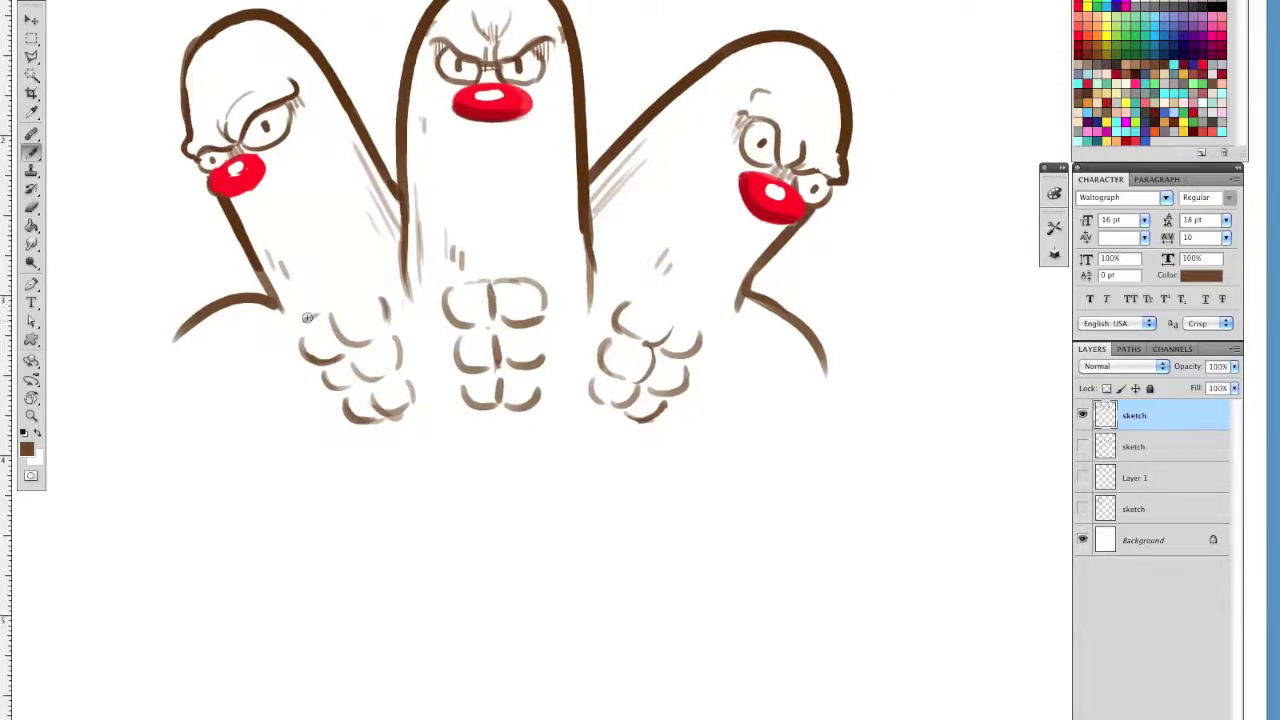
key("e")
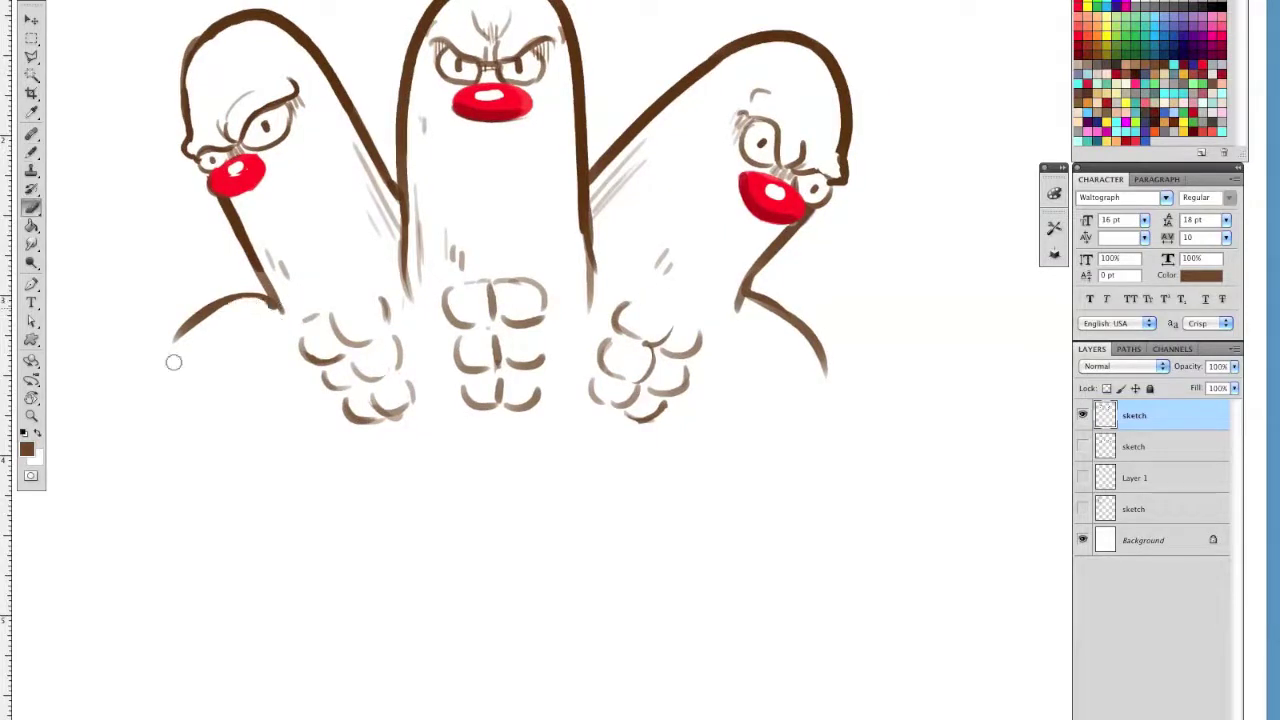
key("b")
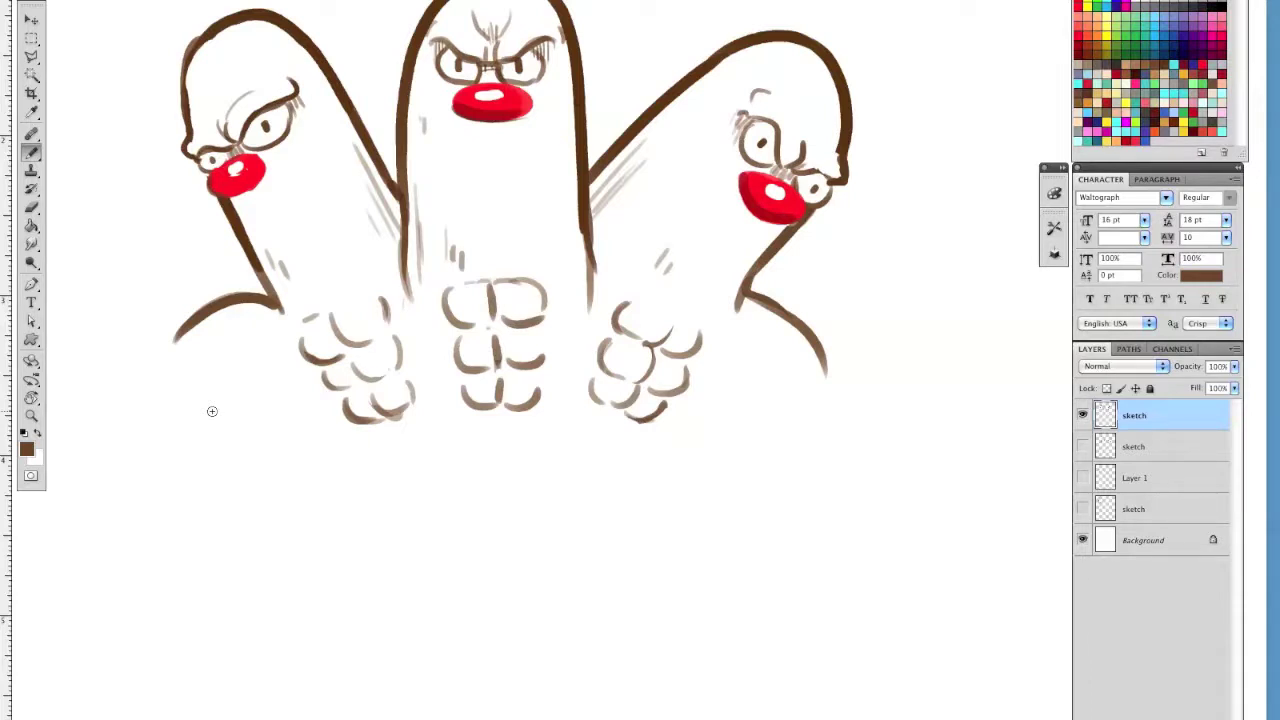
Try long curves slanting inward and downward below the left and right abs
scroll(491, 443, "down", 2)
mouse_move(272, 354)
left_mouse_down()
mouse_move(384, 480)
mouse_move(337, 423)
mouse_move(405, 462)
left_mouse_up()
key("ctrl+z")
mouse_move(750, 358)
left_mouse_down()
mouse_move(650, 455)
mouse_move(578, 490)
mouse_move(711, 411)
mouse_move(628, 472)
left_mouse_up()
key("ctrl+z")
Erase both long curves below the outer abs and draw a short curve beside the left abs' outer edge
key("e")
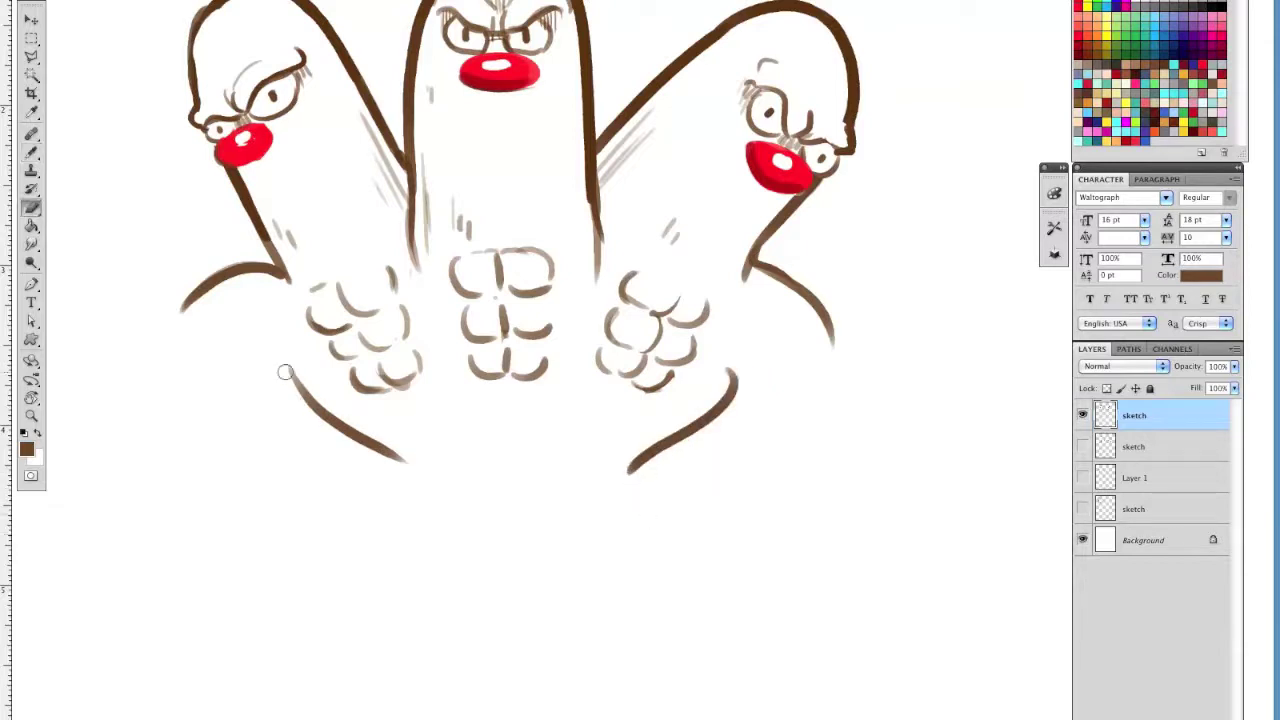
left_click_drag(286, 371, 402, 461)
key("b")
left_click_drag(271, 346, 321, 375)
key("e")
left_click_drag(733, 392, 745, 392)
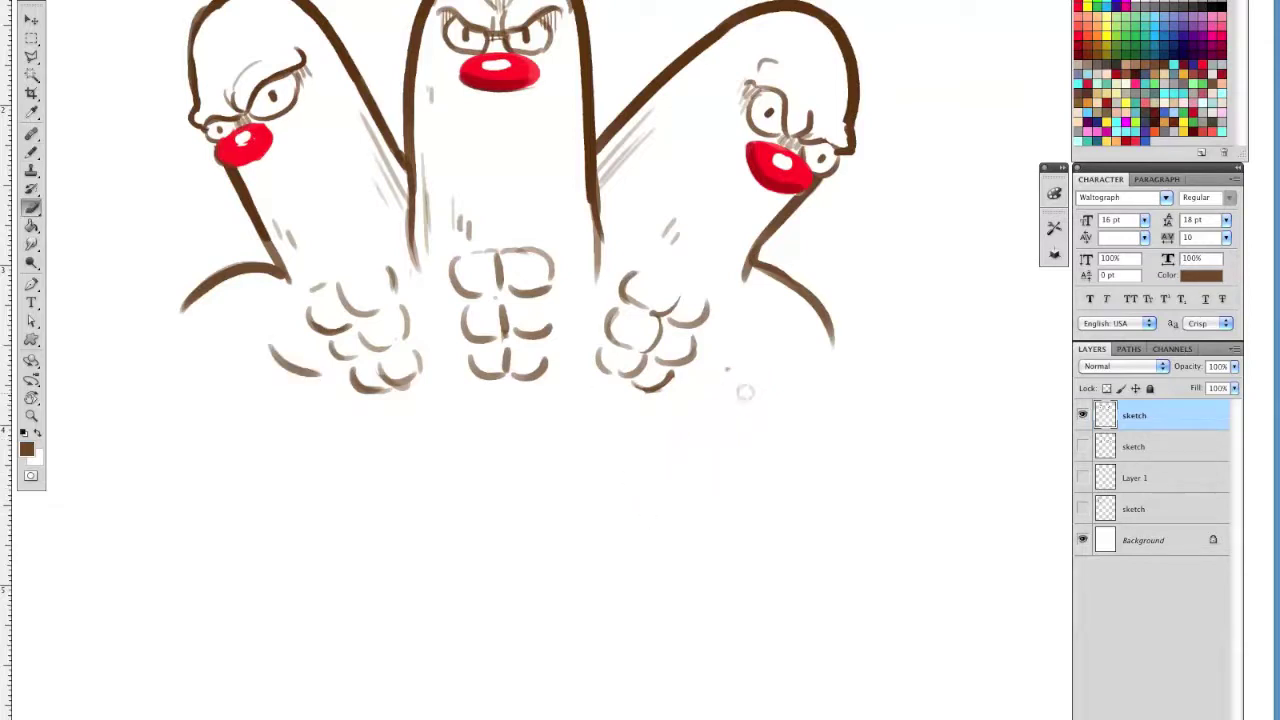
Draw a short curve beside the right abs, extend the middle neck's left side, and add inward-tapering curves beneath both outer abs
key("b")
left_click_drag(766, 342, 712, 368)
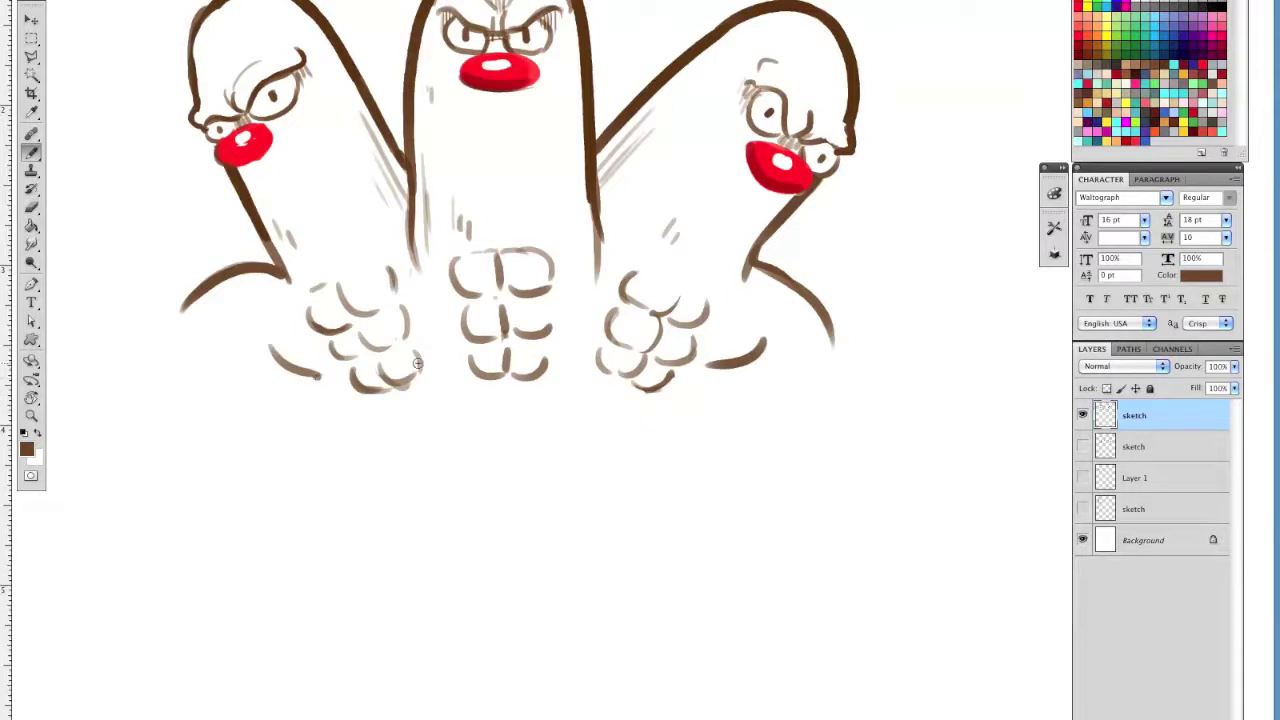
left_click_drag(424, 286, 430, 324)
left_click_drag(298, 370, 379, 408)
left_click_drag(726, 368, 626, 420)
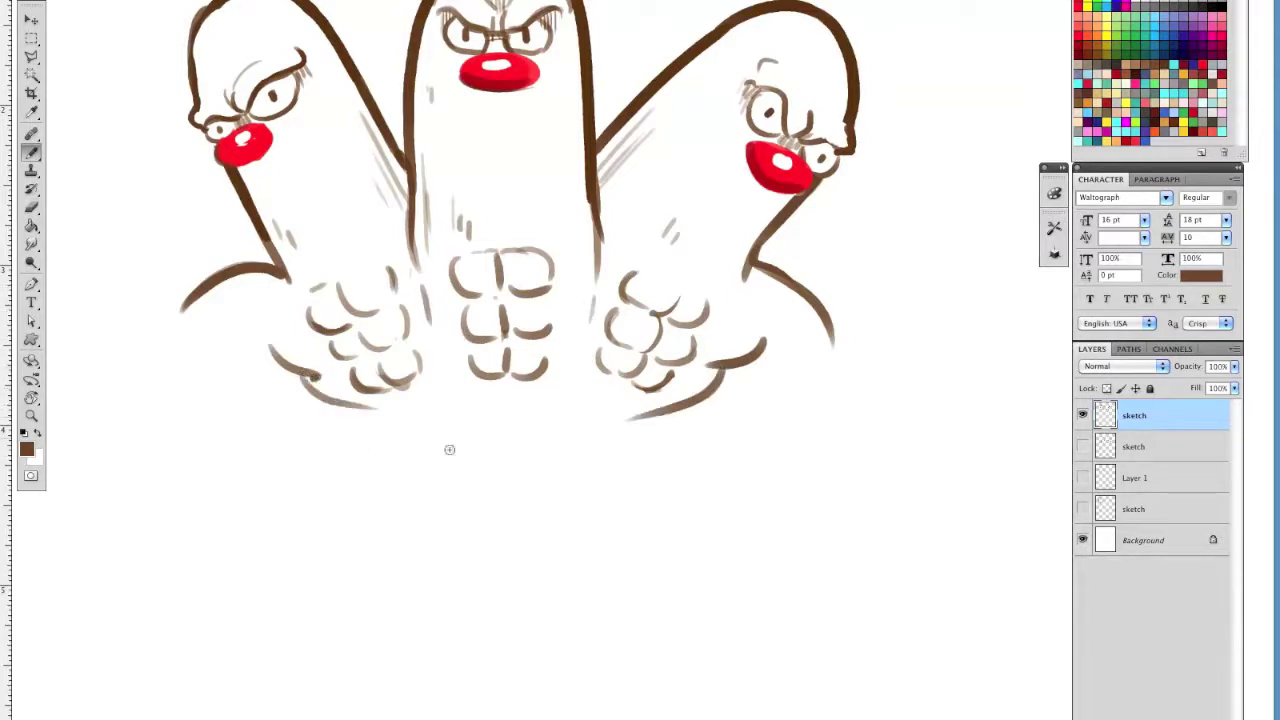
Draw both sides of the waist curving downward, redraw the left bend, and add a short inner line beside each
key("e")
left_click_drag(314, 380, 404, 458)
key("b")
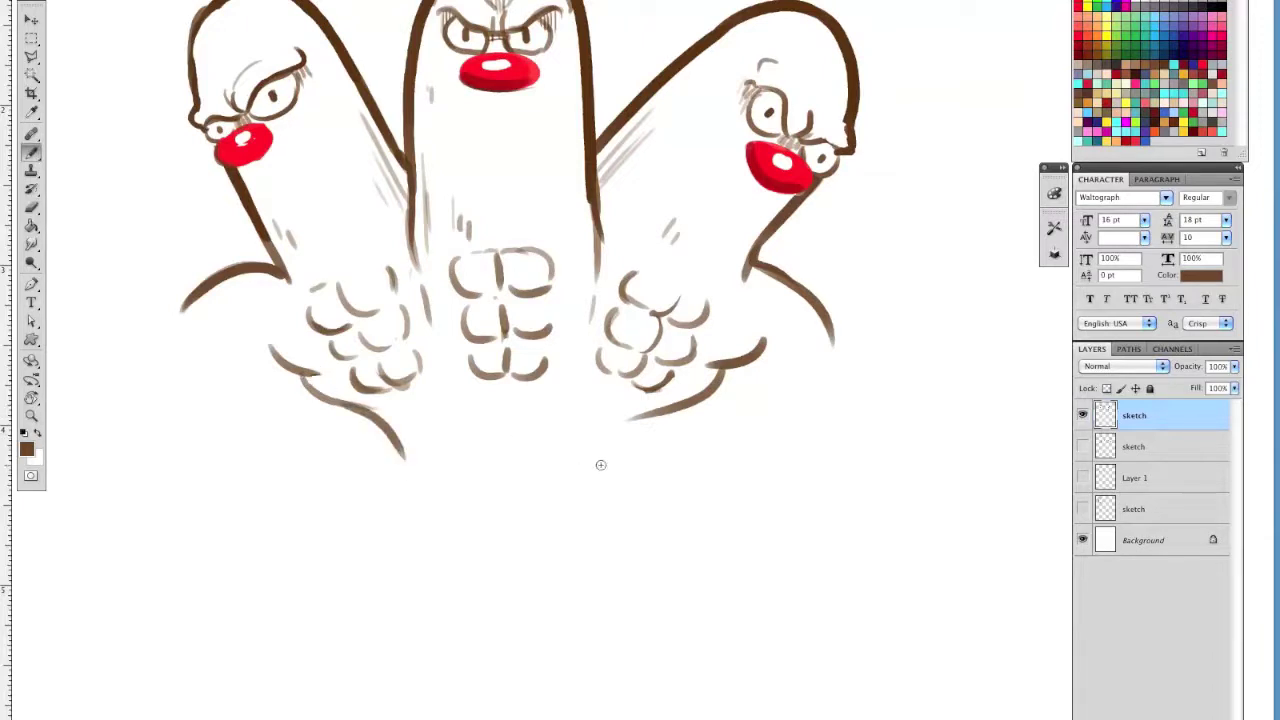
left_click_drag(648, 412, 631, 468)
key("e")
left_click_drag(392, 424, 402, 458)
key("b")
left_click_drag(383, 424, 388, 475)
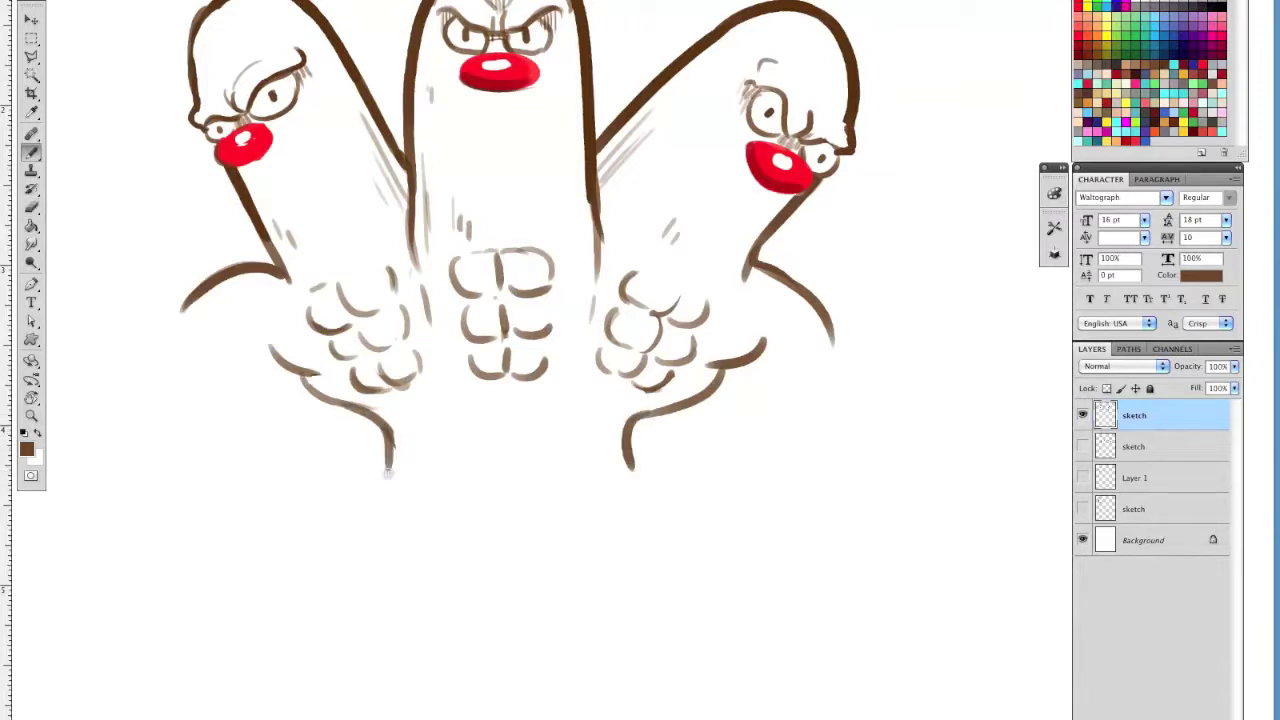
left_click_drag(420, 412, 393, 461)
left_click_drag(610, 413, 629, 490)
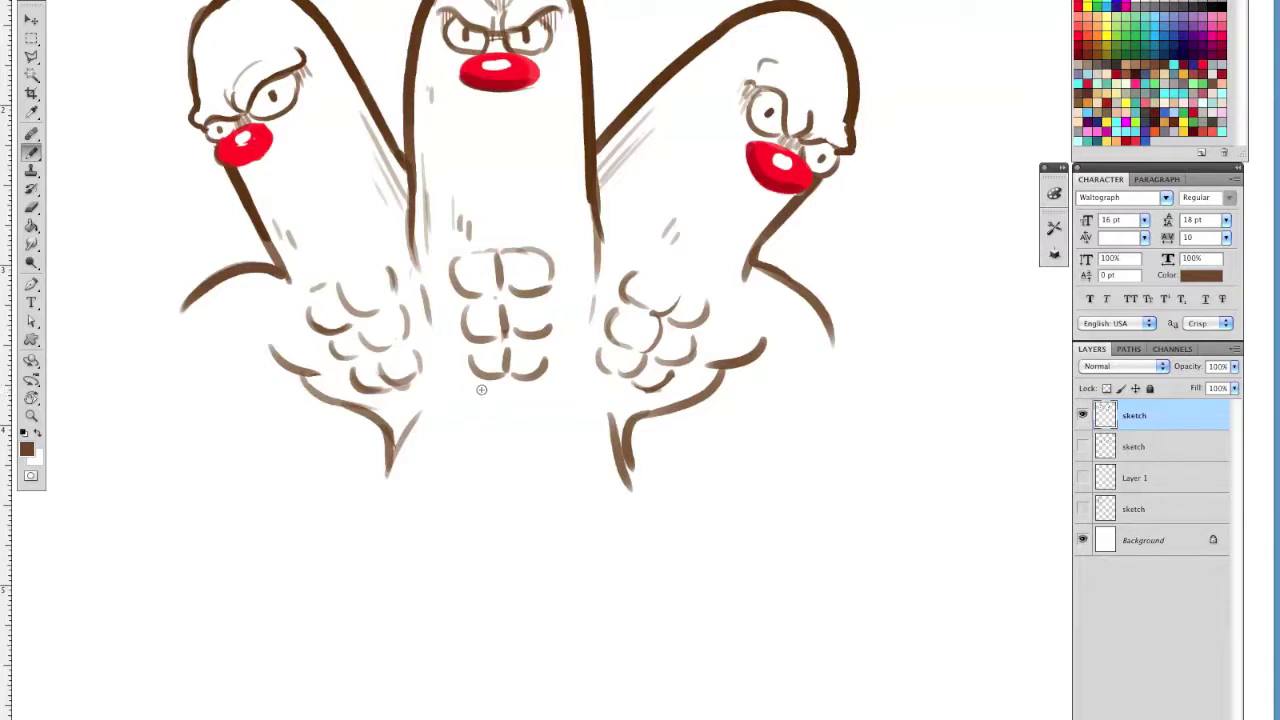
Extend the center line below the middle abs and add another row of ab curves across all three sets
left_click_drag(506, 378, 506, 492)
mouse_move(463, 382)
left_mouse_down()
mouse_move(495, 415)
mouse_move(524, 421)
left_mouse_up()
key("e")
key("b")
left_click_drag(386, 402, 430, 402)
key("e")
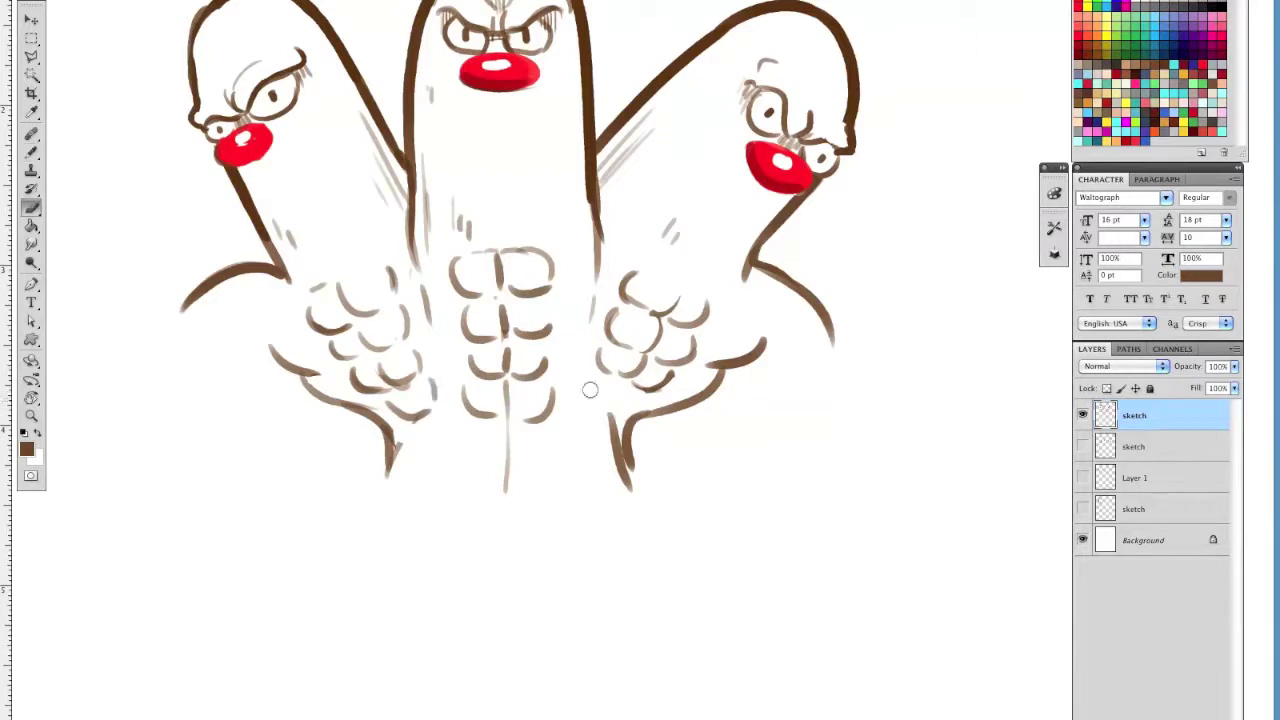
key("b")
left_click_drag(583, 386, 601, 415)
left_click_drag(412, 436, 455, 451)
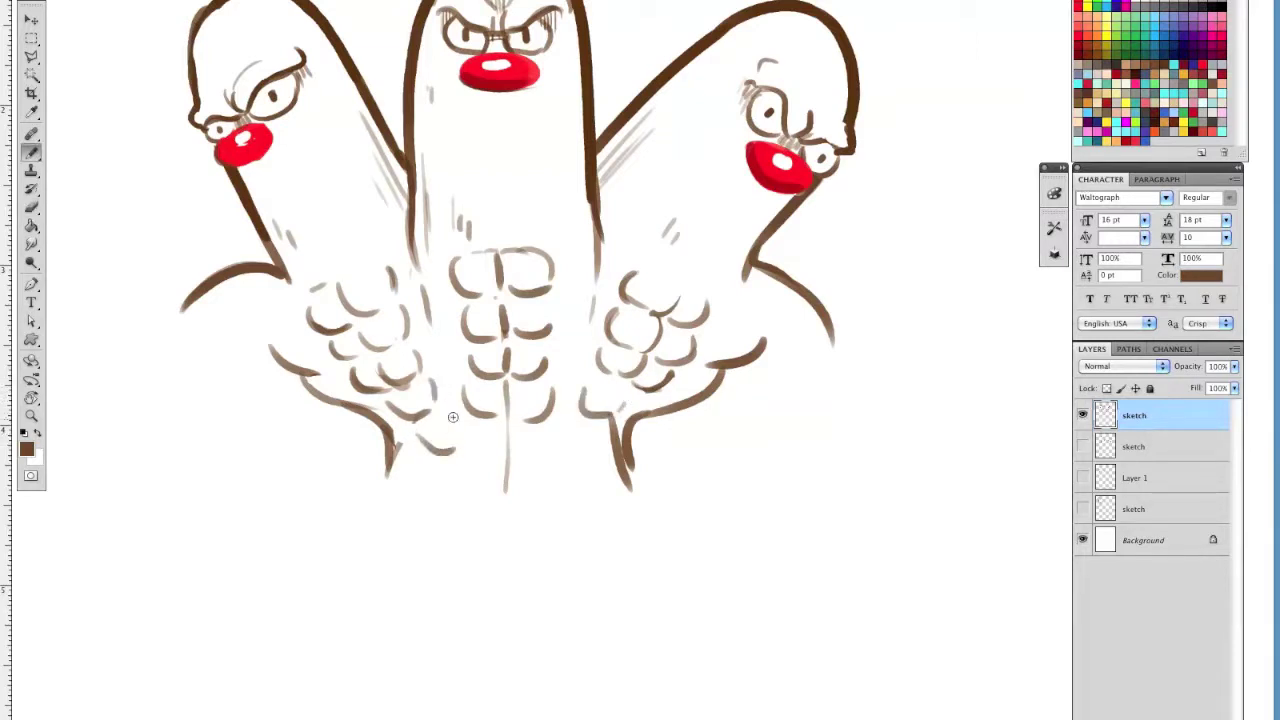
Rework the fourth row of the middle abs by erasing rough edges and redrawing its right curve
key("e")
left_click_drag(554, 398, 540, 404)
key("b")
left_click_drag(522, 411, 552, 387)
key("e")
left_click_drag(463, 388, 472, 408)
Add a fifth row of ab curves to the middle and right sets and darken the curves above it
key("b")
mouse_move(467, 386)
left_mouse_down()
mouse_move(494, 414)
mouse_move(498, 454)
left_mouse_up()
key("super+z")
mouse_move(475, 427)
left_mouse_down()
mouse_move(512, 458)
mouse_move(599, 434)
left_mouse_up()
key("e")
key("b")
key("e")
key("b")
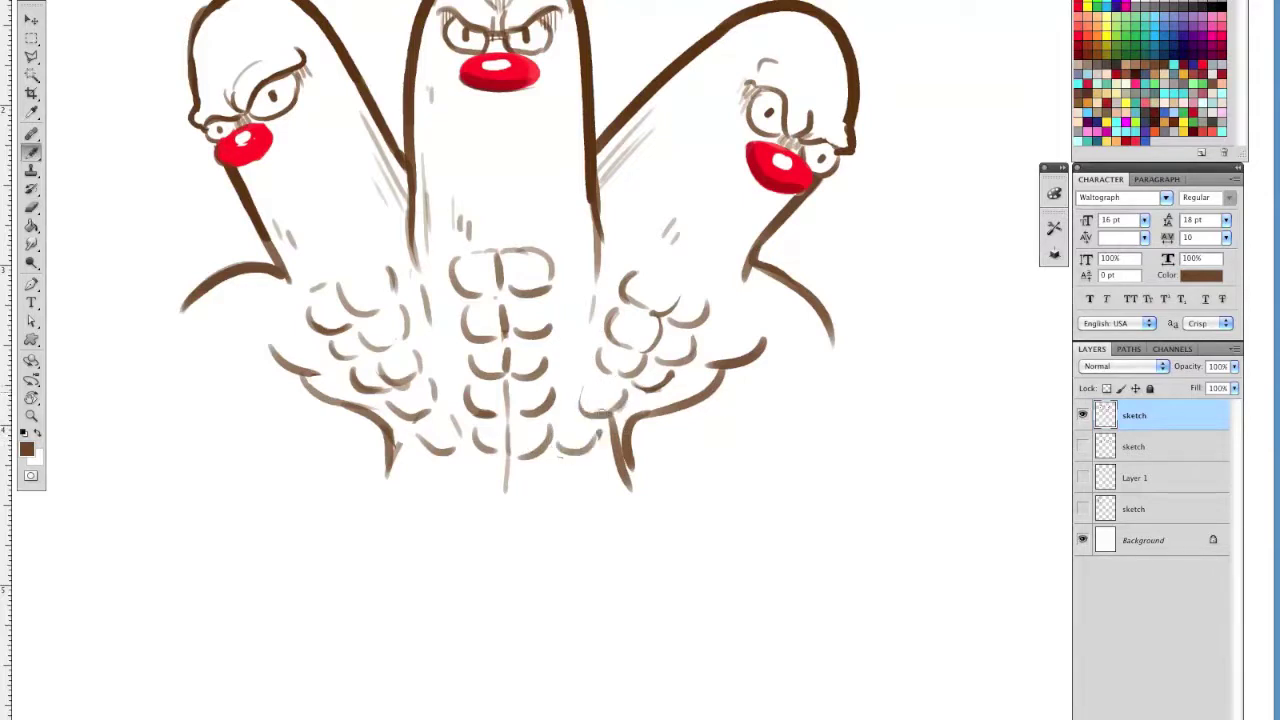
key("e")
key("b")
key("e")
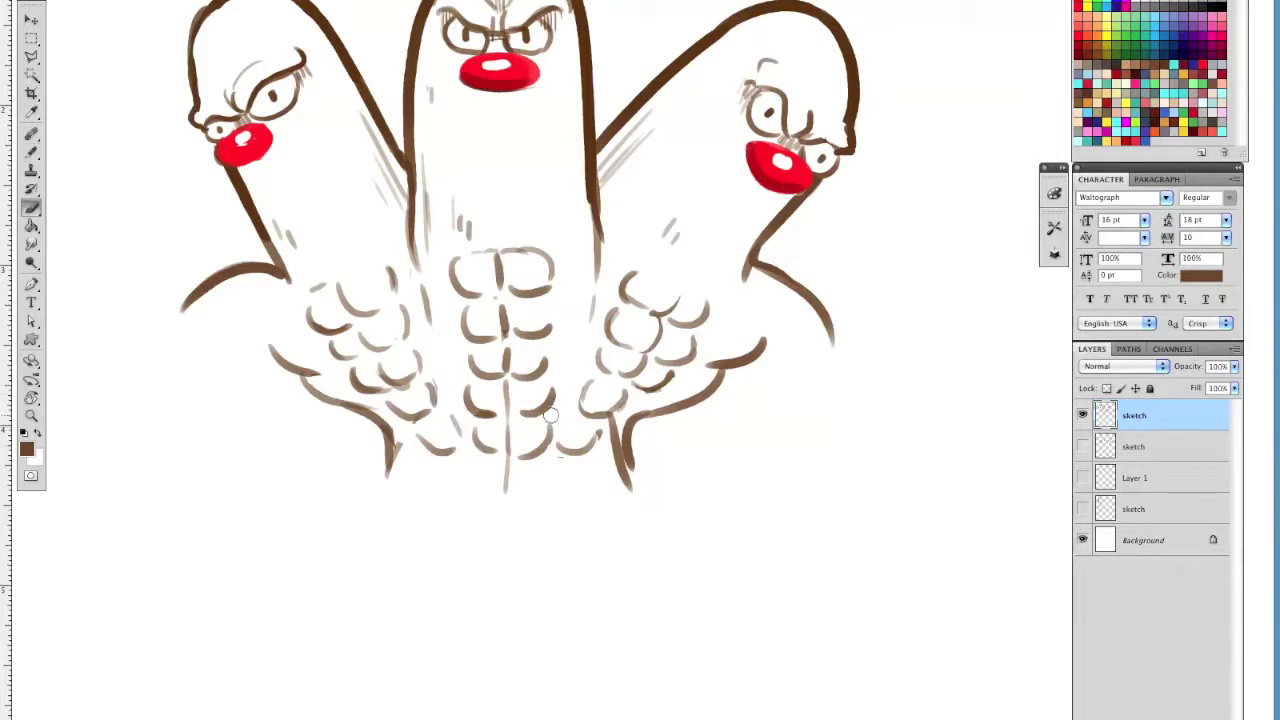
Erase parts of the lines at both hips and redraw them as forked creases spreading downward
mouse_move(617, 420)
left_mouse_down()
mouse_move(613, 466)
mouse_move(638, 476)
left_mouse_up()
key("b")
key("e")
left_click_drag(400, 442, 388, 478)
key("b")
mouse_move(386, 430)
left_mouse_down()
mouse_move(376, 486)
mouse_move(410, 490)
left_mouse_up()
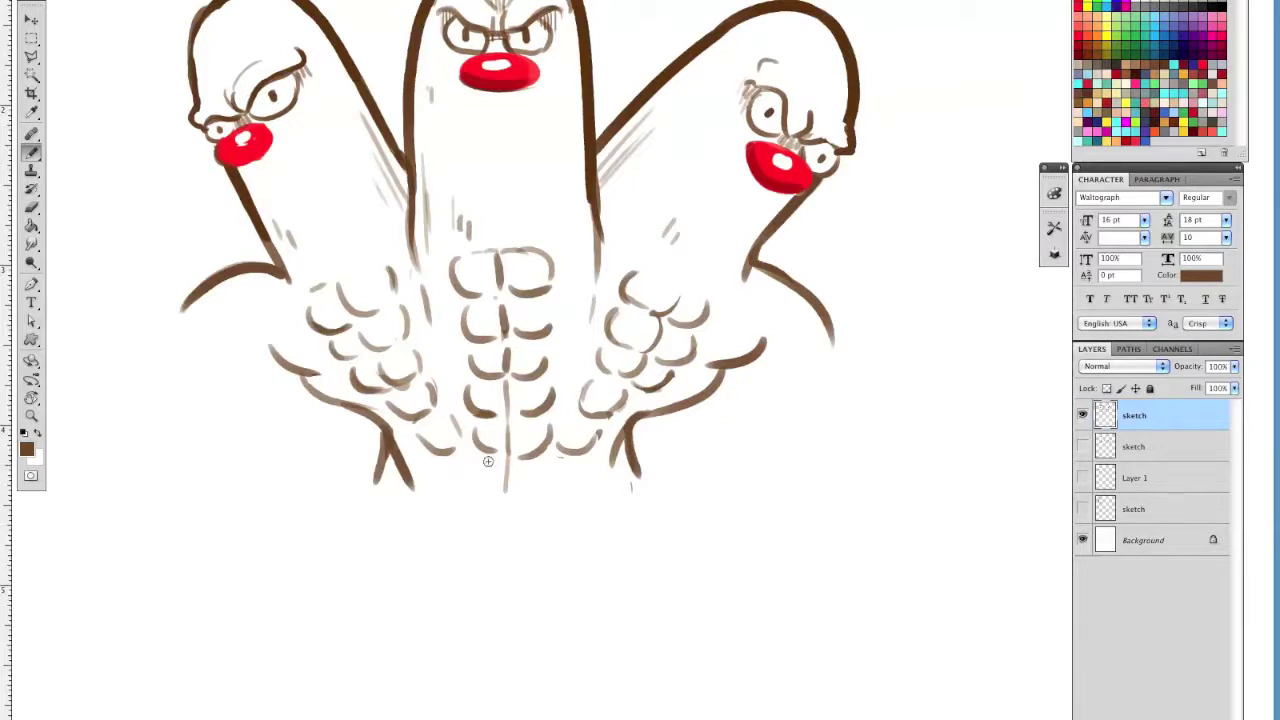
Draw a bottom pair of ab curves beneath the middle set and clean up the center line between them
key("e")
key("b")
mouse_move(455, 464)
left_mouse_down()
mouse_move(488, 495)
mouse_move(553, 468)
mouse_move(527, 494)
left_mouse_up()
key("e")
left_click(506, 468)
key("b")
key("e")
key("b")
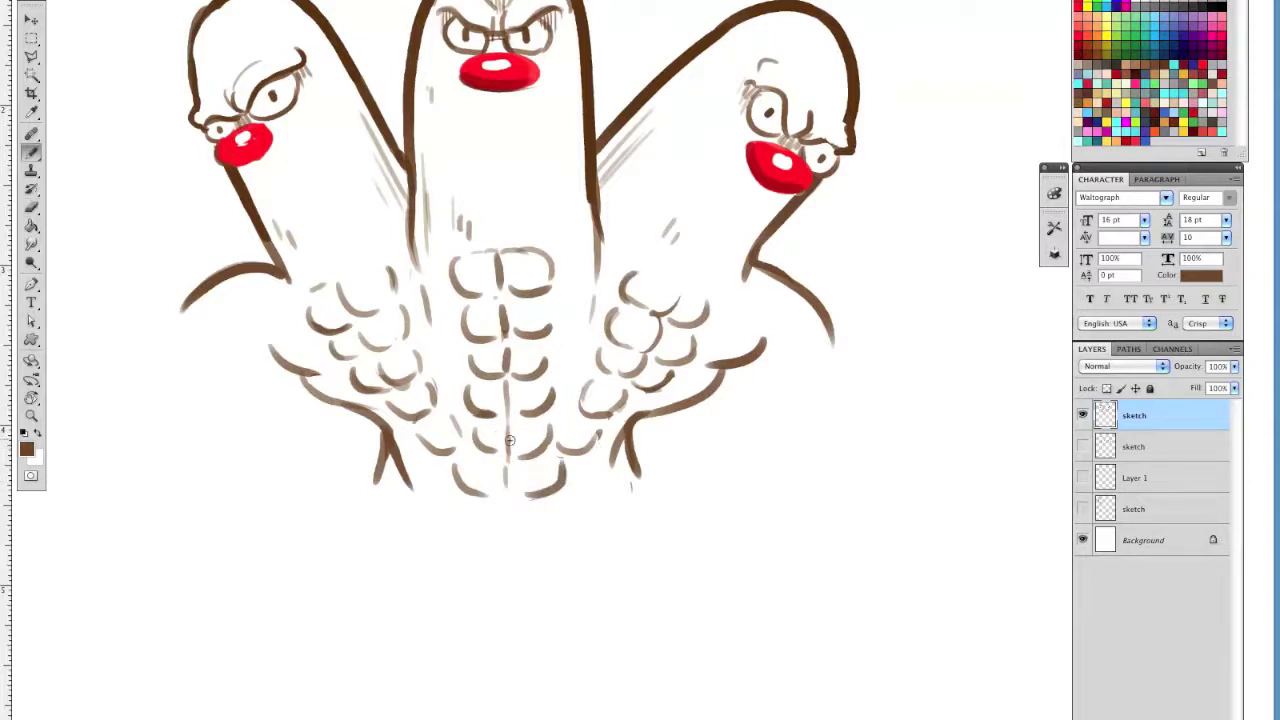
Darken the lower middle ab curves and touch up the center line separating them
key("e")
key("b")
left_click_drag(474, 425, 500, 453)
key("e")
mouse_move(549, 430)
left_mouse_down()
mouse_move(524, 457)
mouse_move(549, 425)
mouse_move(512, 421)
mouse_move(507, 467)
left_mouse_up()
key("b")
key("e")
key("b")
Draw the left upper arm's bulging outer edge and a rounded curve under the left shoulder muscle
scroll(714, 582, "up", 3)
left_click_drag(756, 537, 821, 520)
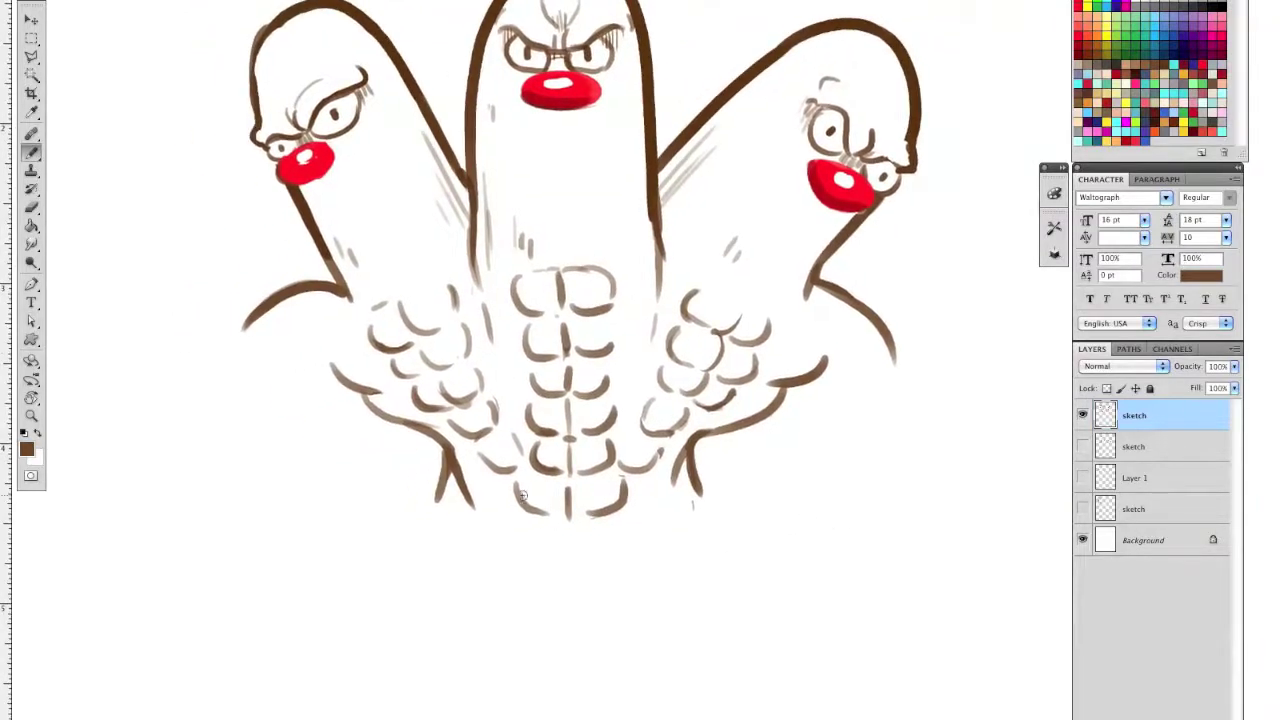
mouse_move(248, 322)
left_mouse_down()
mouse_move(182, 400)
mouse_move(210, 494)
left_mouse_up()
key("ctrl+z")
left_click_drag(248, 322, 340, 398)
left_click_drag(247, 338, 212, 510)
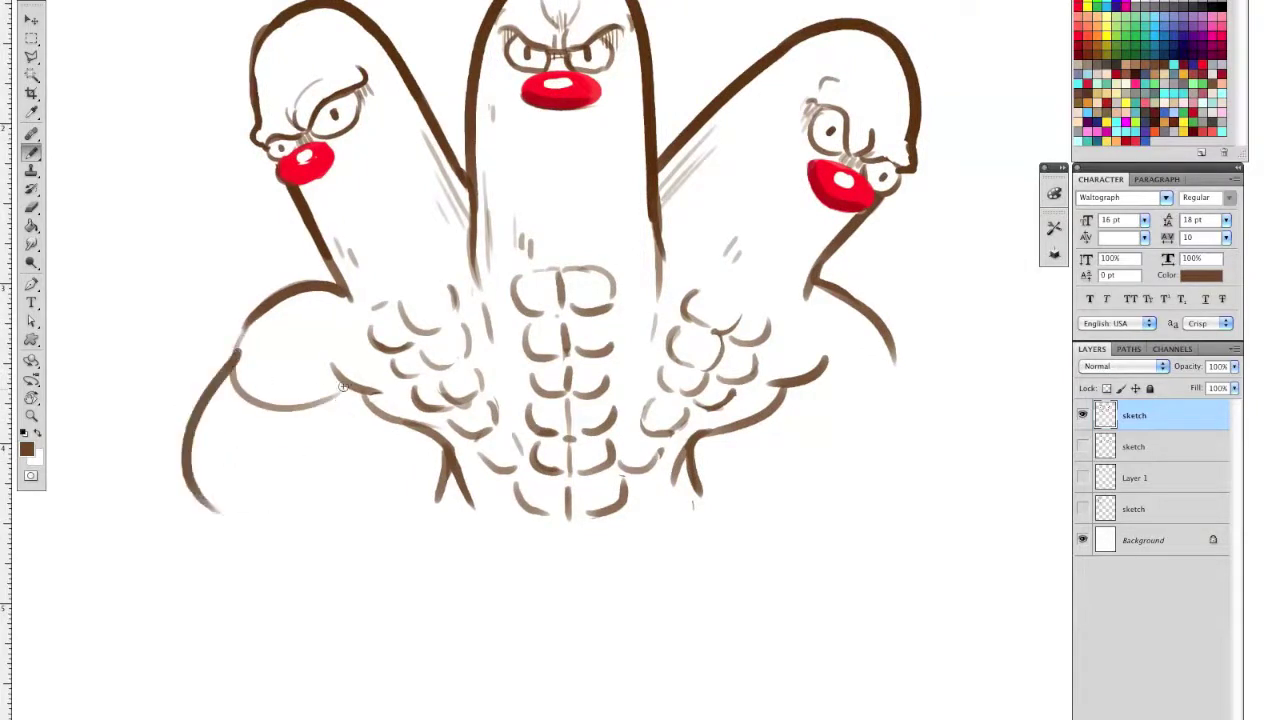
Draw the left arm's underside from the armpit to the elbow, add an inner muscle curve, and close the shoulder gap
mouse_move(378, 411)
left_mouse_down()
mouse_move(292, 424)
mouse_move(280, 524)
left_mouse_up()
left_click_drag(431, 546, 478, 498)
key("ctrl+z")
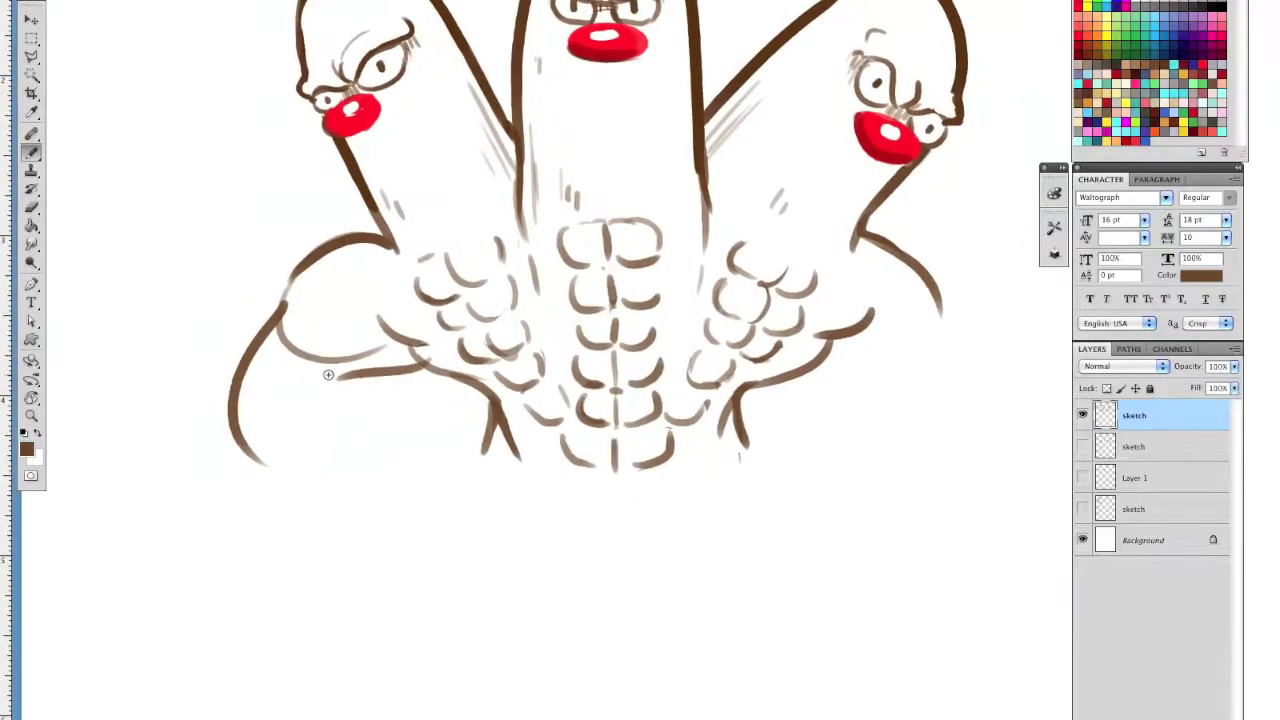
mouse_move(262, 456)
left_mouse_down()
mouse_move(314, 400)
mouse_move(319, 462)
left_mouse_up()
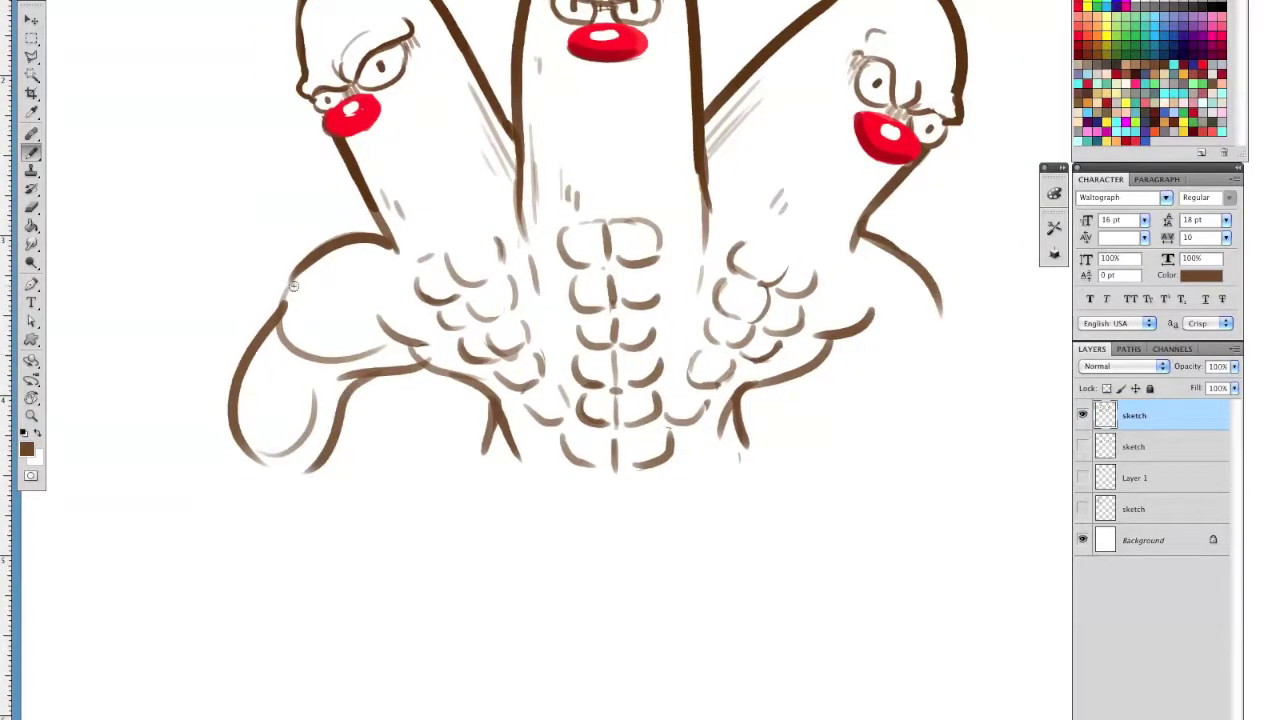
left_click_drag(292, 288, 257, 357)
Draw the left forearm bending inward from the elbow, with a rounded lower edge and an arched upper edge
mouse_move(236, 445)
left_mouse_down()
mouse_move(222, 470)
mouse_move(310, 555)
left_mouse_up()
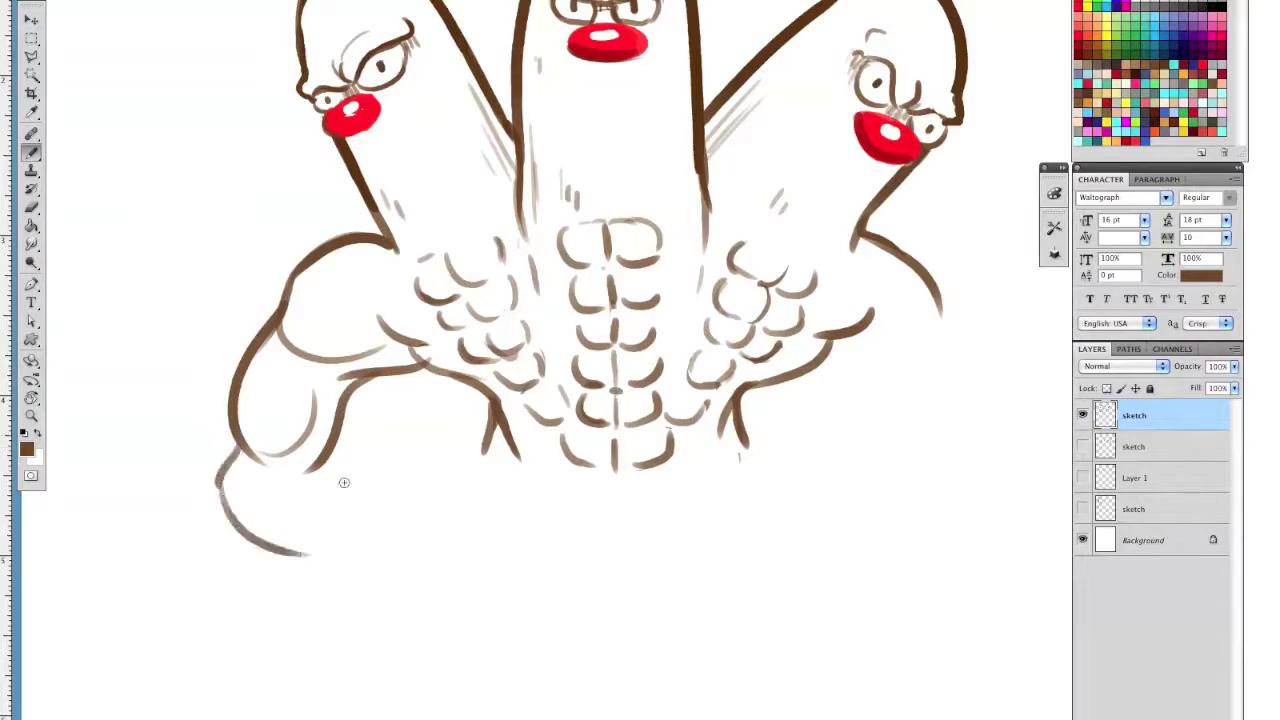
key("super+z")
left_click_drag(232, 448, 326, 556)
left_click_drag(253, 476, 431, 543)
mouse_move(288, 548)
left_mouse_down()
mouse_move(396, 554)
mouse_move(442, 533)
left_mouse_up()
key("e")
Draw a thick jagged edge across the bottom of the torso and erase the overlap near the left hip
left_click_drag(730, 506, 594, 504)
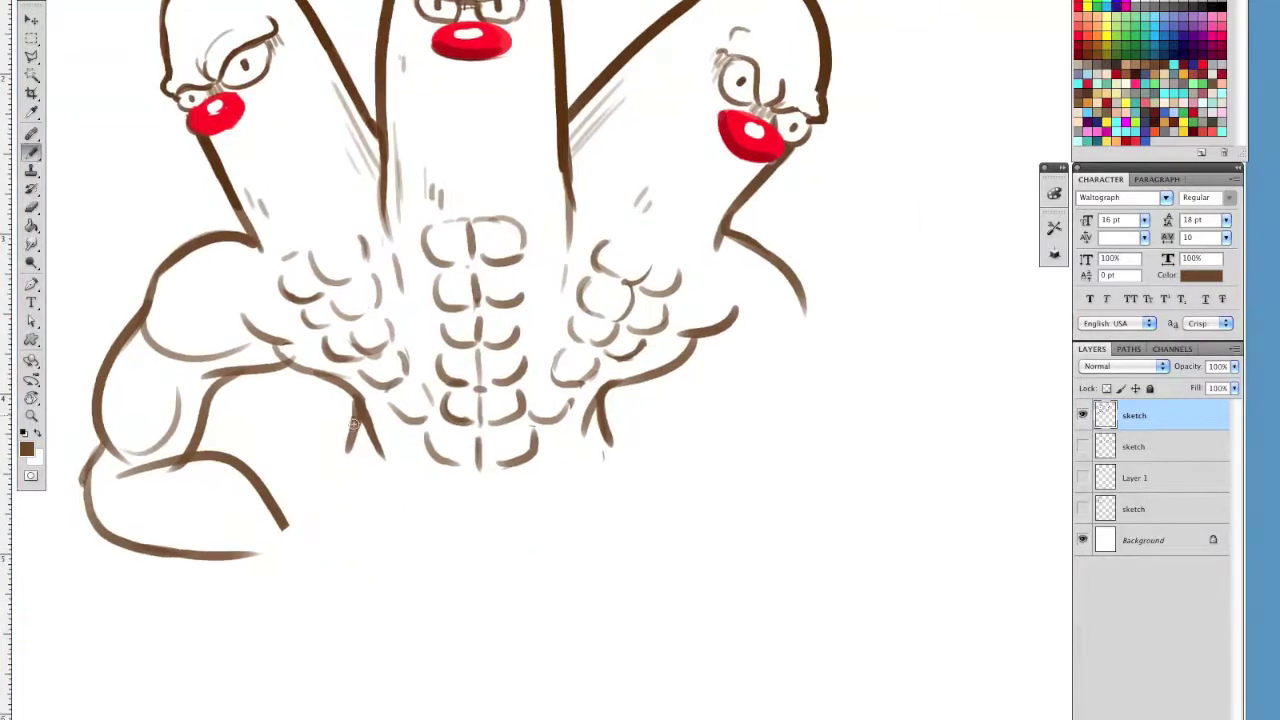
mouse_move(353, 424)
left_mouse_down()
mouse_move(336, 470)
mouse_move(375, 488)
mouse_move(384, 475)
mouse_move(466, 496)
mouse_move(574, 494)
mouse_move(622, 458)
left_mouse_up()
key("e")
left_click_drag(300, 468, 428, 486)
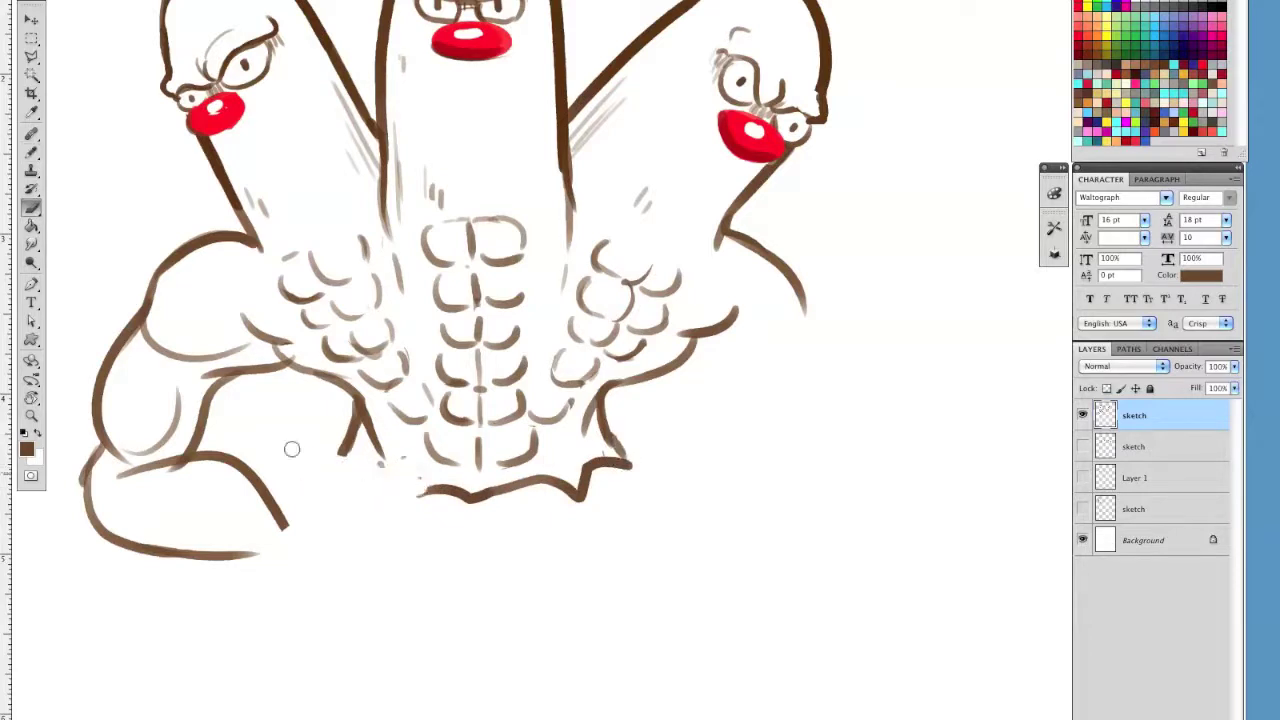
Continue the jagged edge outward past the left hip toward the forearm and past the right hip
key("b")
left_click_drag(272, 458, 346, 450)
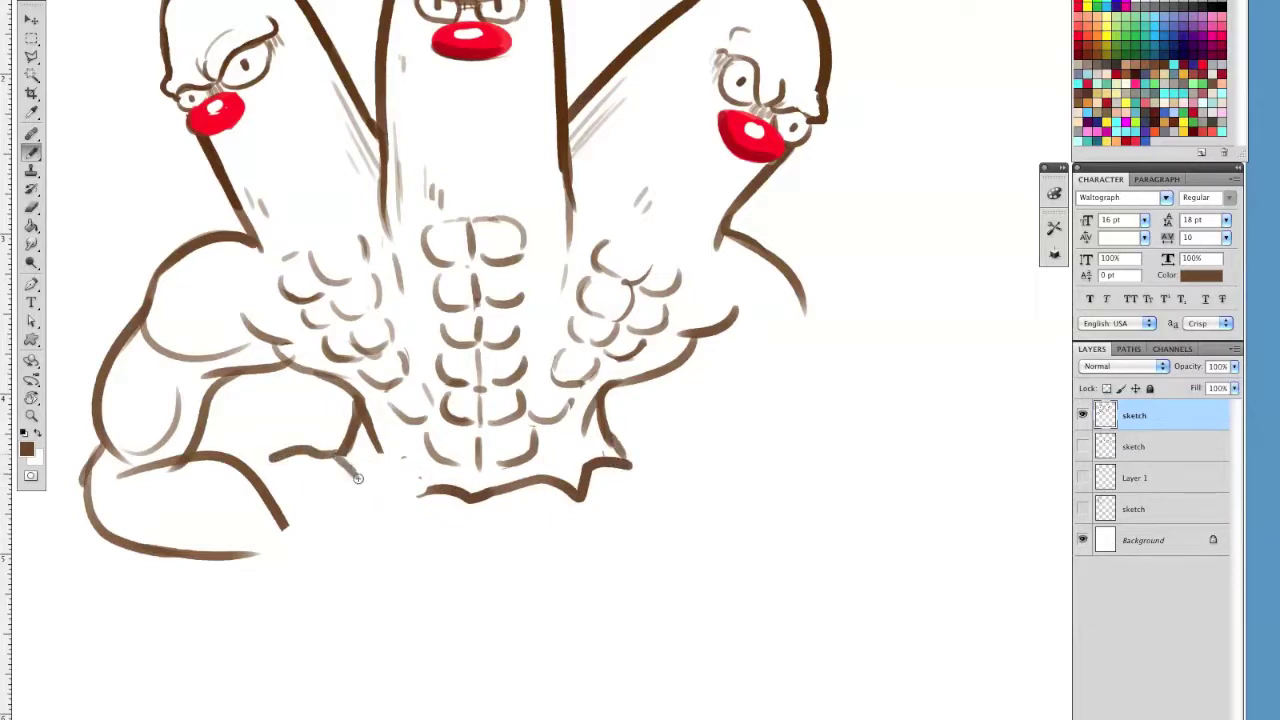
left_click_drag(432, 491, 316, 483)
left_click_drag(338, 456, 370, 480)
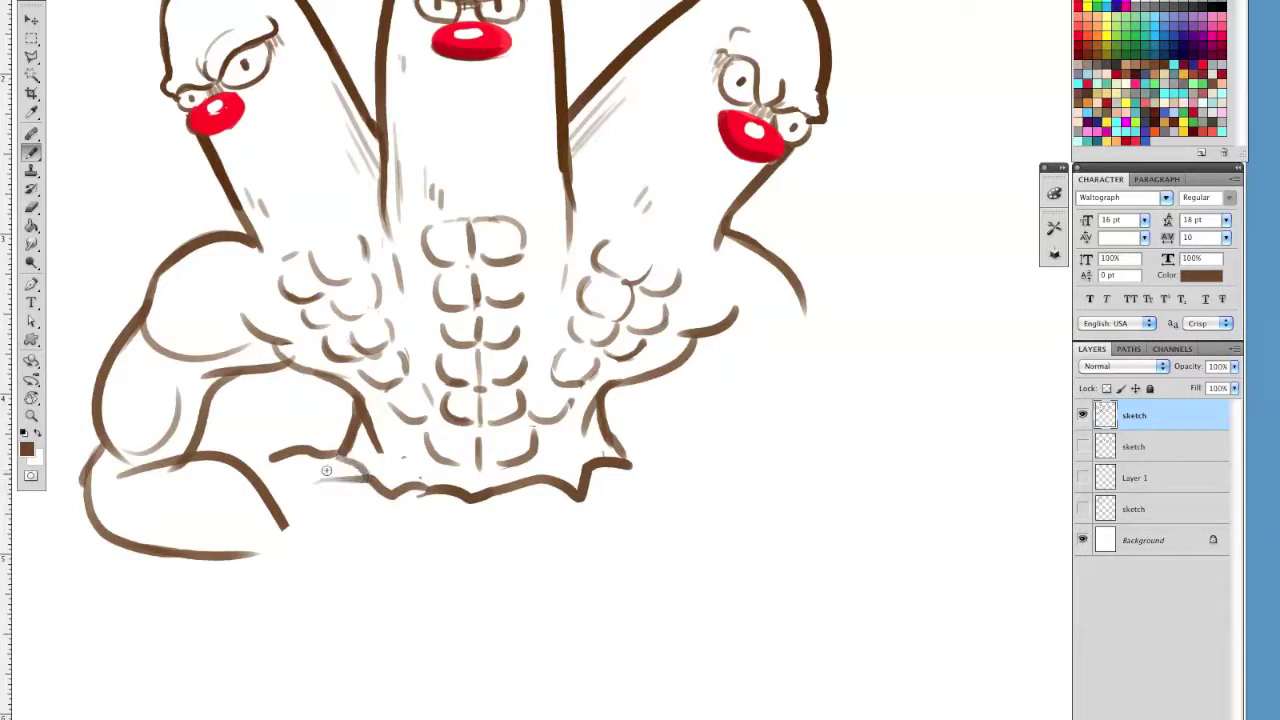
left_click_drag(620, 441, 698, 468)
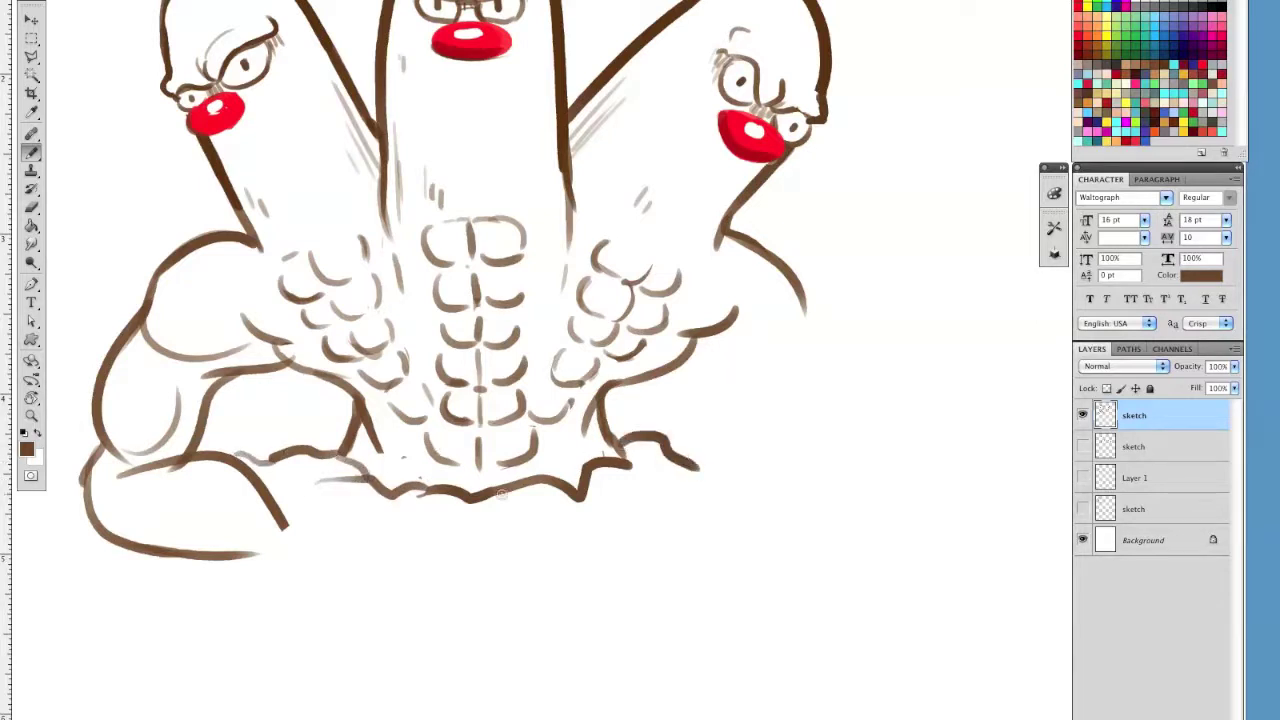
Erase the stray marks near the left hip and touch up the lower left ab curves
key("e")
left_click_drag(404, 456, 415, 463)
key("b")
left_click_drag(389, 396, 419, 417)
Trim the end of the left forearm's lower edge and try a short rounded hand curve below the wrist
left_click_drag(574, 535, 690, 455)
key("e")
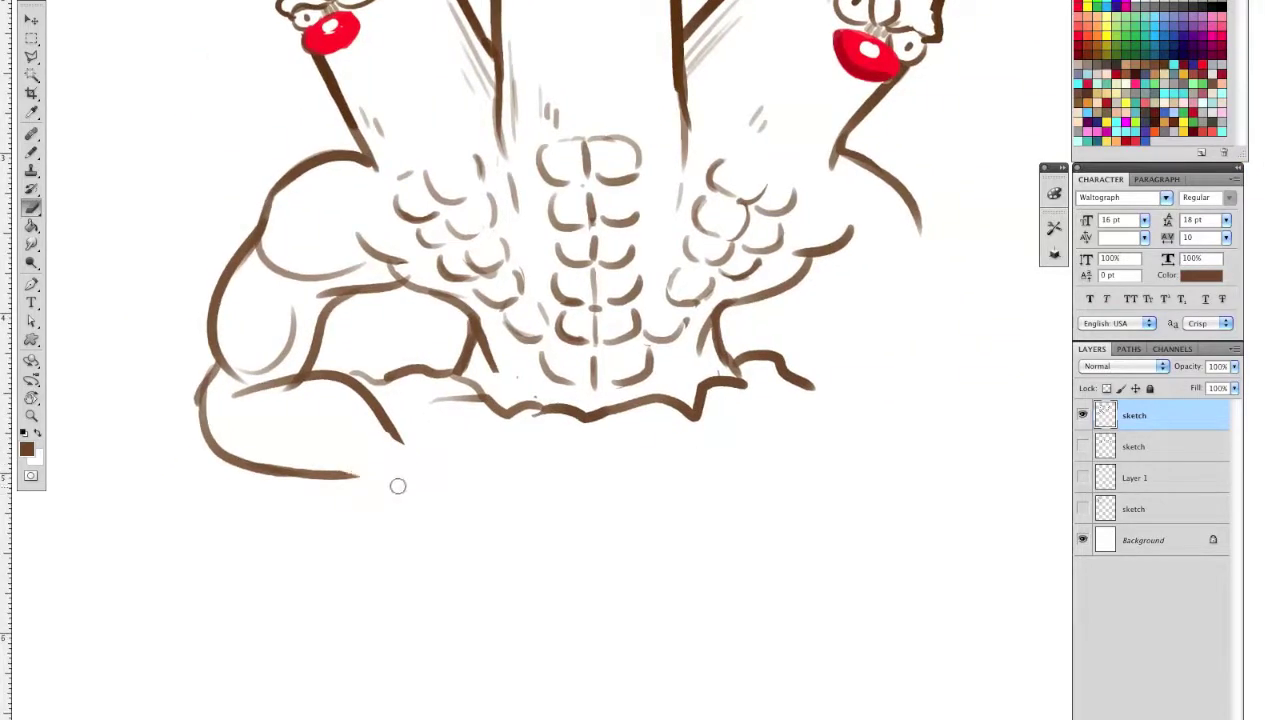
key("b")
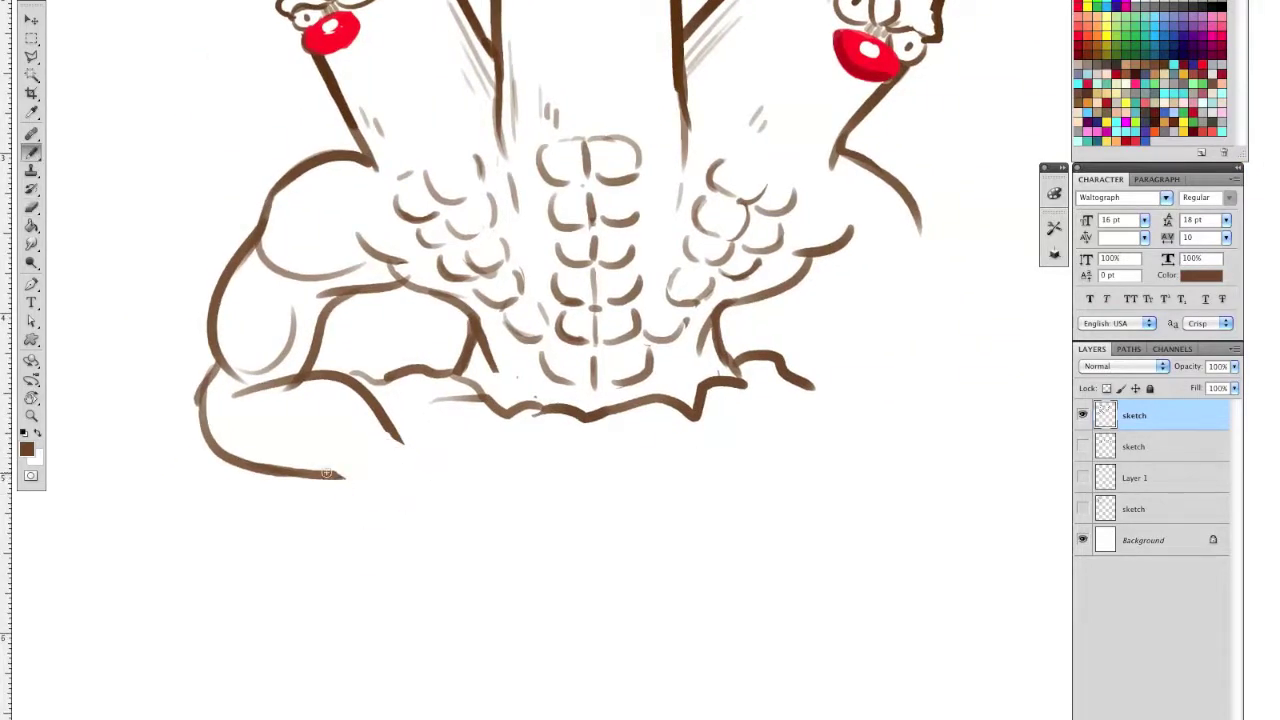
left_click_drag(338, 478, 400, 507)
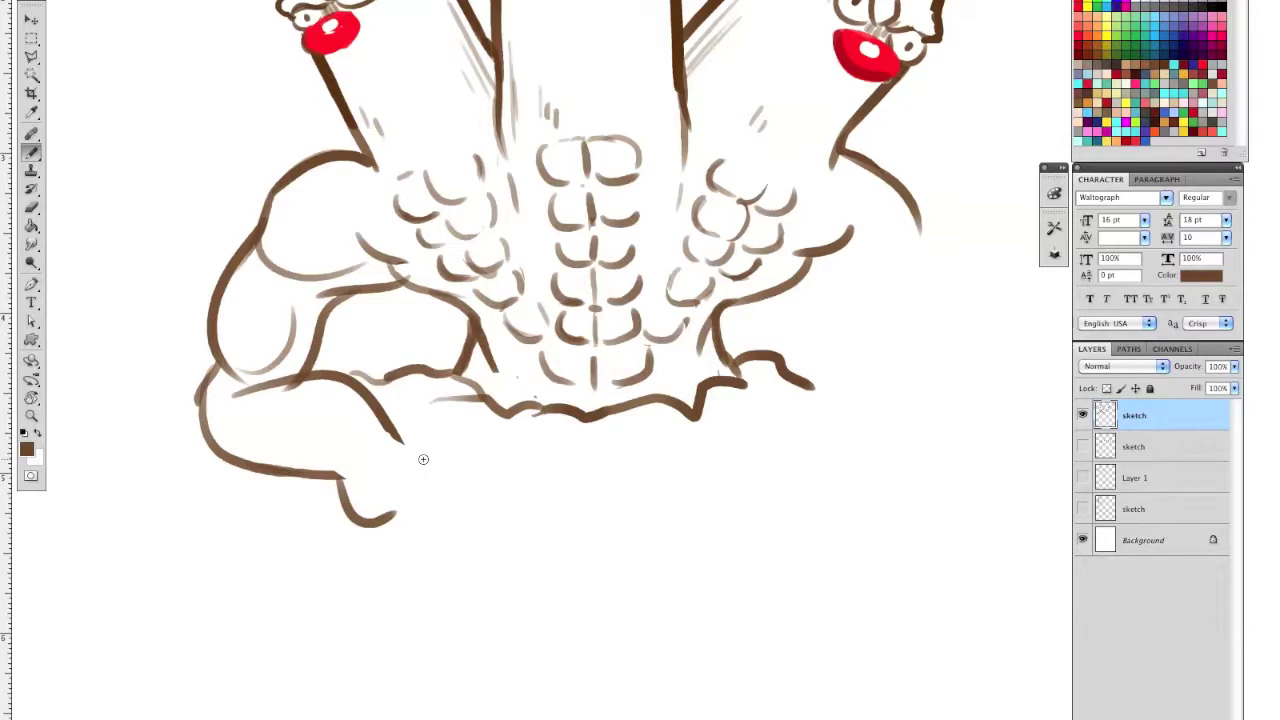
key("e")
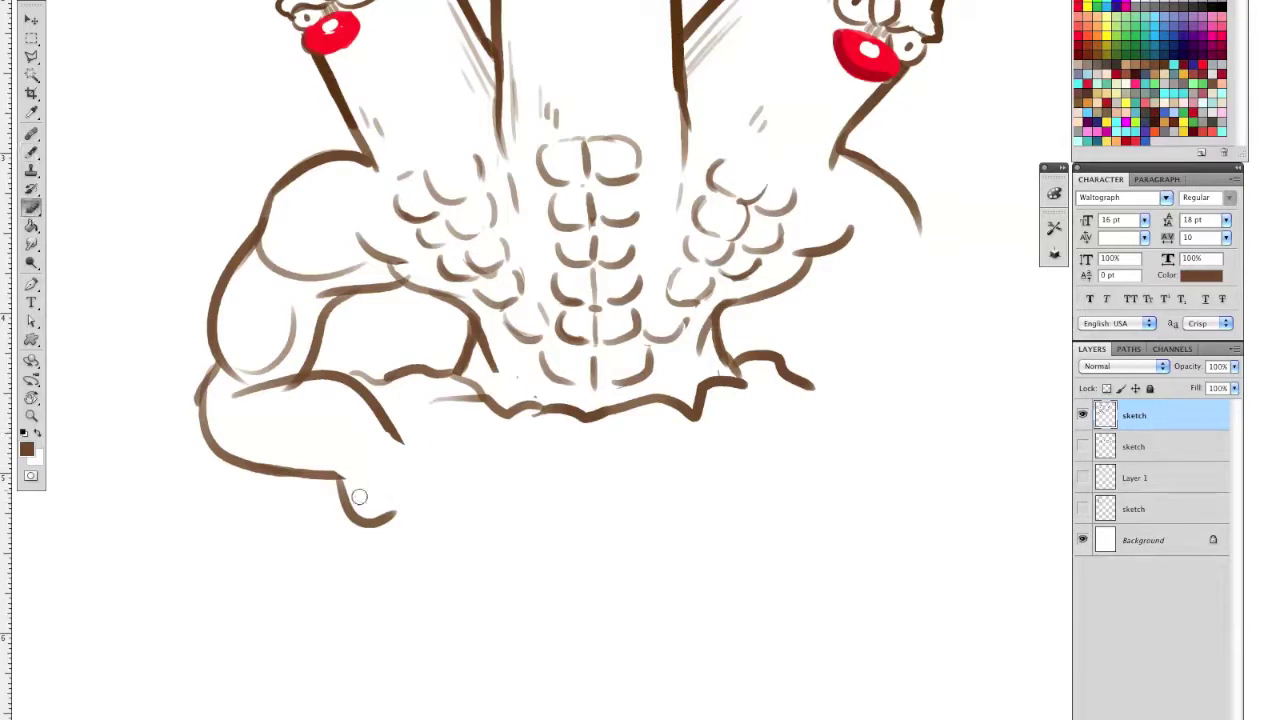
mouse_move(384, 497)
left_mouse_down()
mouse_move(318, 485)
mouse_move(289, 528)
mouse_move(317, 526)
mouse_move(343, 499)
mouse_move(377, 508)
left_mouse_up()
Draw the left hand's fingers below the wrist and extend the forearm's upper edge into a thumb
key("b")
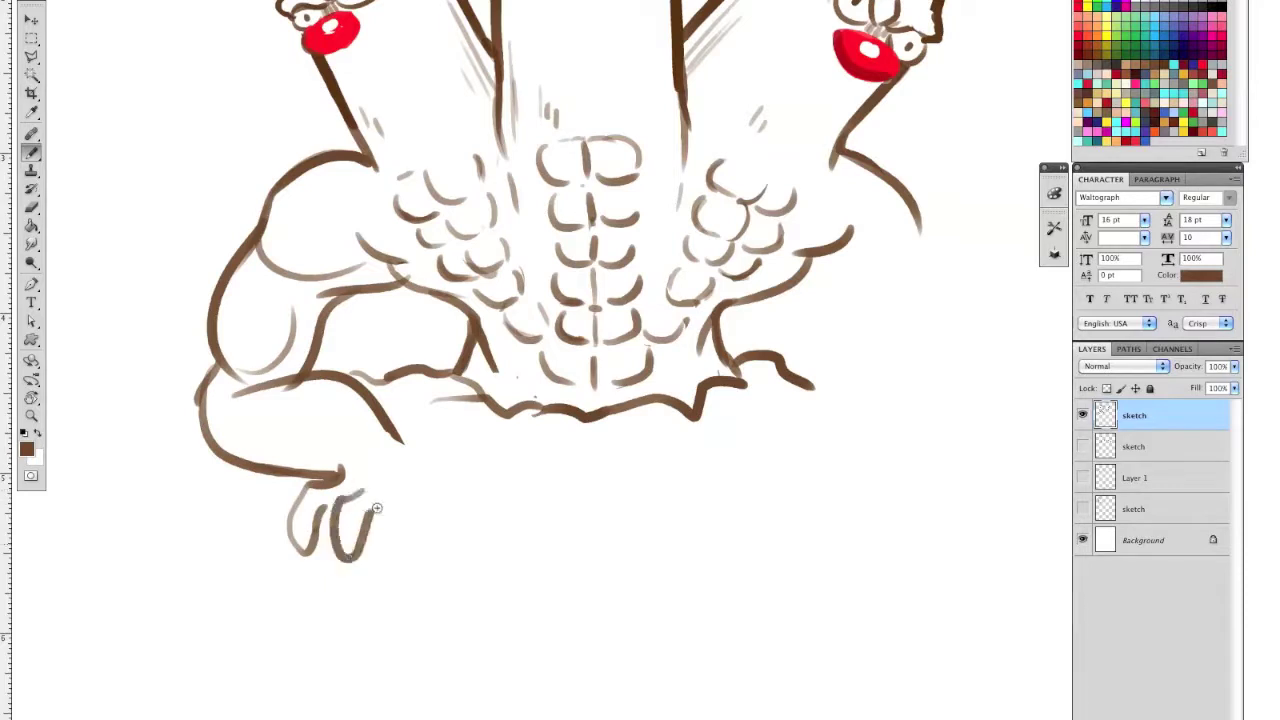
mouse_move(308, 484)
left_mouse_down()
mouse_move(276, 541)
mouse_move(333, 541)
mouse_move(393, 509)
left_mouse_up()
left_click_drag(399, 438, 467, 520)
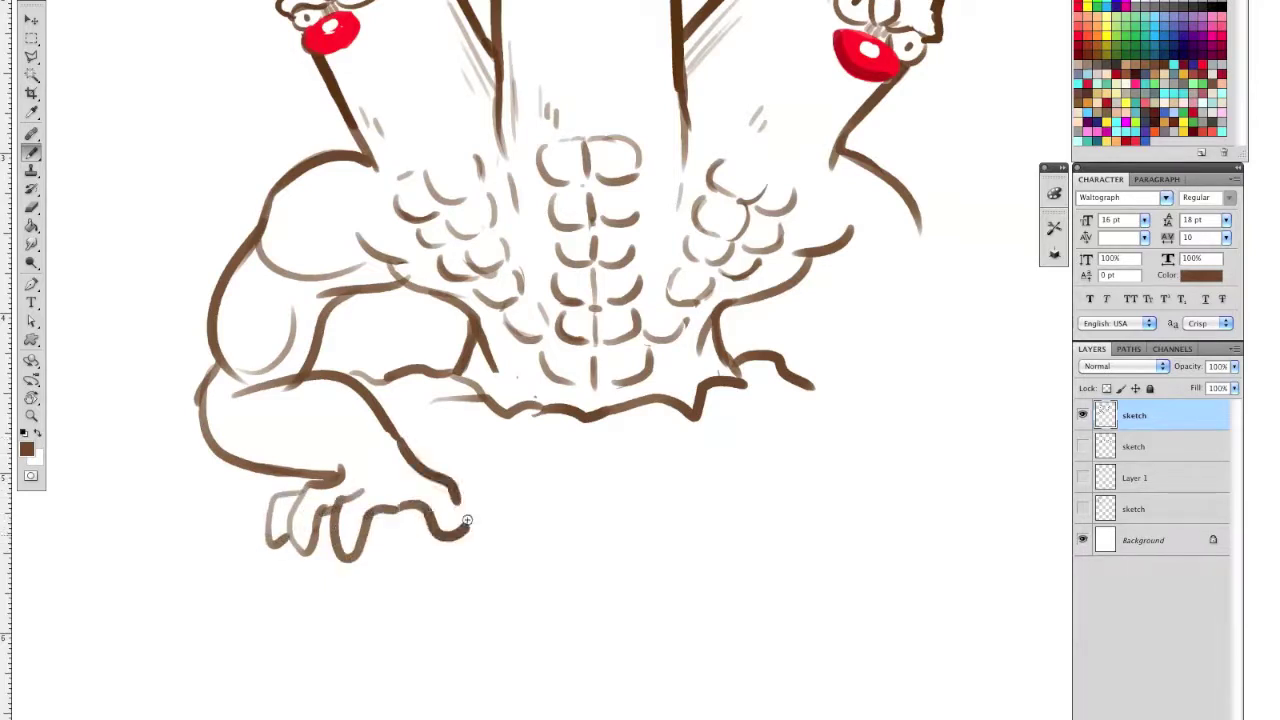
Erase the lower part of the right shoulder curve and try a short line extending outward from the right chest edge
scroll(646, 560, "right", 10)
scroll(646, 560, "up", 3)
key("e")
mouse_move(657, 257)
left_mouse_down()
mouse_move(633, 225)
mouse_move(683, 263)
mouse_move(616, 305)
mouse_move(659, 257)
mouse_move(691, 297)
left_mouse_up()
key("b")
key("e")
key("b")
left_click_drag(616, 312, 686, 320)
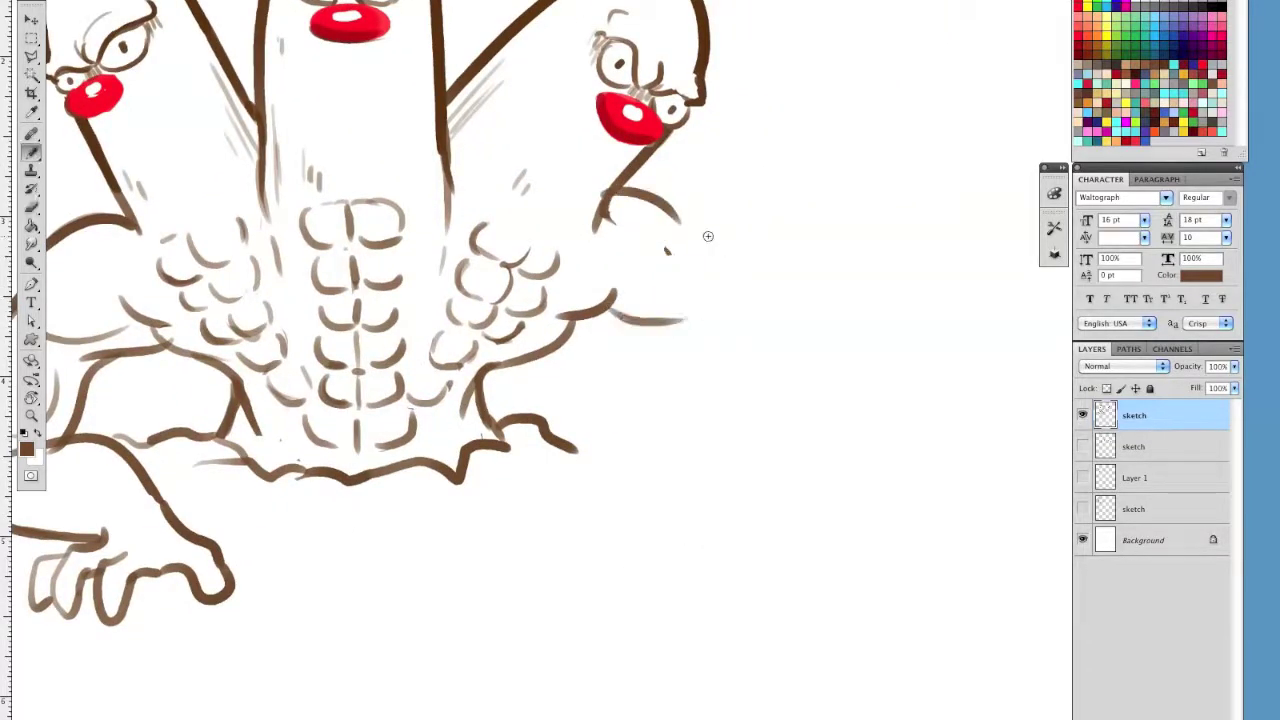
key("ctrl+z")
Draw the right arm's underside and inner elbow, and extend the shoulder into a long upper edge ending in a small bump
left_click_drag(612, 307, 669, 332)
key("e")
key("b")
mouse_move(674, 254)
left_mouse_down()
mouse_move(662, 248)
mouse_move(759, 325)
left_mouse_up()
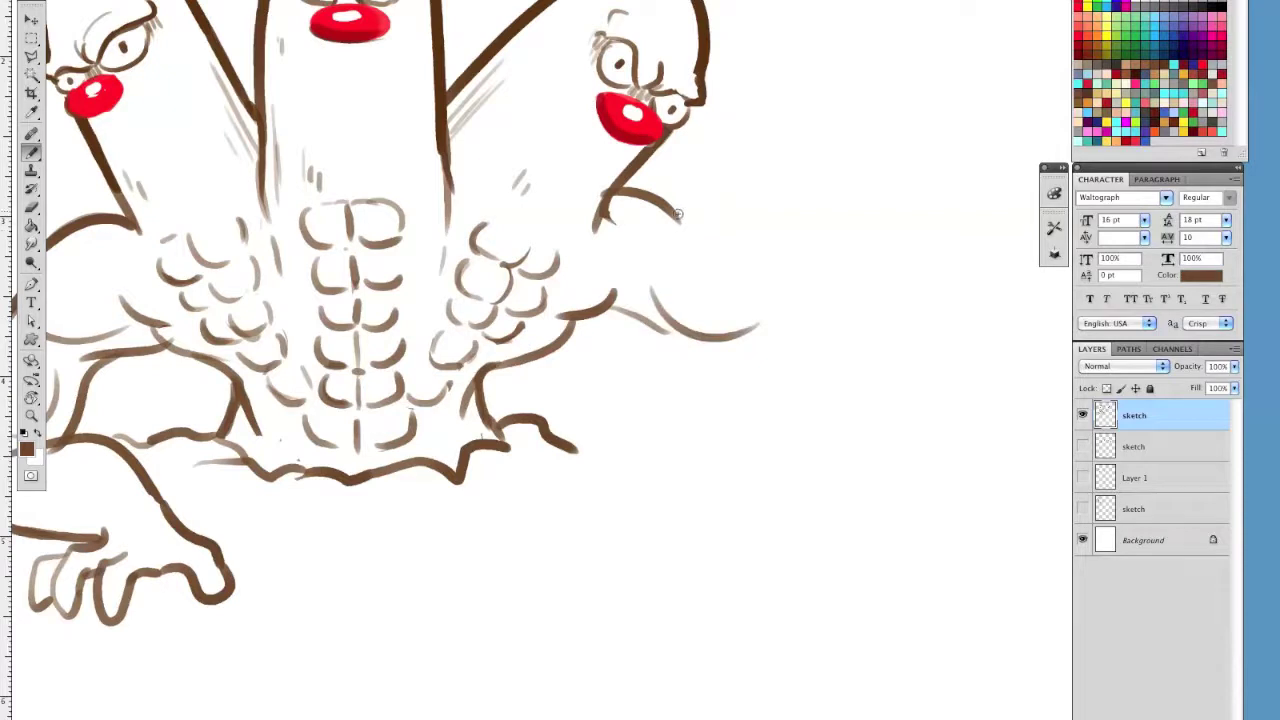
mouse_move(678, 213)
left_mouse_down()
mouse_move(821, 297)
mouse_move(853, 289)
left_mouse_up()
left_click_drag(757, 328, 798, 448)
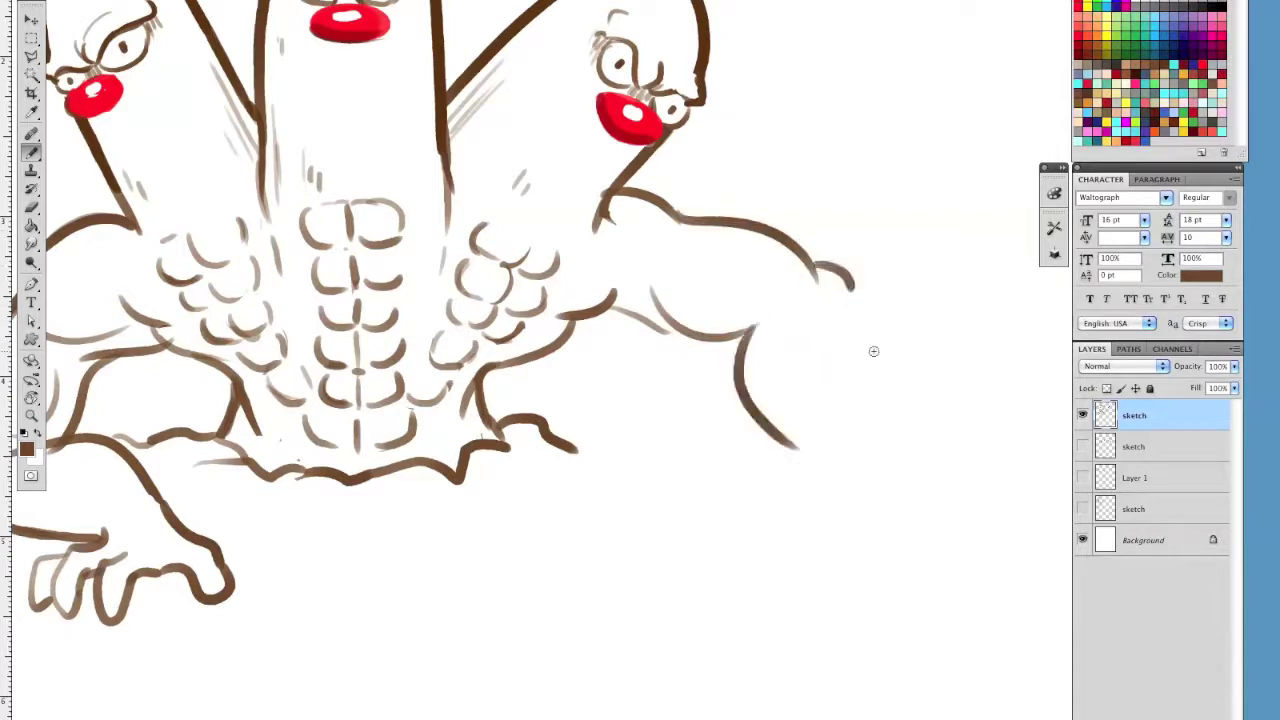
Draw the right forearm's outer edge, start the hand below the inner wrist, and clean up the wrist corner
left_click_drag(852, 288, 833, 472)
mouse_move(773, 436)
left_mouse_down()
mouse_move(740, 492)
mouse_move(752, 503)
left_mouse_up()
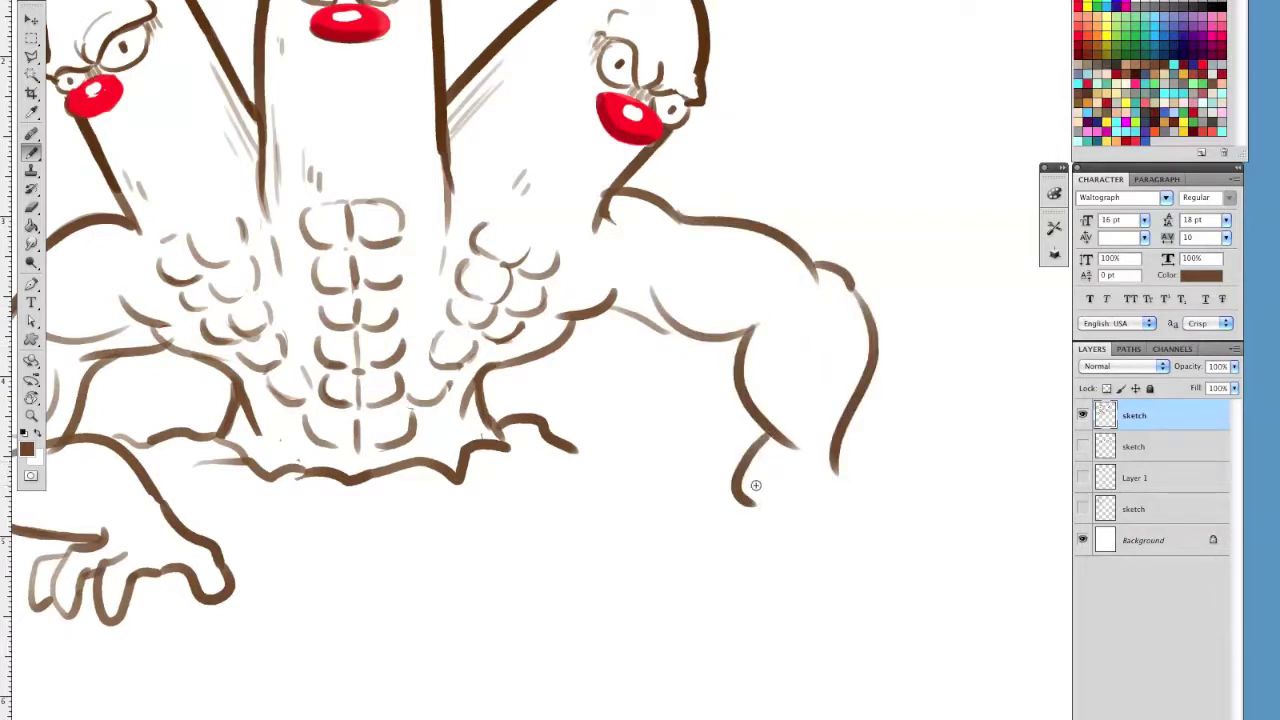
key("e")
left_click_drag(753, 434, 740, 470)
key("b")
mouse_move(770, 440)
left_mouse_down()
mouse_move(736, 480)
mouse_move(776, 421)
mouse_move(796, 448)
left_mouse_up()
key("e")
key("b")
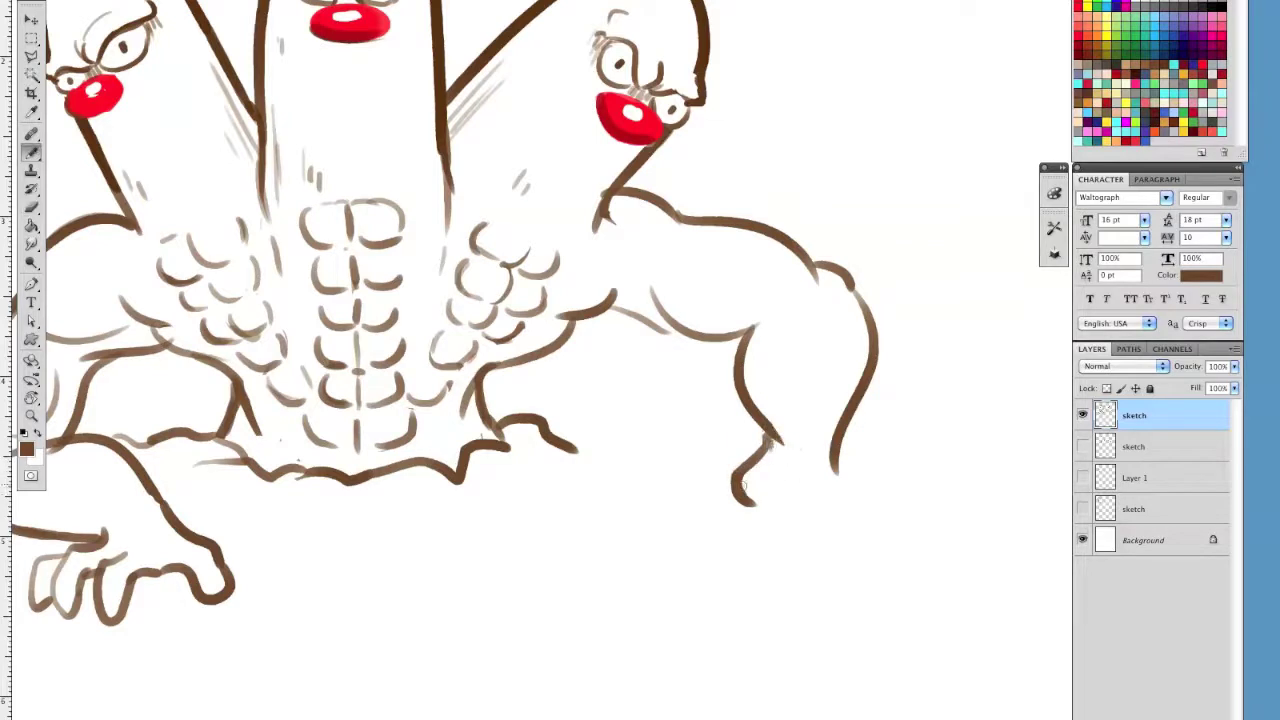
Draw the right hand's wavy lower edge with a short thumb mark, undo the last stroke, and redraw the edge
mouse_move(743, 486)
left_mouse_down()
mouse_move(759, 518)
mouse_move(830, 538)
left_mouse_up()
key("e")
key("b")
key("e")
key("b")
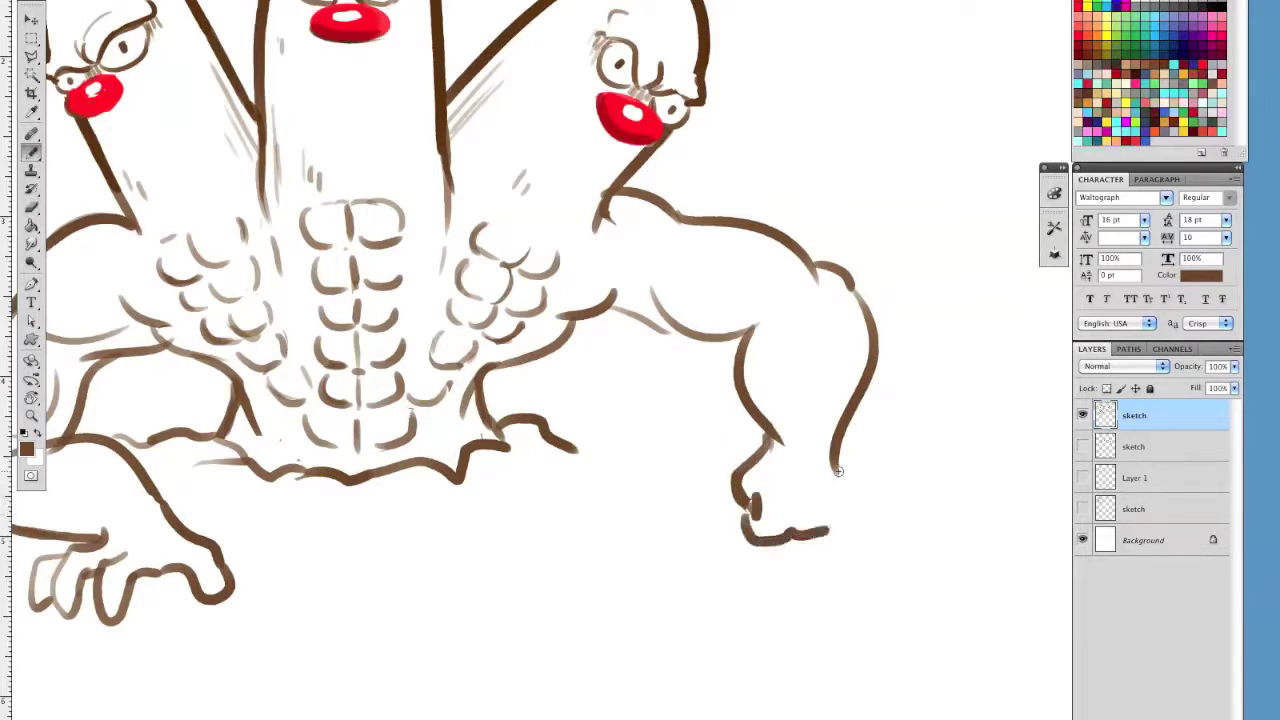
key("ctrl+z")
mouse_move(745, 505)
left_mouse_down()
mouse_move(761, 540)
mouse_move(822, 543)
left_mouse_up()
Extend the right forearm's outer edge toward the hand and erase the rough lines at the outer knuckles
left_click_drag(836, 472, 843, 513)
key("e")
mouse_move(808, 537)
left_mouse_down()
mouse_move(855, 530)
mouse_move(840, 471)
mouse_move(843, 513)
left_mouse_up()
key("b")
key("e")
key("b")
Redraw the outer edge of the right hand and join it to the hand's lower edge
mouse_move(837, 467)
left_mouse_down()
mouse_move(856, 526)
mouse_move(799, 532)
mouse_move(857, 544)
mouse_move(789, 536)
mouse_move(860, 538)
left_mouse_up()
key("e")
key("b")
key("e")
key("b")
left_click_drag(828, 540, 859, 529)
left_click_drag(832, 456, 830, 512)
Extend the jagged edge past the right hip as a thin line reaching the right arm
mouse_move(611, 595)
left_mouse_down()
mouse_move(900, 603)
mouse_move(834, 631)
left_mouse_up()
left_click_drag(782, 473, 960, 482)
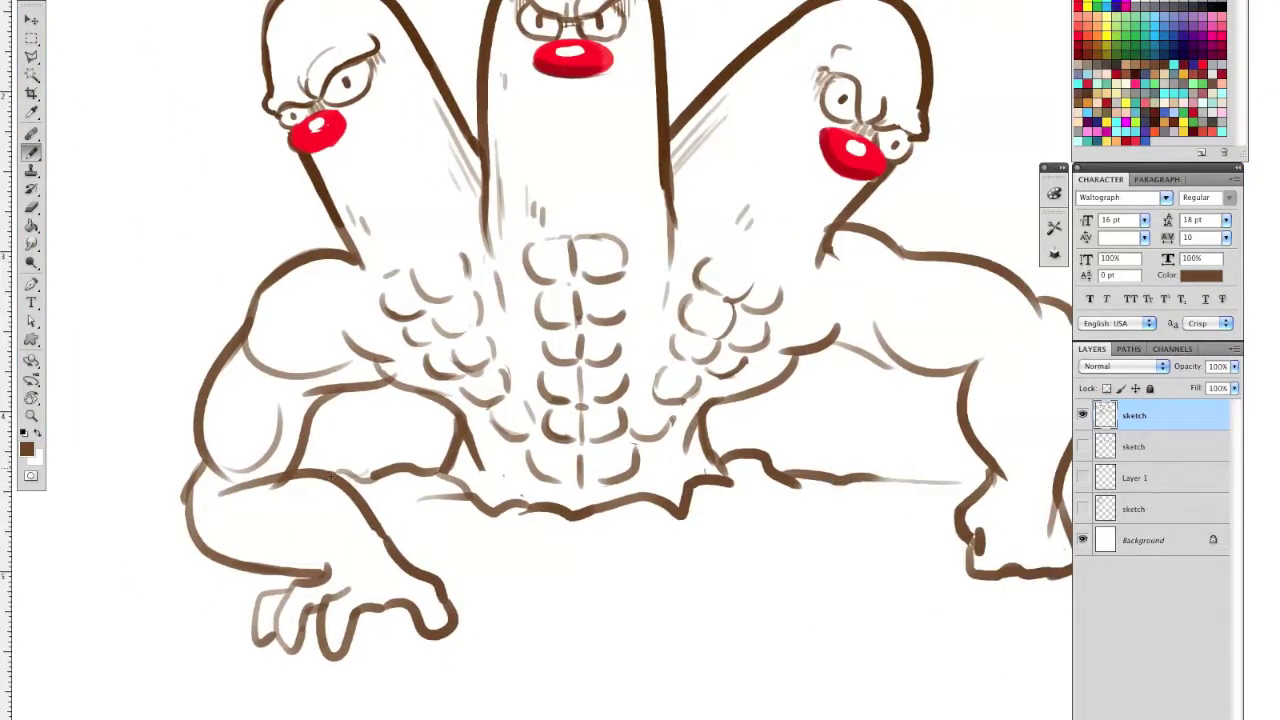
scroll(338, 475, "down", 3)
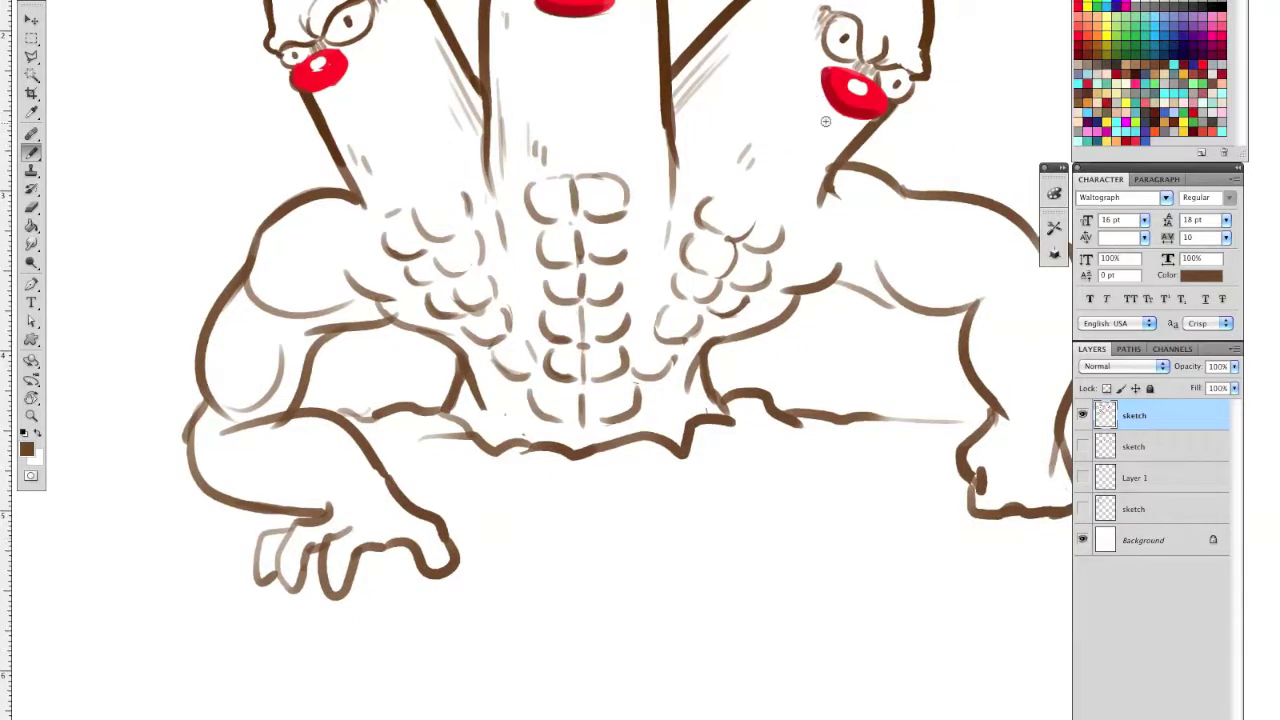
Sample the red of a nose, paint small red noses on the left hand's fingertips and thumb, and resample the outline brown
left_click(870, 100, "alt")
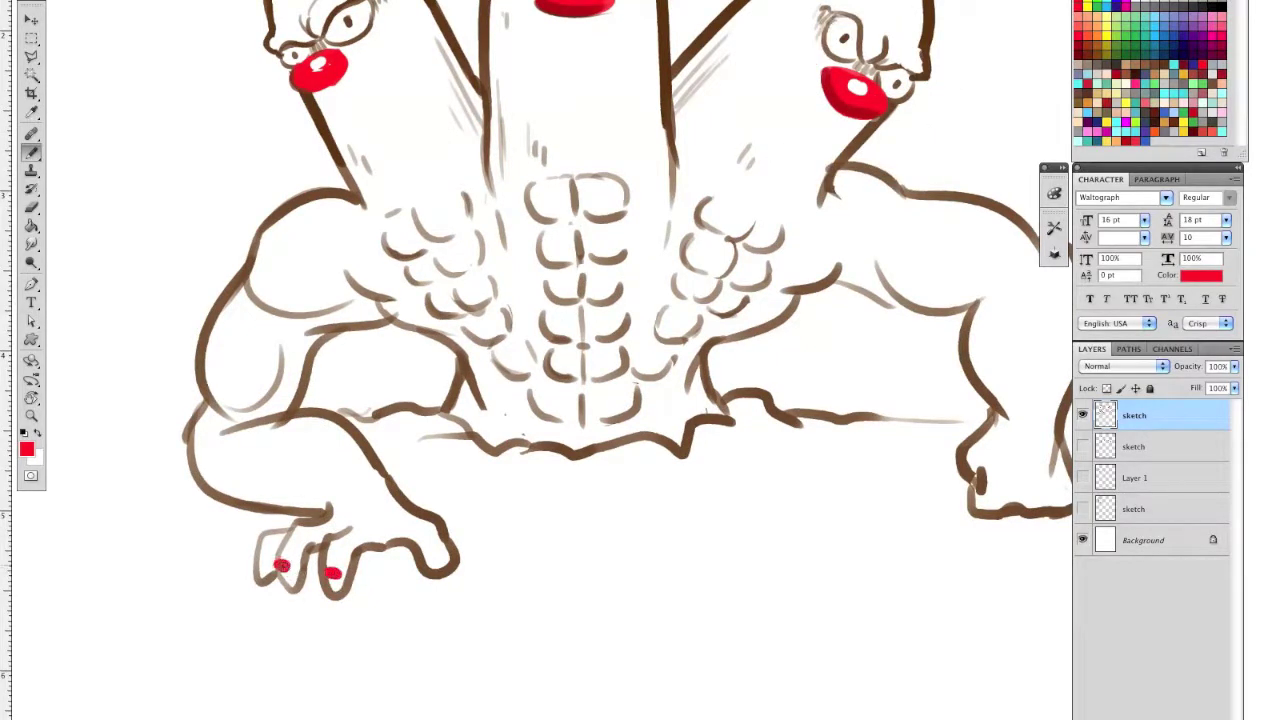
left_click(258, 564)
key("a")
key("i")
left_click(856, 141)
key("a")
Erase and redraw the left hand's fingertip outlines around the small red noses
key("e")
left_click_drag(264, 573, 290, 589)
key("b")
key("e")
key("b")
key("e")
key("b")
key("e")
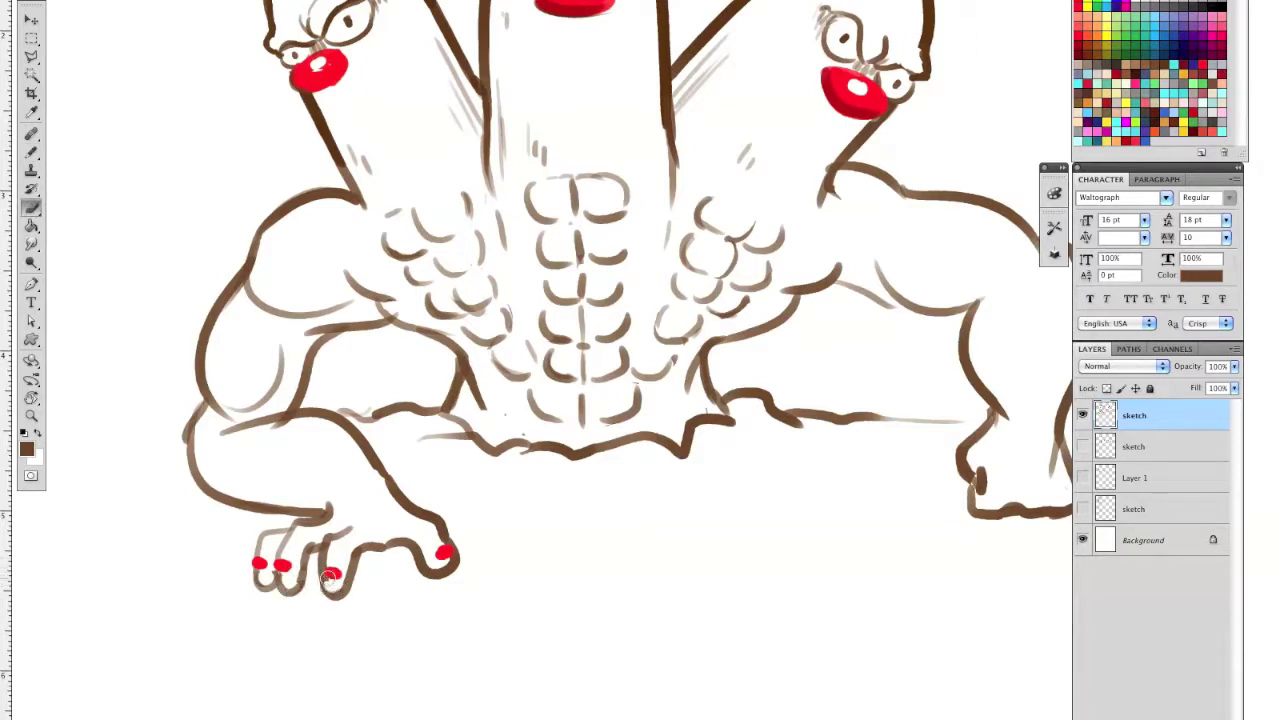
key("a")
key("b")
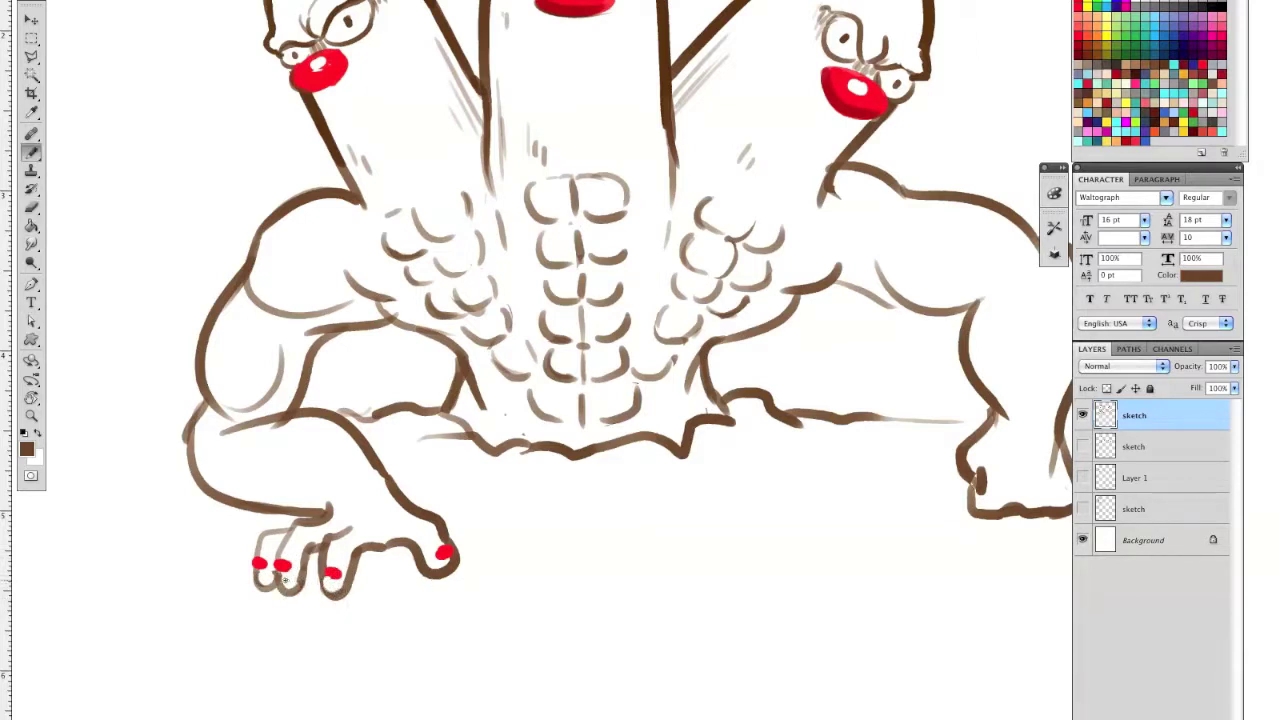
Draw a pair of small brown dots under each red nose on the left hand's fingers and thumb
key("e")
key("b")
key("e")
key("b")
key("e")
key("b")
key("e")
key("b")
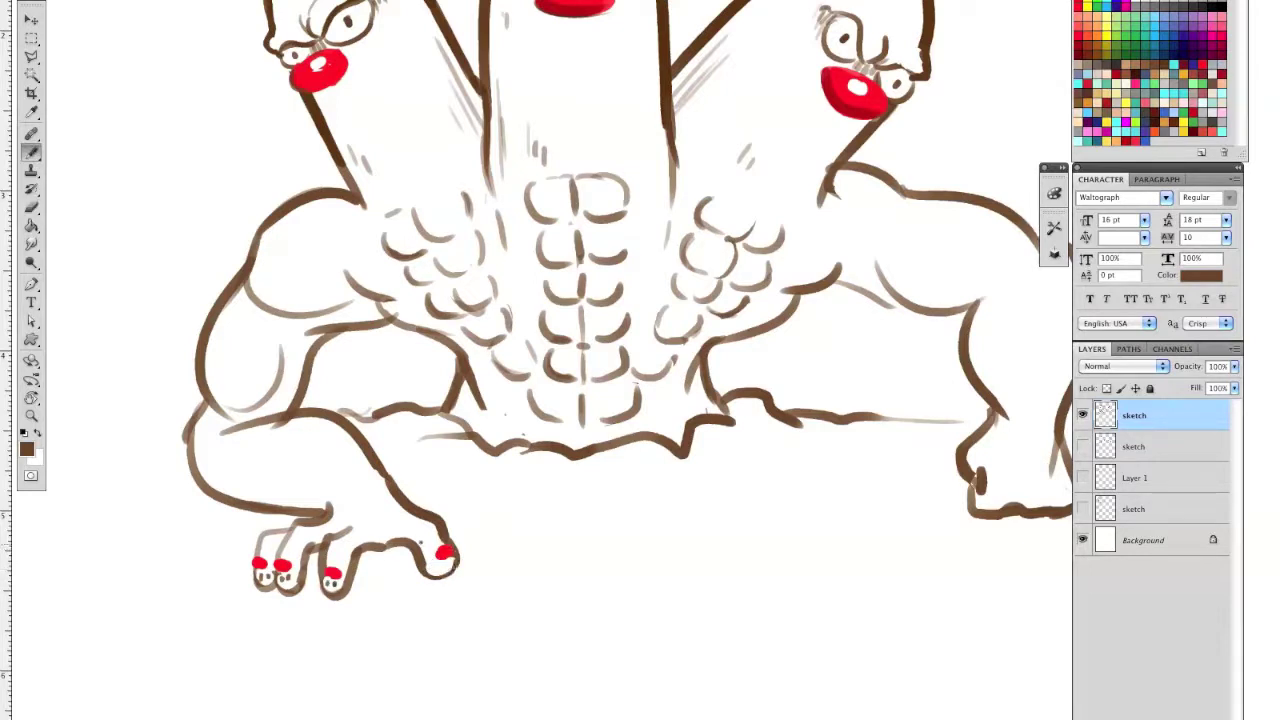
key("e")
key("b")
Darken the outline of the left hand's outer finger and add white highlights to the small red noses
left_click_drag(296, 526, 278, 556)
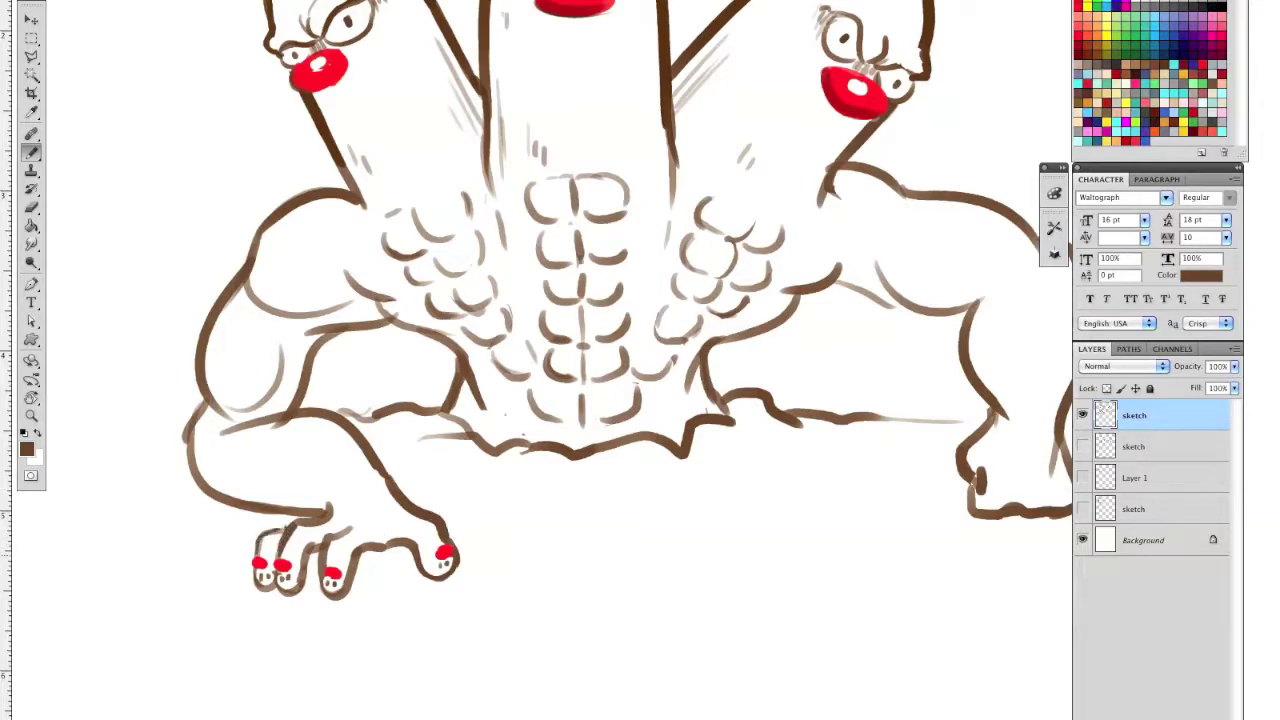
key("e")
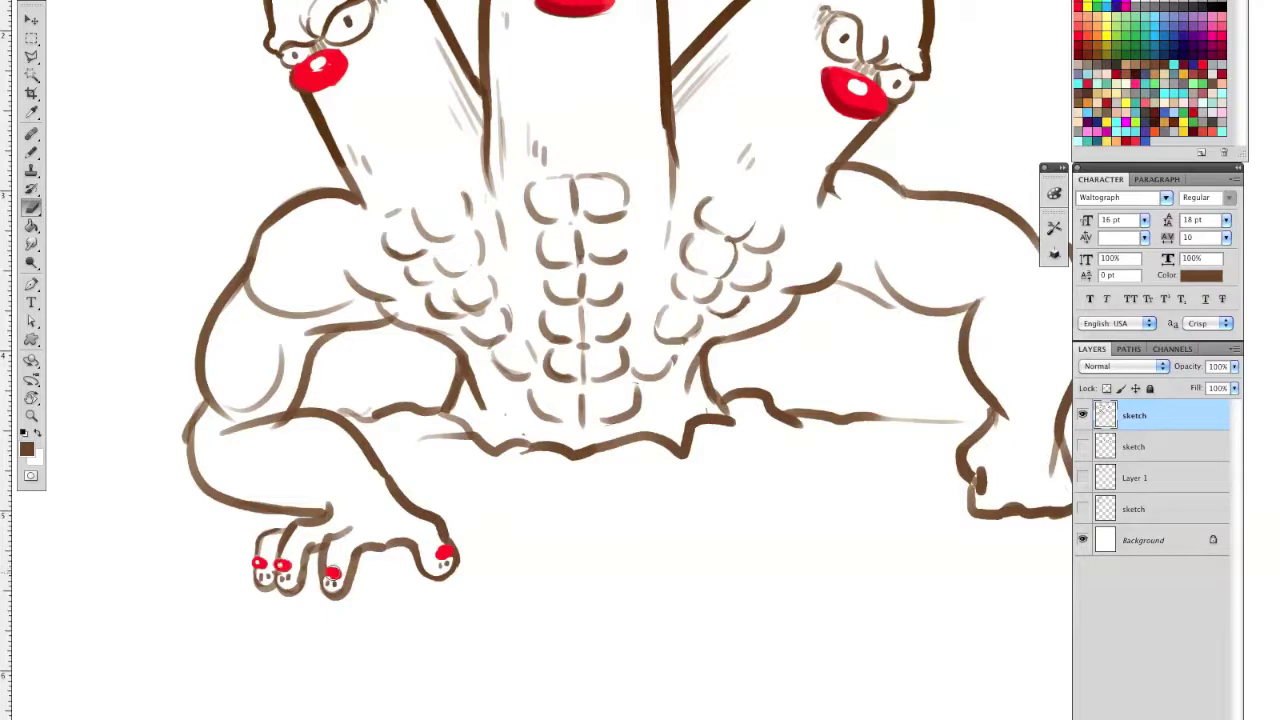
left_click(331, 573)
key("b")
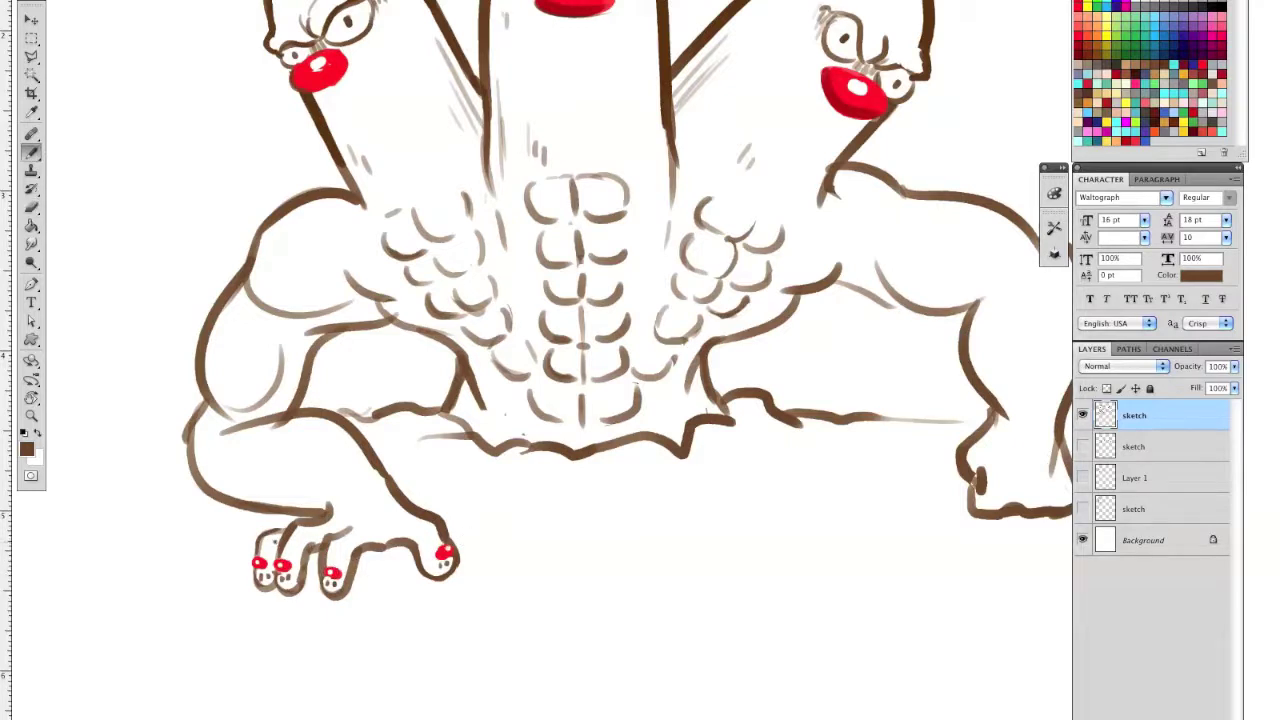
Draw a curved muscle line on the left forearm, then erase and redraw the forearm's upper edge
left_click_drag(259, 449, 326, 467)
key("e")
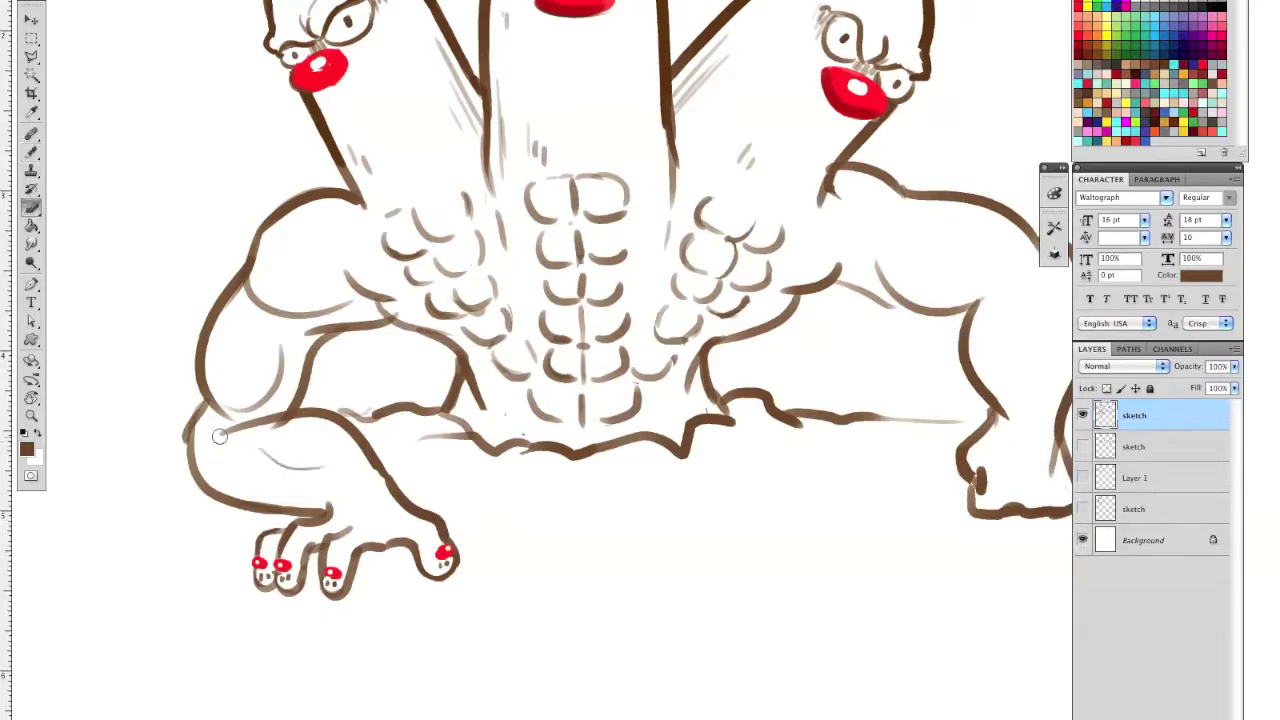
left_click_drag(220, 436, 284, 420)
key("b")
key("a")
key("ctrl+z")
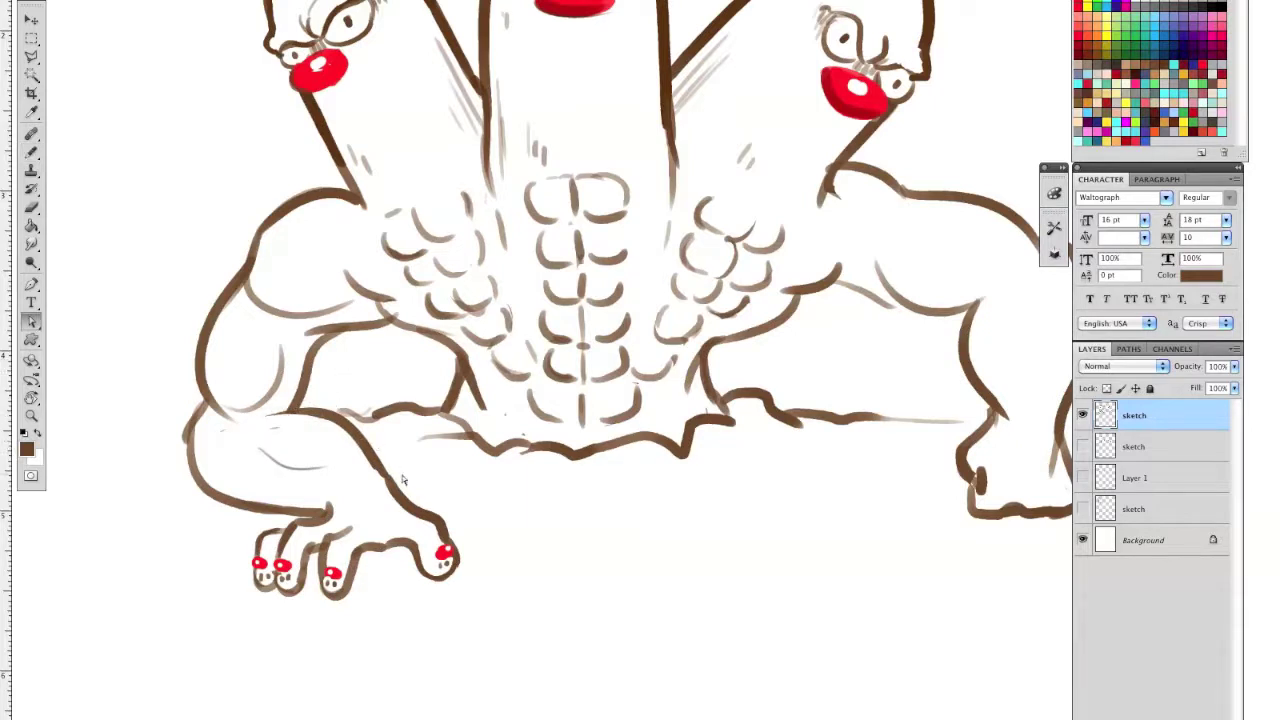
key("b")
left_click_drag(247, 422, 364, 433)
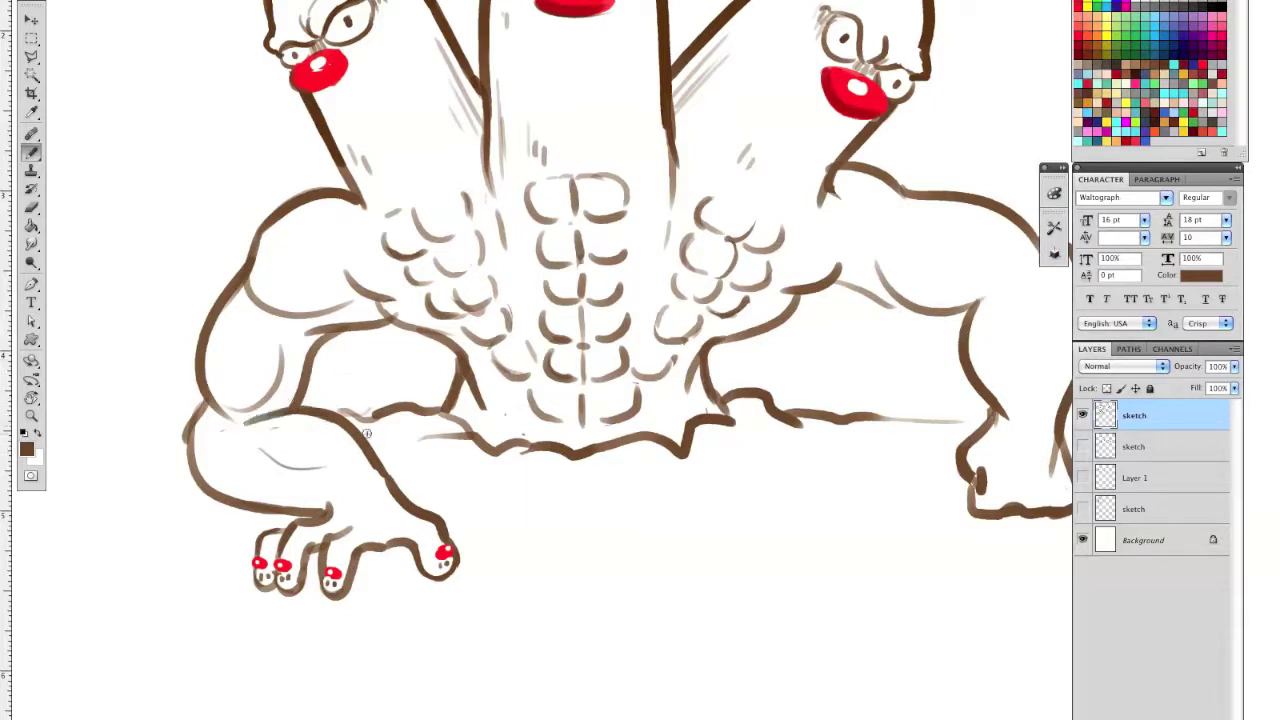
Erase the left forearm's outer edge below the elbow and redraw it toward the wrist, undoing the strokes that miss
key("e")
mouse_move(202, 409)
left_mouse_down()
mouse_move(188, 432)
mouse_move(208, 488)
left_mouse_up()
key("b")
key("e")
key("b")
left_click_drag(190, 434, 246, 498)
key("ctrl+z")
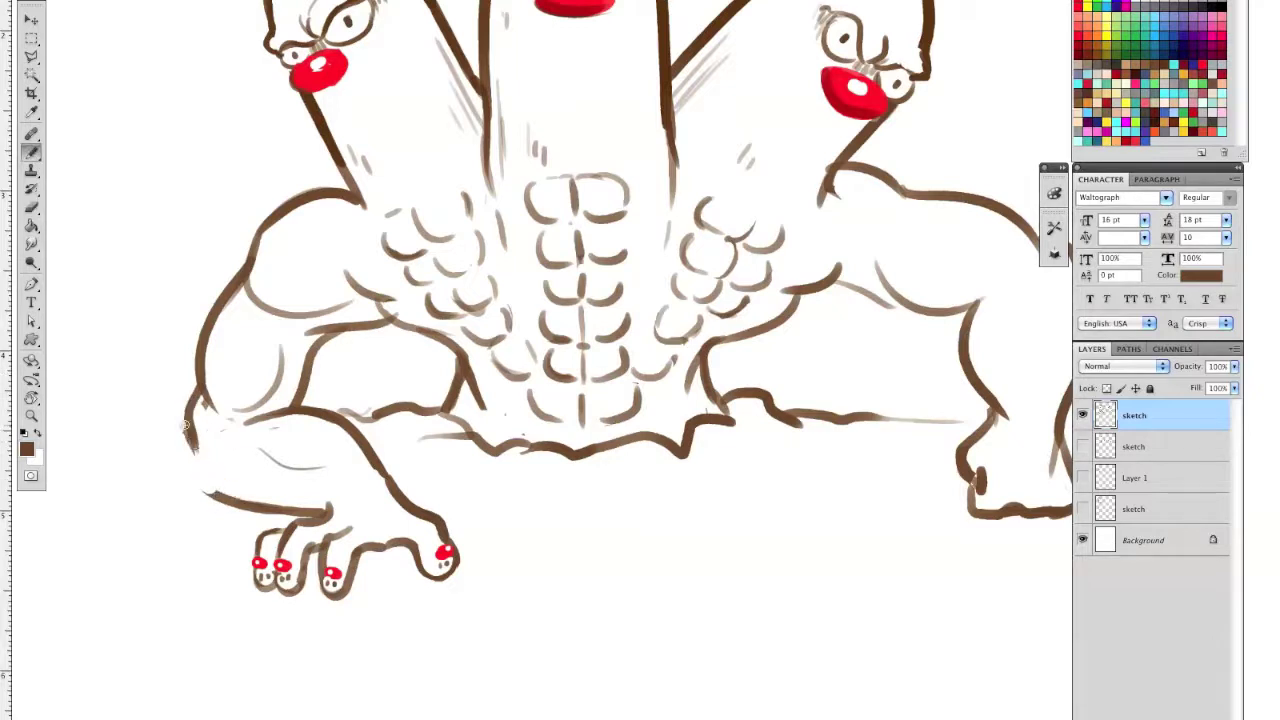
left_click_drag(188, 434, 268, 515)
key("ctrl+z")
left_click_drag(190, 436, 268, 511)
Thicken the outer edge of the left elbow and erase the rough inner side of the line
key("e")
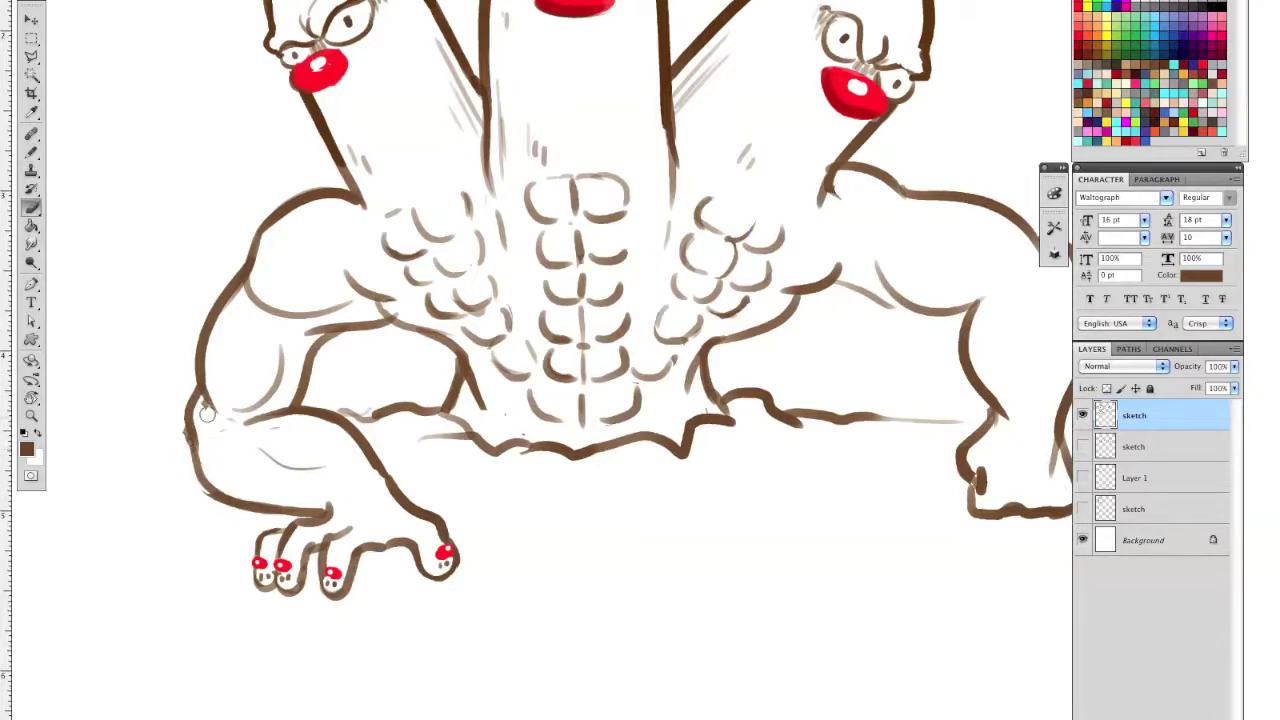
key("b")
left_click_drag(187, 424, 213, 486)
key("ctrl+z")
left_click_drag(209, 420, 203, 458)
key("e")
mouse_move(217, 411)
left_mouse_down()
mouse_move(211, 372)
mouse_move(223, 504)
left_mouse_up()
key("b")
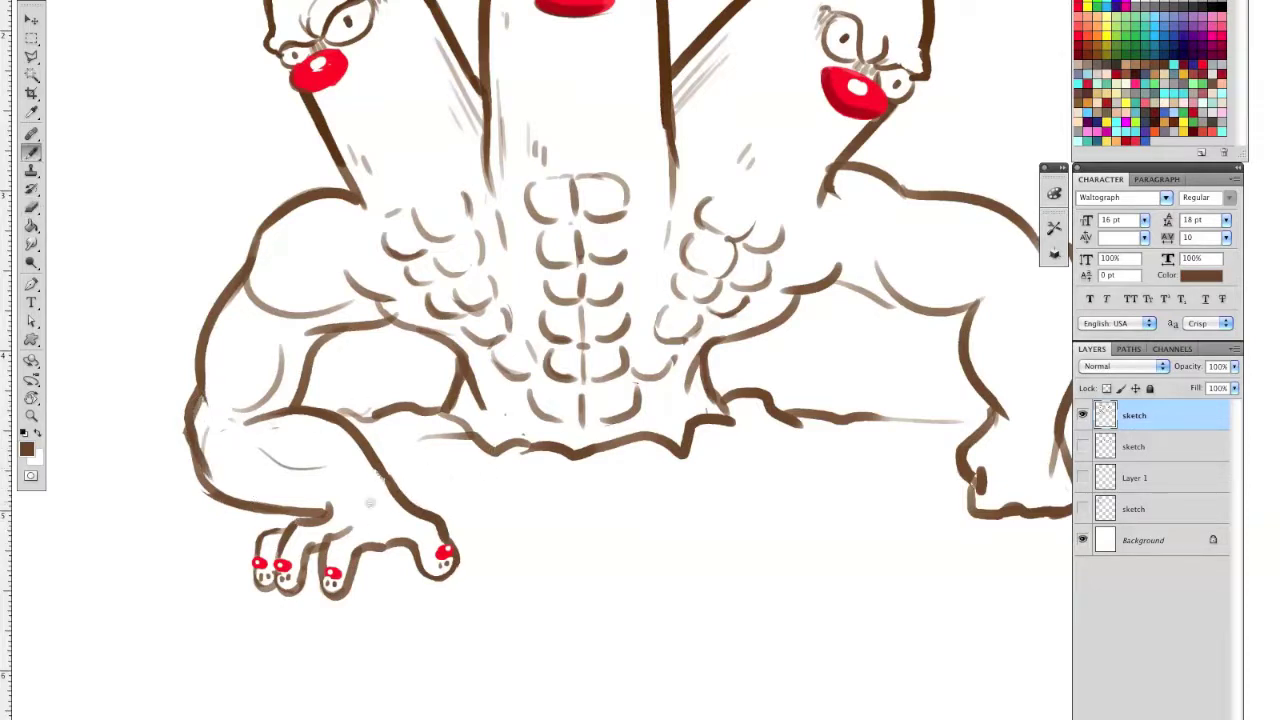
Add a short knuckle line on the back of the left hand and touch up the left elbow's edge
key("e")
key("b")
left_click_drag(701, 641, 554, 668)
key("e")
left_click_drag(201, 431, 196, 441)
key("b")
left_click_drag(567, 597, 612, 659)
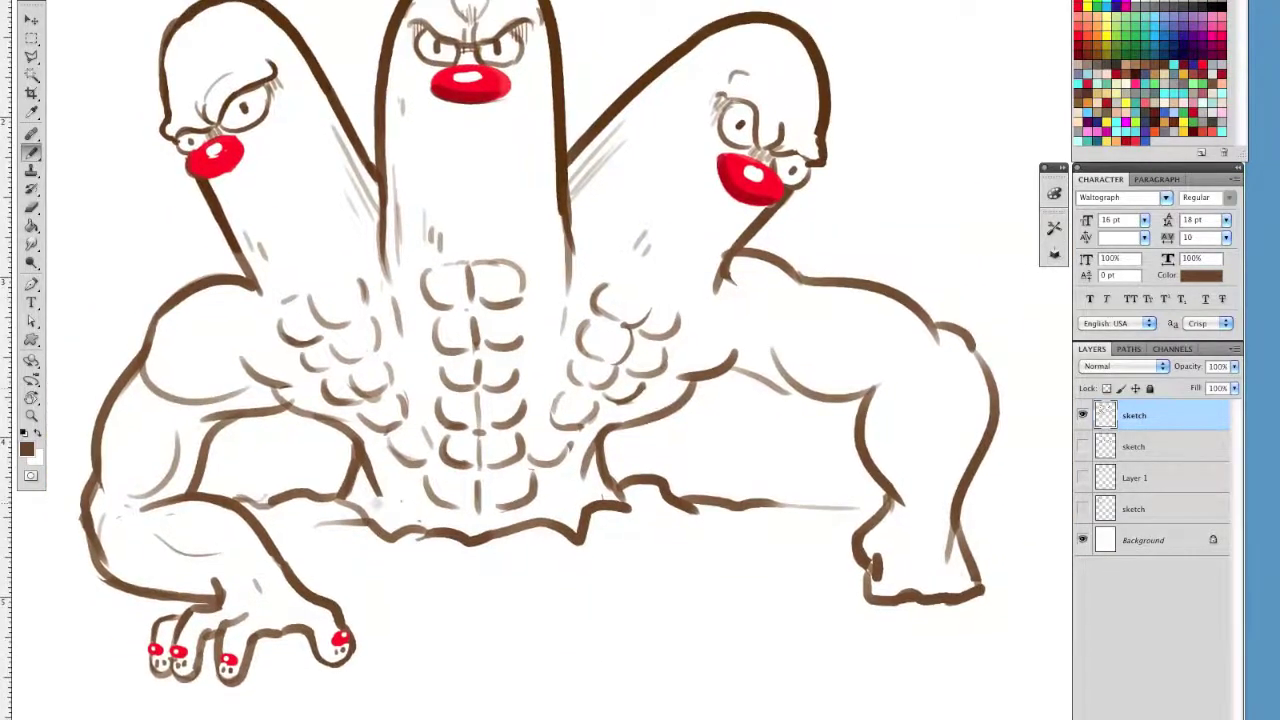
Erase the thin sketch lines under the right upper arm and draw a short curve at the base of the right shoulder
key("e")
key("b")
key("e")
key("b")
left_click_drag(812, 395, 555, 401)
key("e")
key("b")
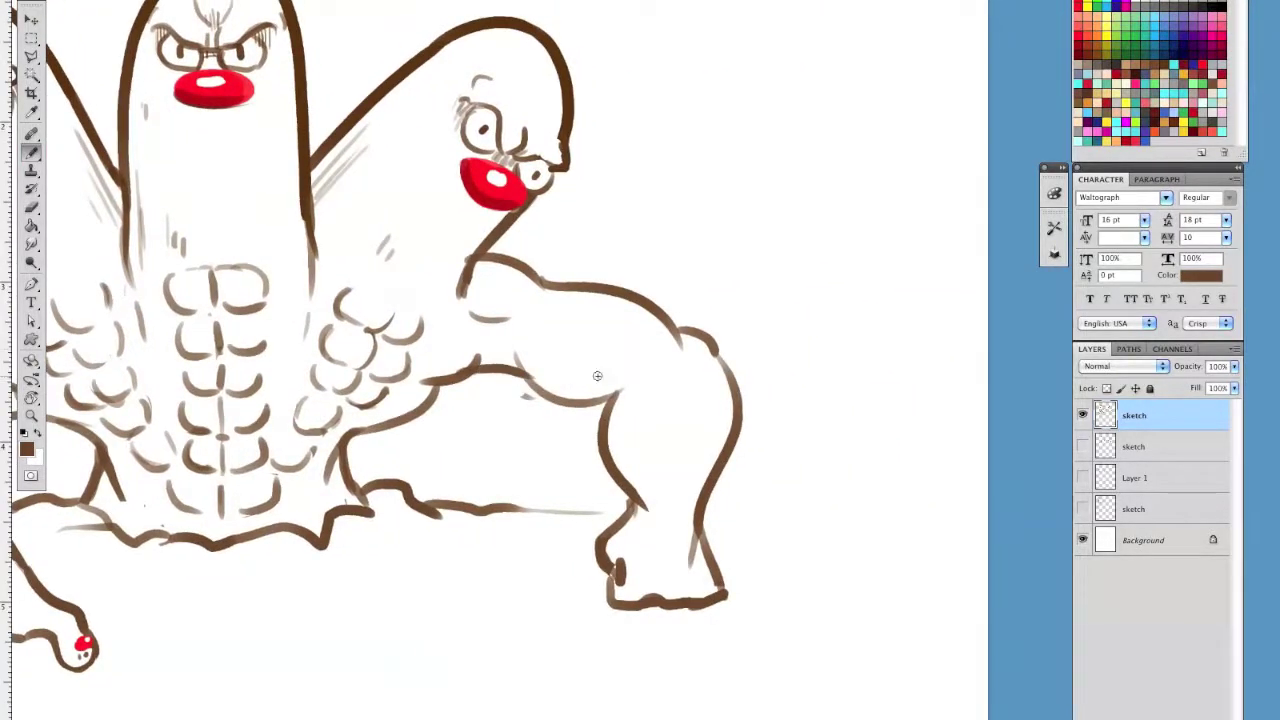
Undo the last stroke, redraw the right upper arm's underside and biceps curve, and erase the overlap where they meet
key("super+z")
left_click_drag(436, 382, 588, 392)
left_click_drag(522, 354, 594, 389)
key("e")
mouse_move(532, 357)
left_mouse_down()
mouse_move(592, 386)
mouse_move(568, 399)
left_mouse_up()
key("b")
Draw curved muscle lines inside the right shoulder and the right forearm
left_click_drag(596, 317, 650, 368)
left_click_drag(671, 396, 678, 493)
left_click_drag(717, 556, 880, 556)
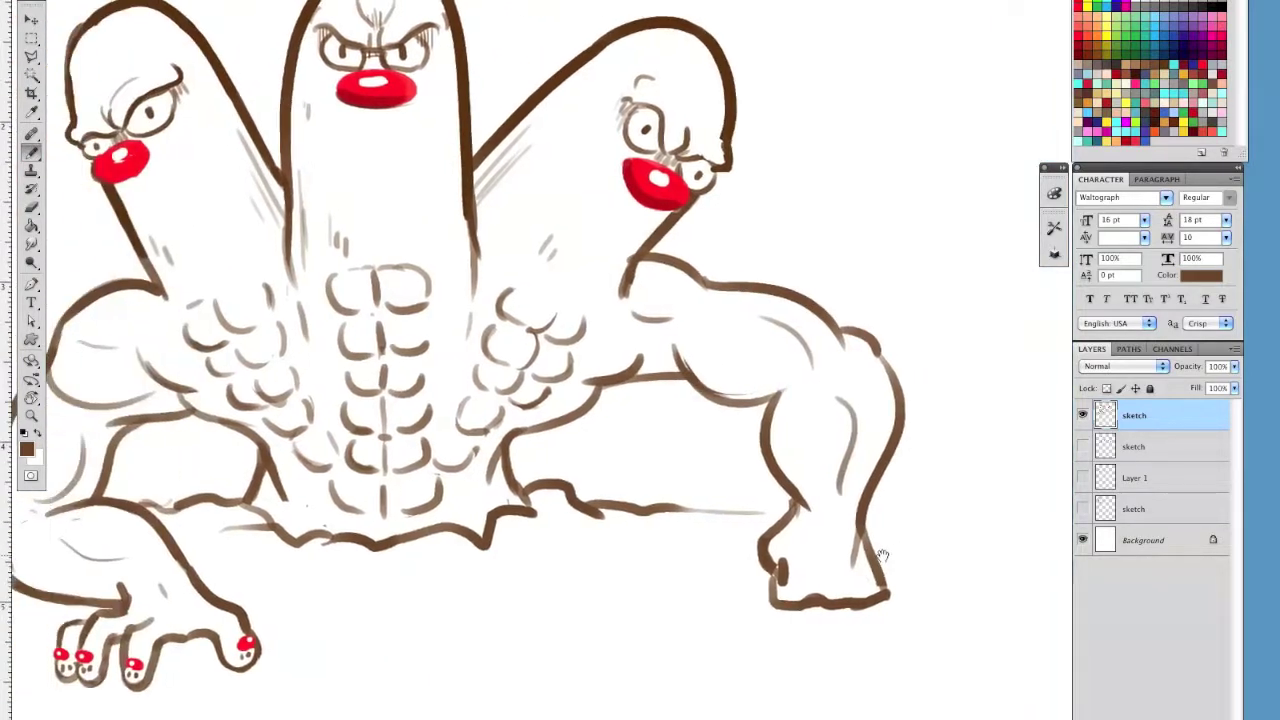
Draw the ground line from the right hip past the right arm and thin its outer end with the eraser
left_click_drag(578, 491, 984, 522)
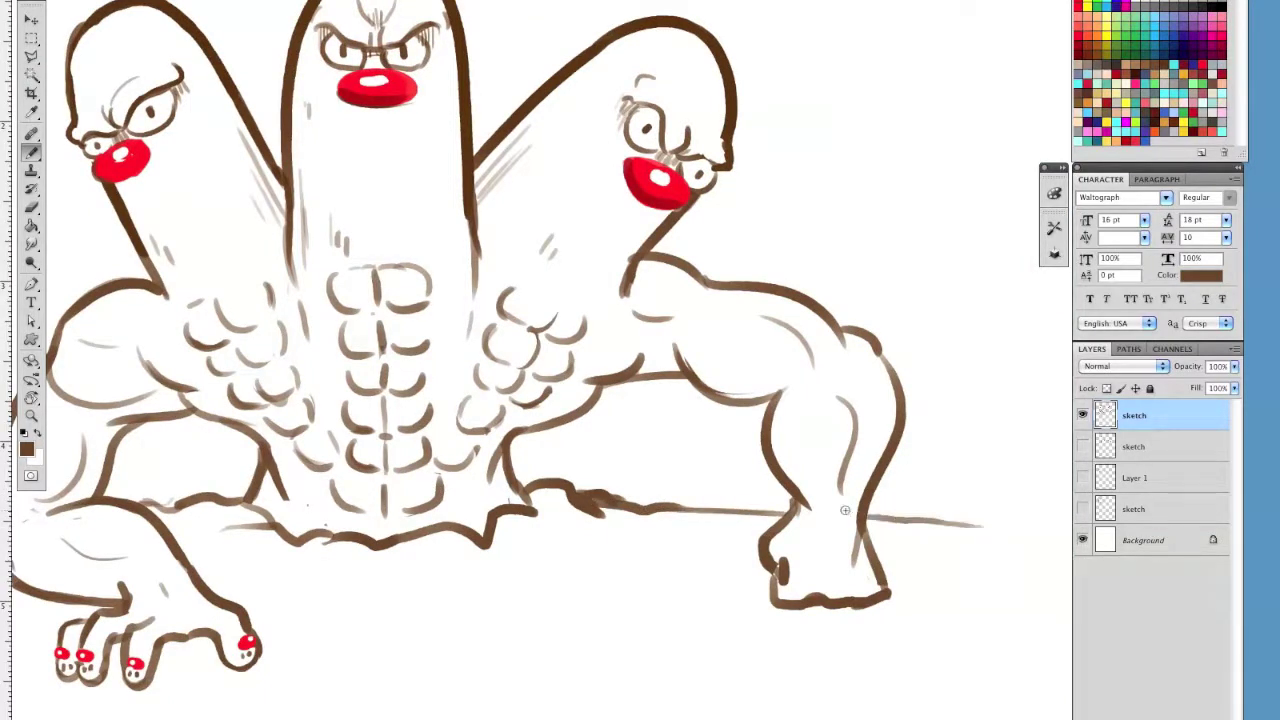
key("e")
left_click_drag(887, 516, 1018, 519)
key("b")
Paint a dark rock on the ground beside the left hip and draw an oval pebble in front of the torso
left_click_drag(526, 549, 841, 504)
mouse_move(522, 446)
left_mouse_down()
mouse_move(560, 443)
mouse_move(532, 450)
left_mouse_up()
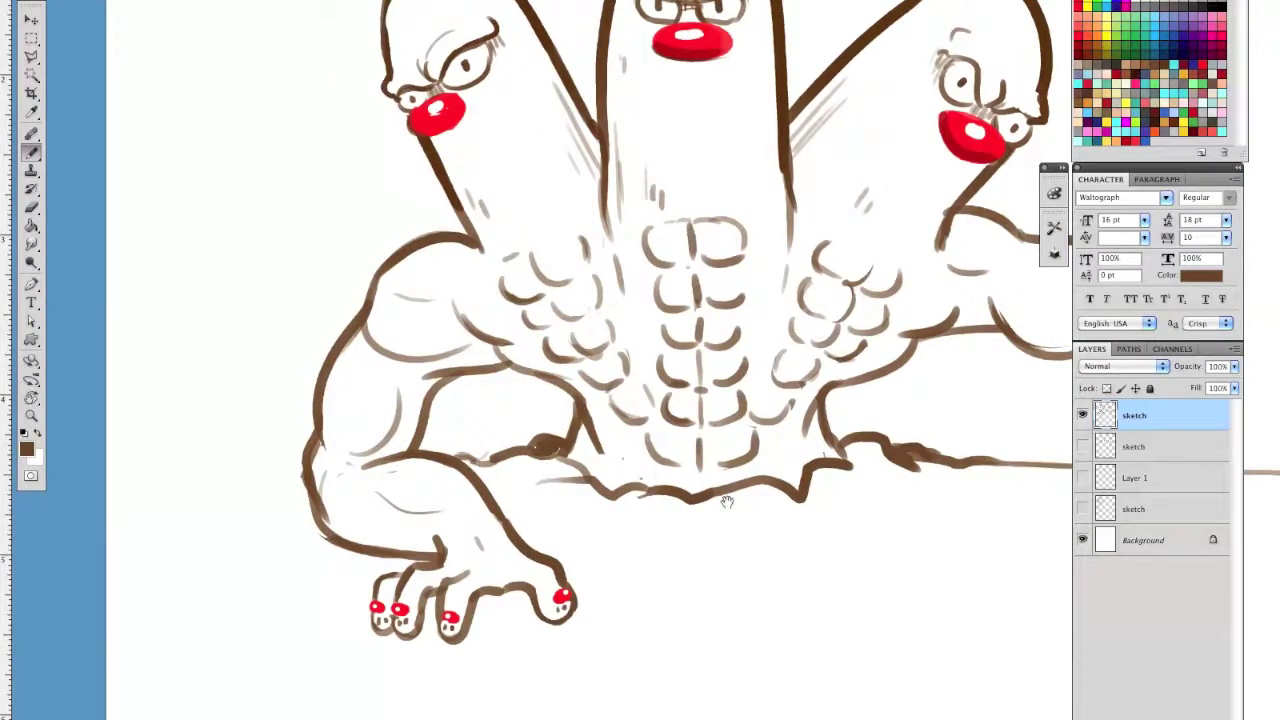
left_click_drag(897, 574, 721, 520)
mouse_move(668, 468)
left_mouse_down()
mouse_move(700, 468)
mouse_move(672, 461)
left_mouse_up()
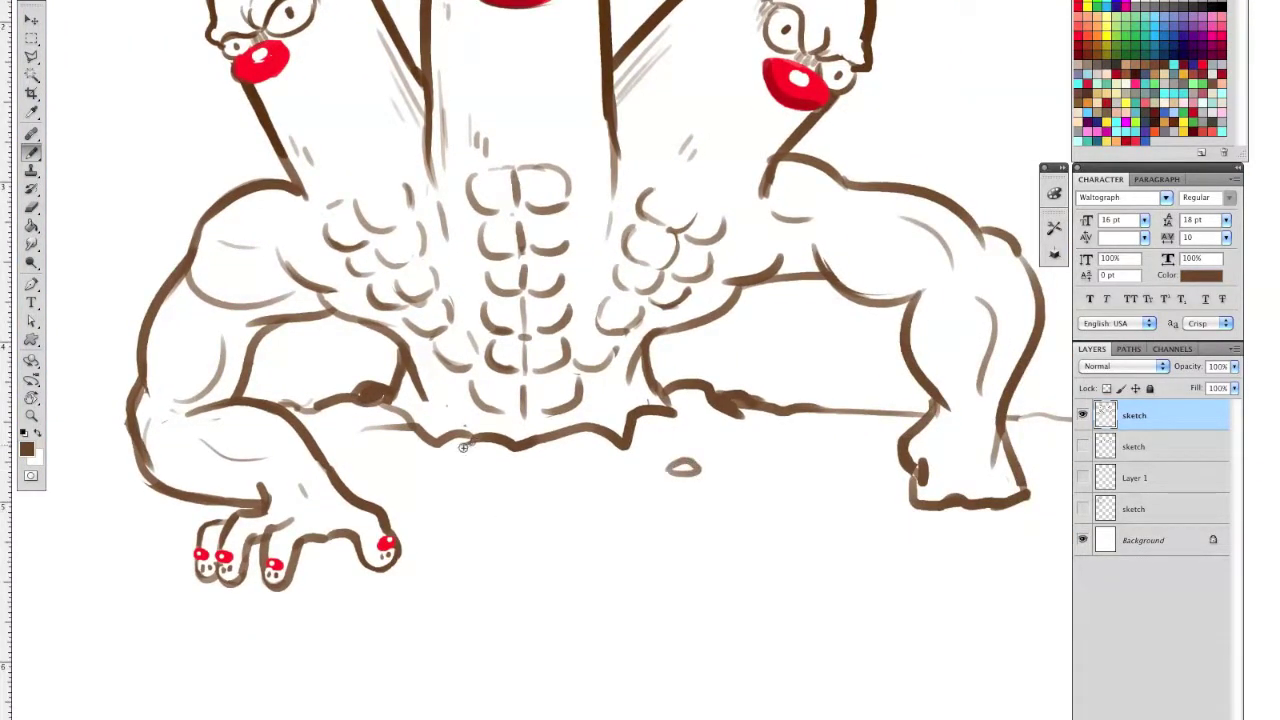
Draw cracks, short ground strokes and more small pebbles in front of the torso's jagged base
left_click_drag(463, 447, 392, 479)
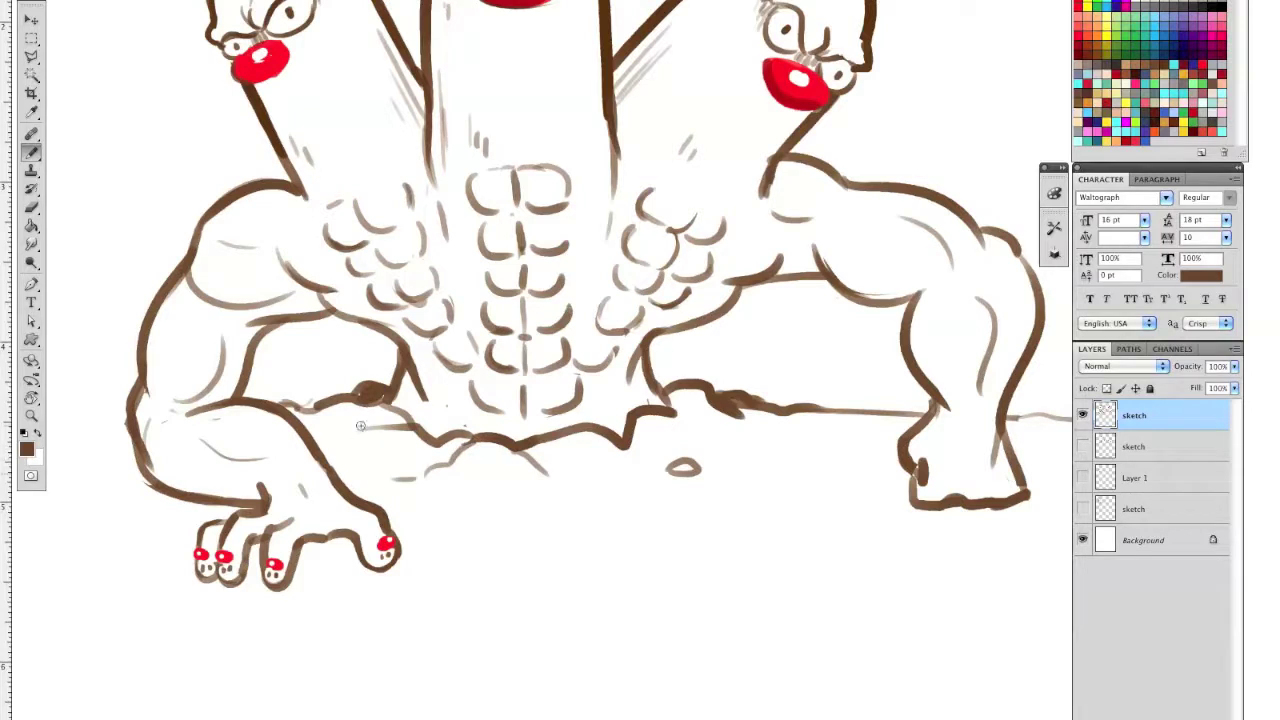
left_click_drag(362, 436, 328, 438)
left_click_drag(474, 511, 488, 514)
left_click_drag(619, 448, 650, 451)
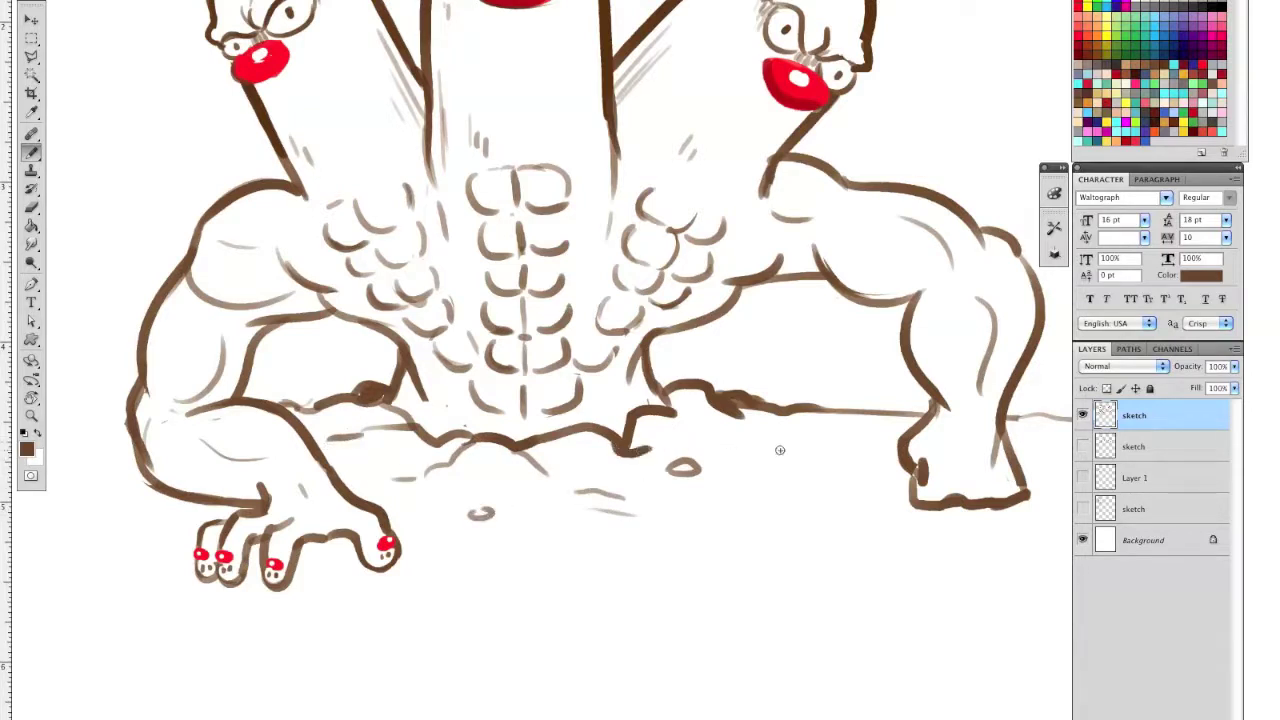
left_click_drag(797, 454, 776, 453)
left_click_drag(682, 424, 741, 436)
left_click_drag(760, 553, 774, 669)
left_click_drag(733, 622, 750, 619)
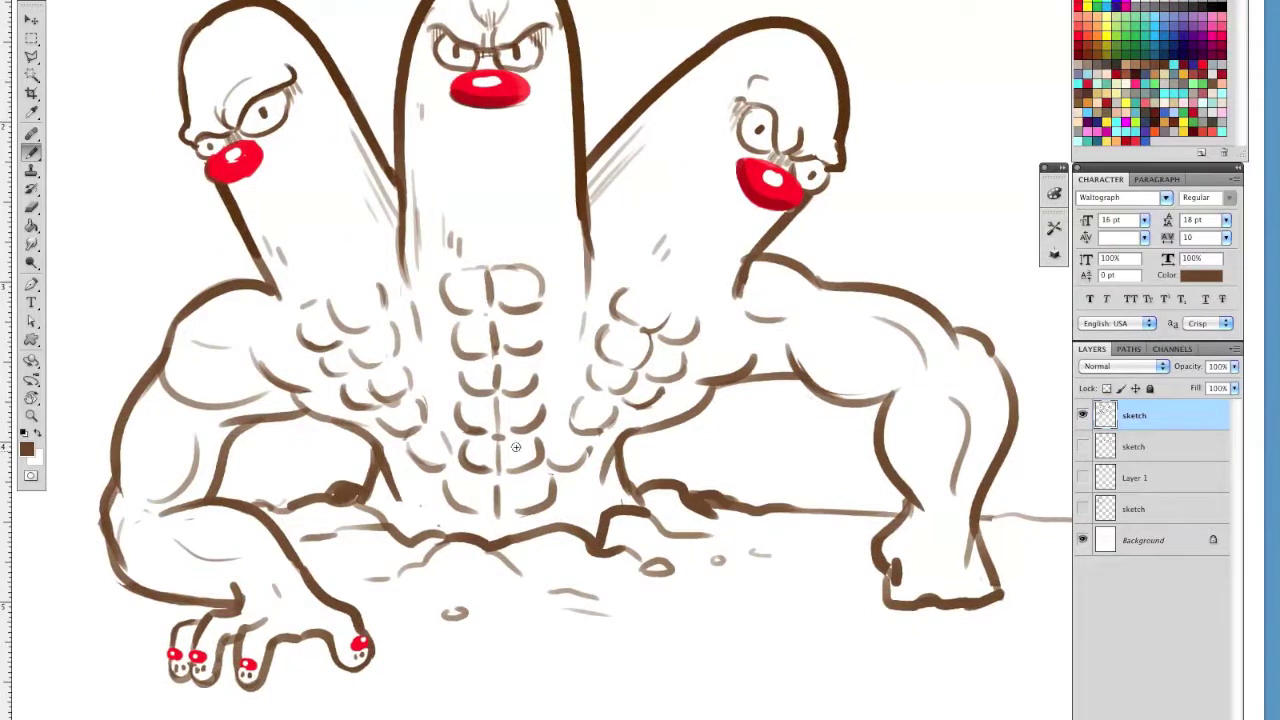
Erase and redraw the inner contours of the left abs column
key("e")
left_click_drag(410, 356, 409, 384)
key("b")
key("e")
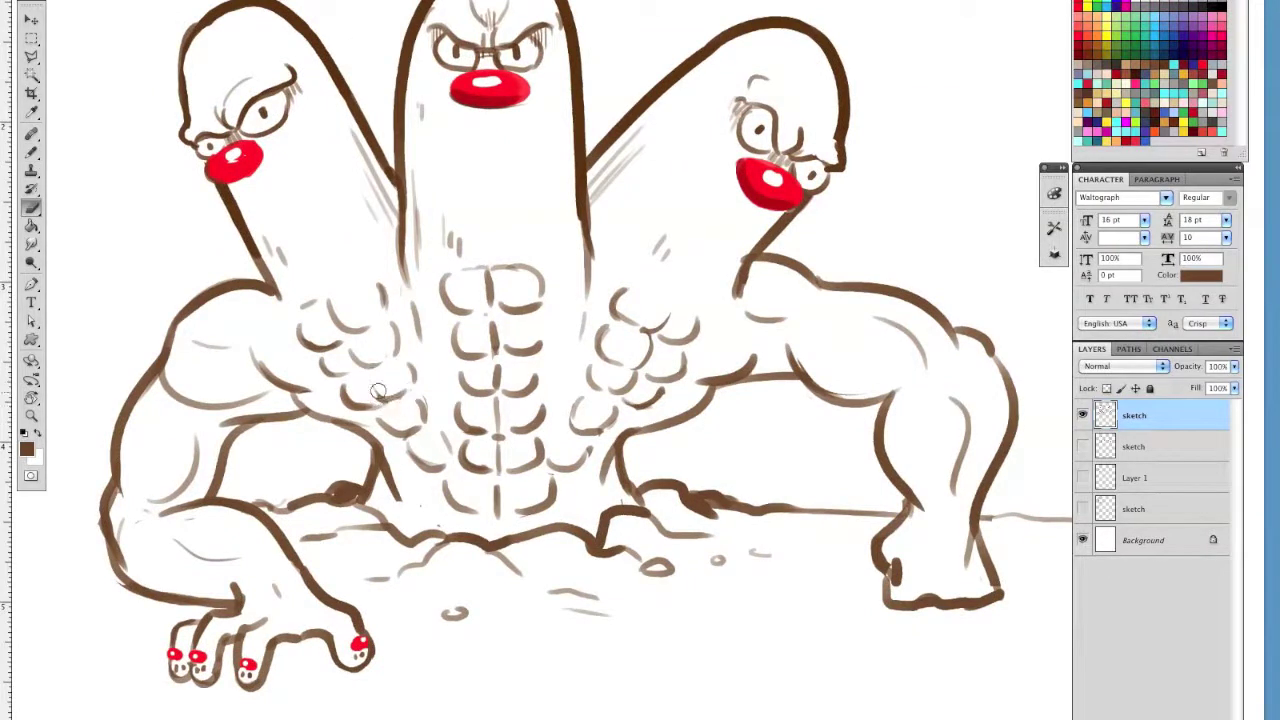
key("b")
Add anger marks to the left head's forehead and redraw the lower lid and cheek lines under its eye
left_click_drag(773, 525, 718, 585)
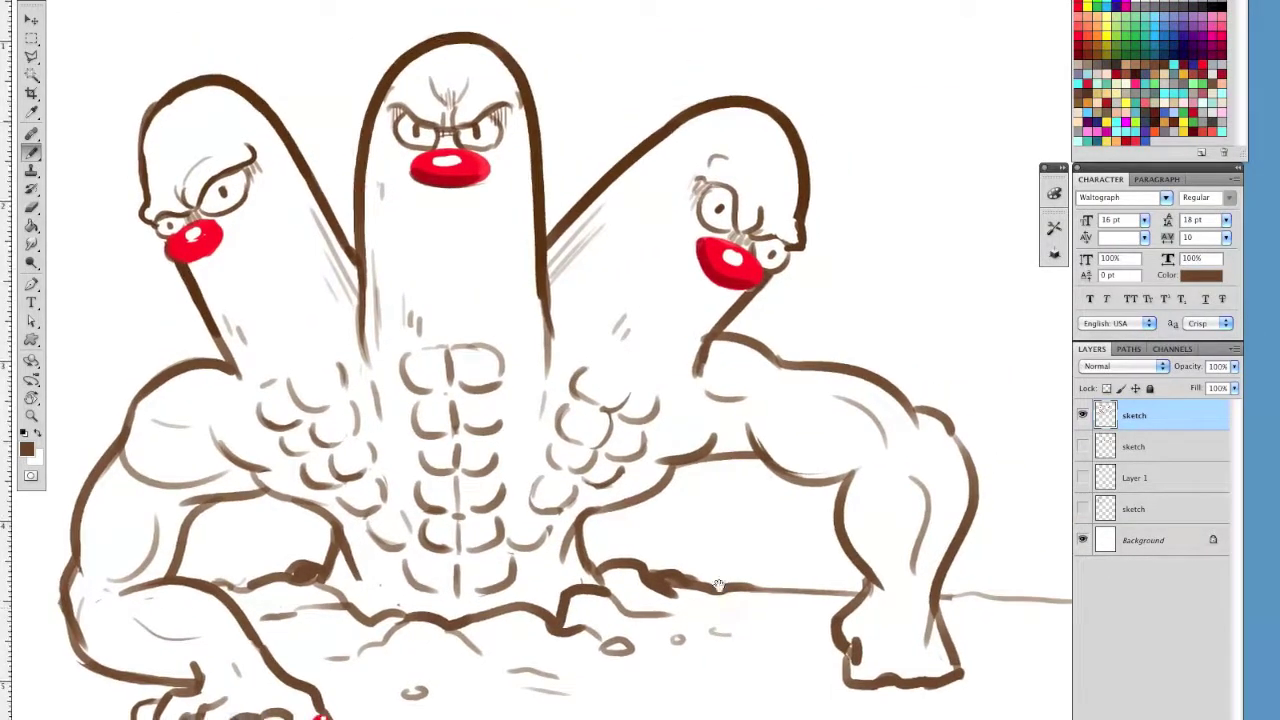
key("e")
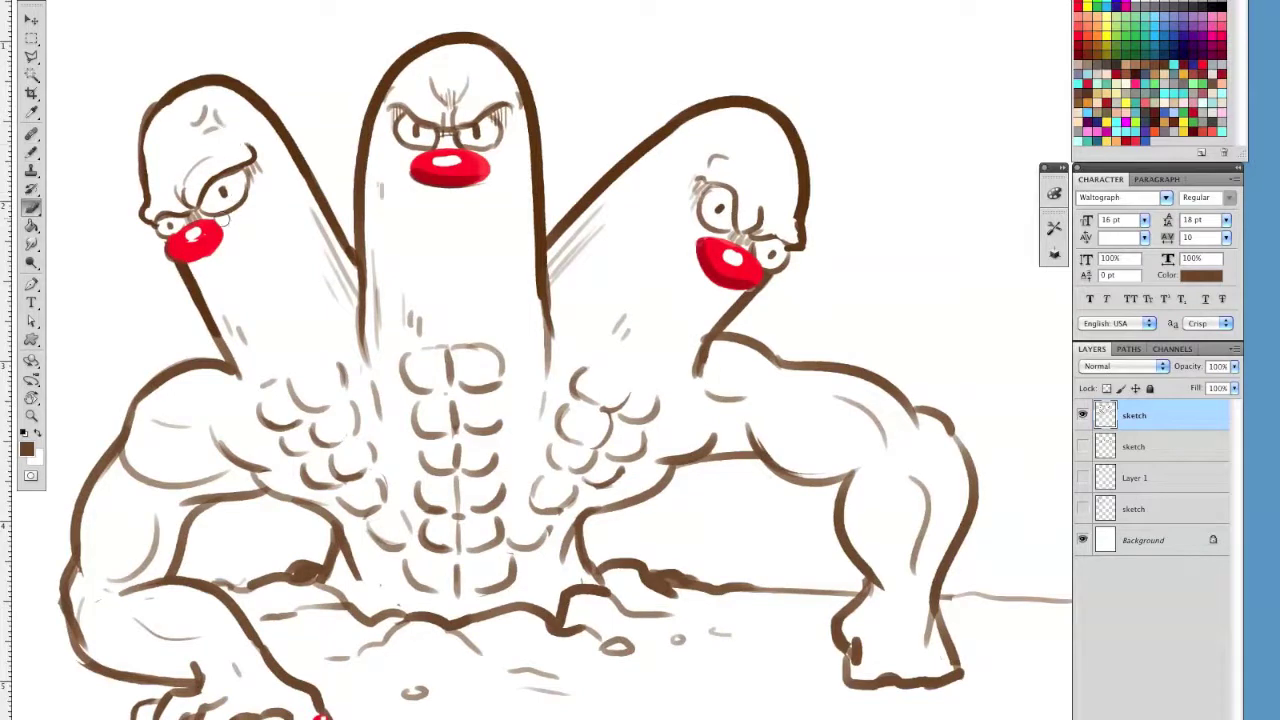
left_click_drag(221, 221, 246, 195)
key("b")
mouse_move(216, 215)
left_mouse_down()
mouse_move(262, 194)
mouse_move(265, 221)
left_mouse_up()
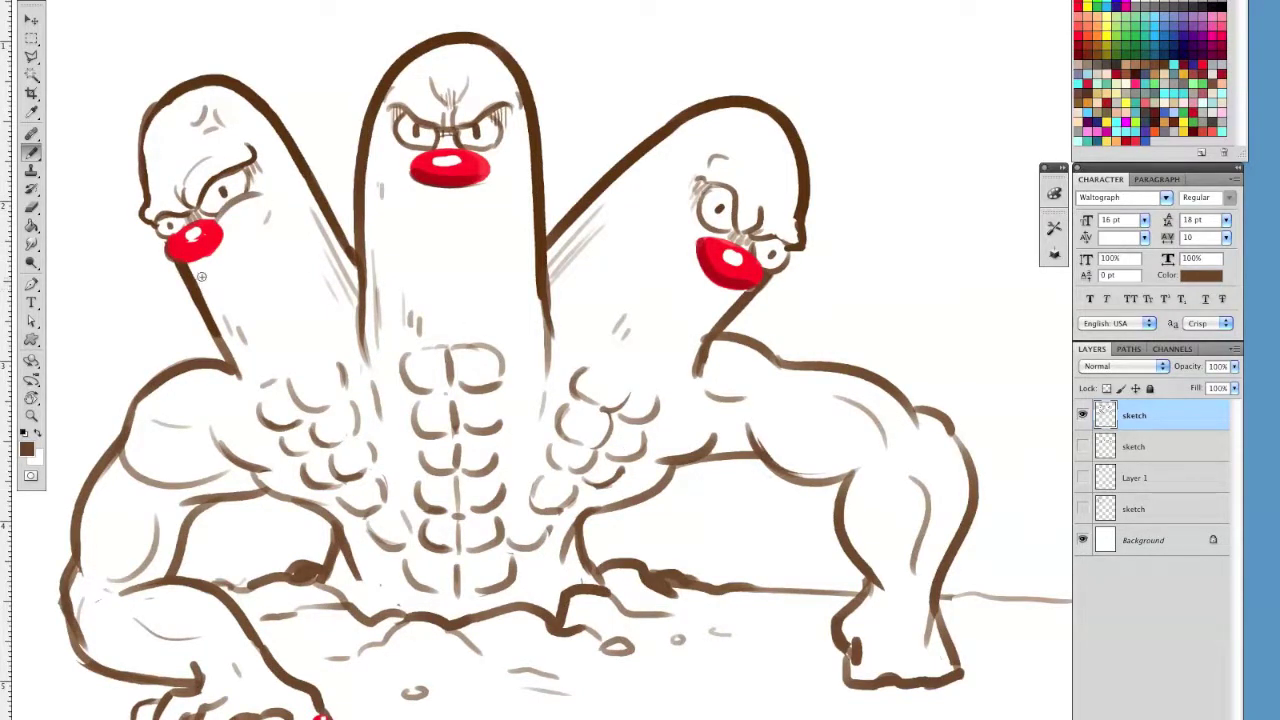
Draw a curved chest line below the red nose on each of the three heads
left_click_drag(201, 276, 264, 292)
mouse_move(404, 222)
left_mouse_down()
mouse_move(412, 260)
mouse_move(484, 236)
left_mouse_up()
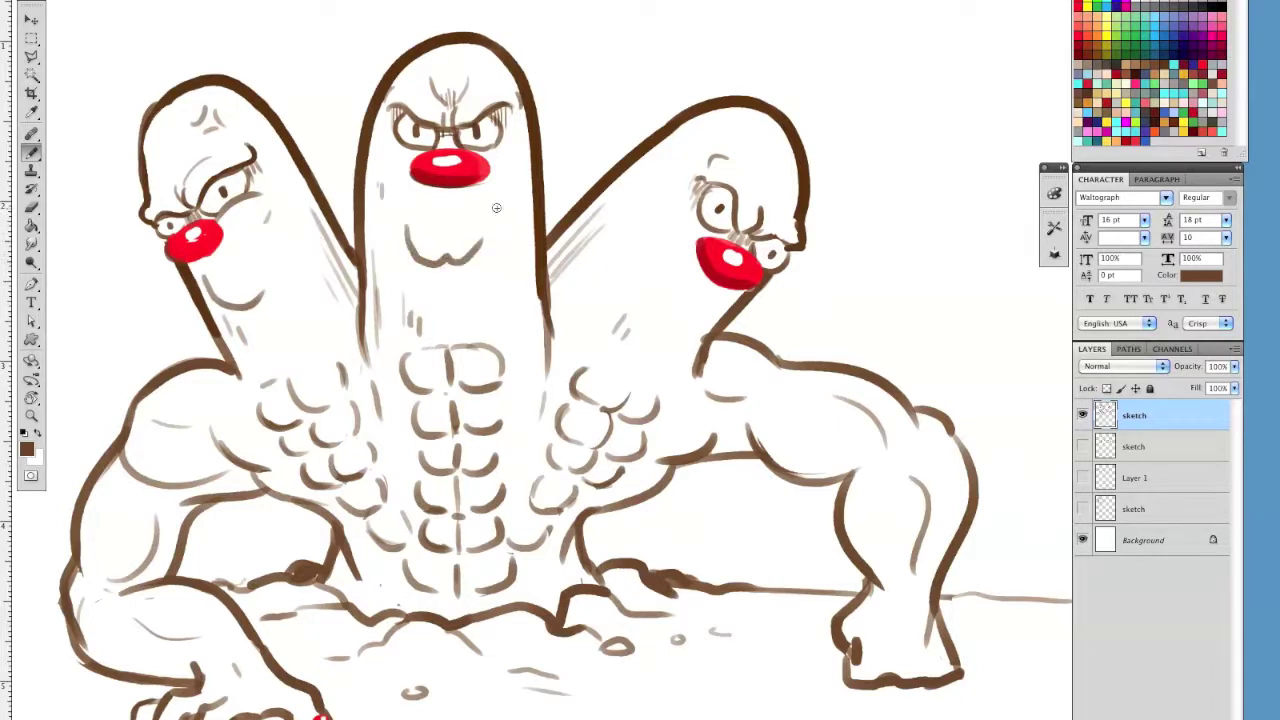
mouse_move(646, 272)
left_mouse_down()
mouse_move(647, 290)
mouse_move(698, 316)
left_mouse_up()
Erase and redraw the lowest muscles of the right abs column and add short strokes at the torso's lower sides
scroll(514, 390, "down", 5)
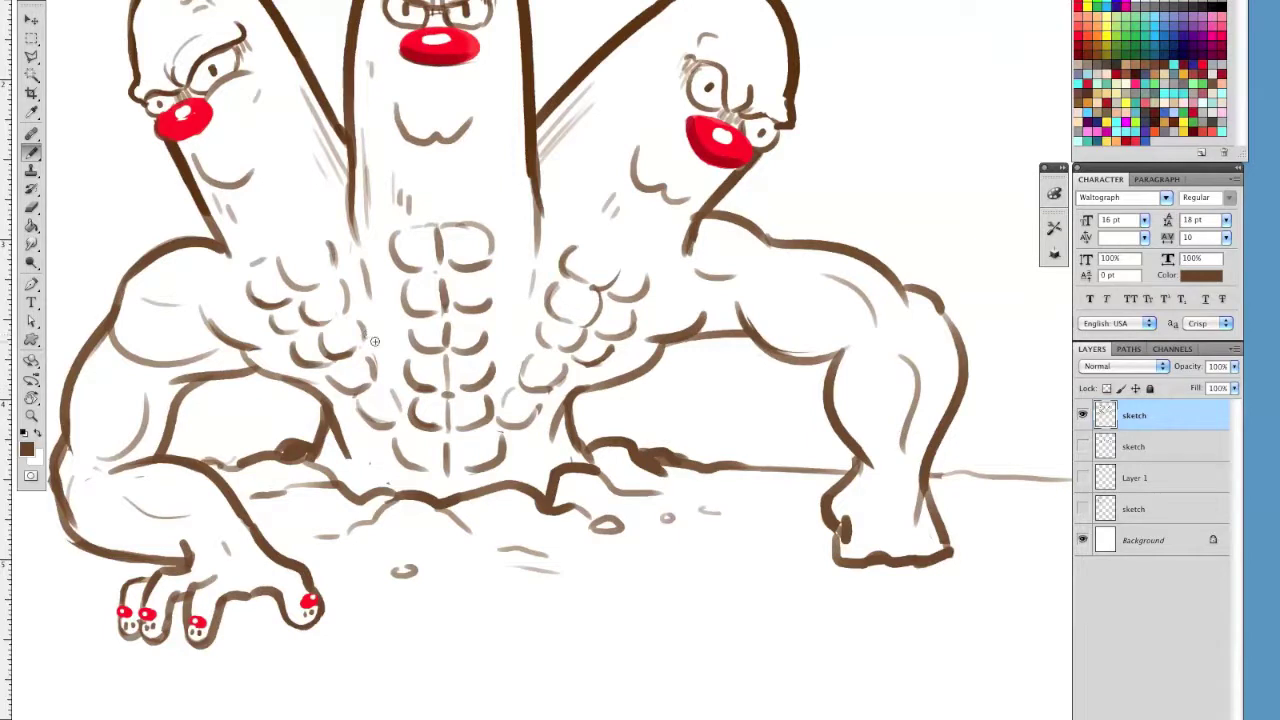
key("e")
key("b")
key("e")
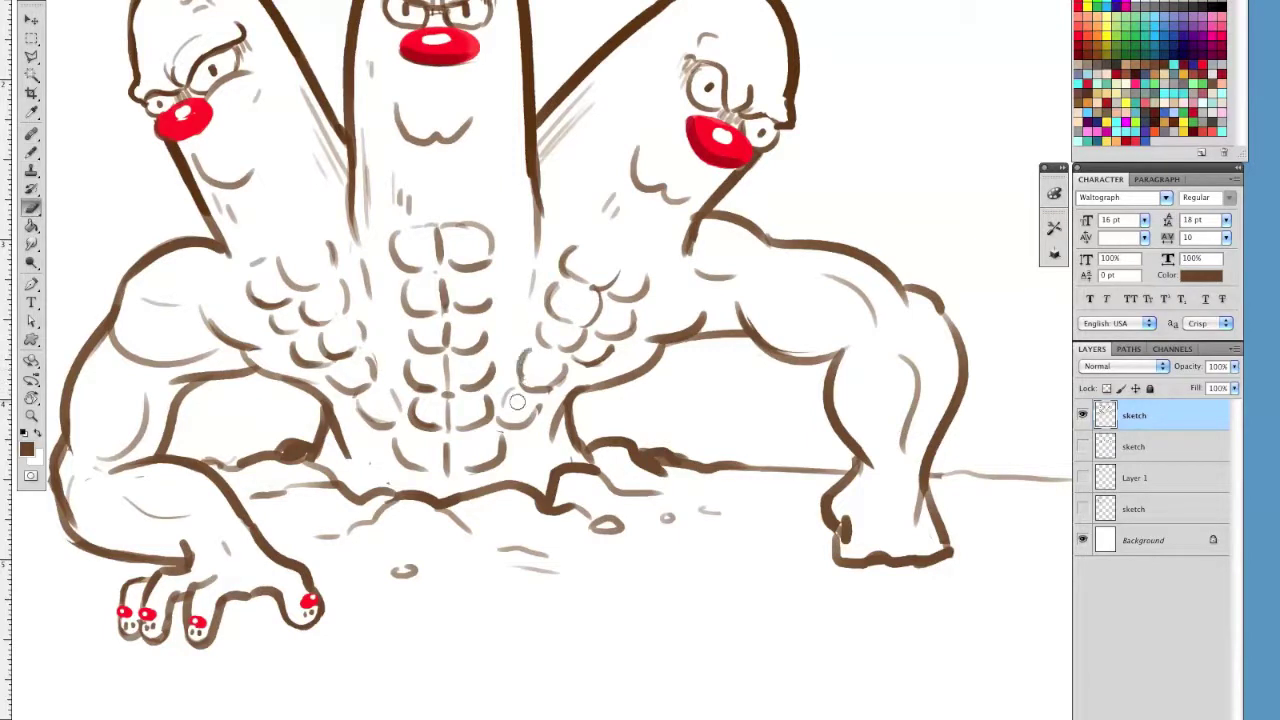
left_click_drag(503, 414, 509, 424)
key("b")
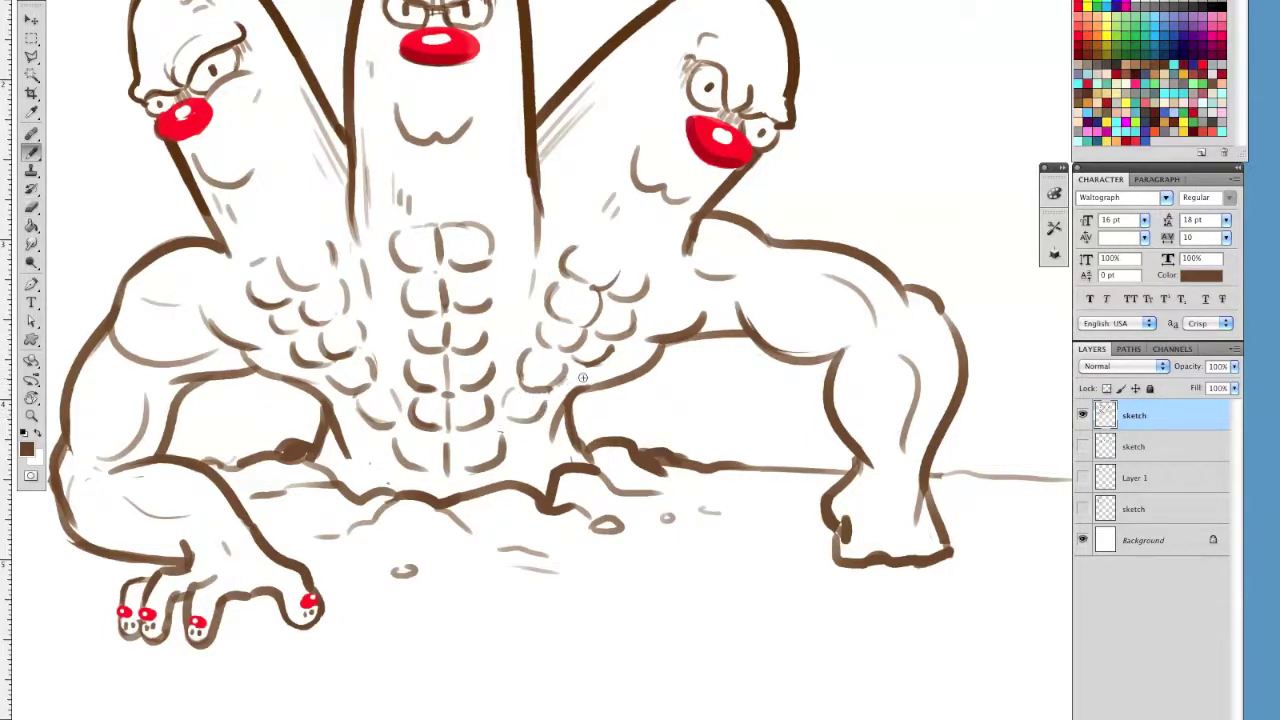
key("e")
key("b")
left_click_drag(395, 440, 428, 470)
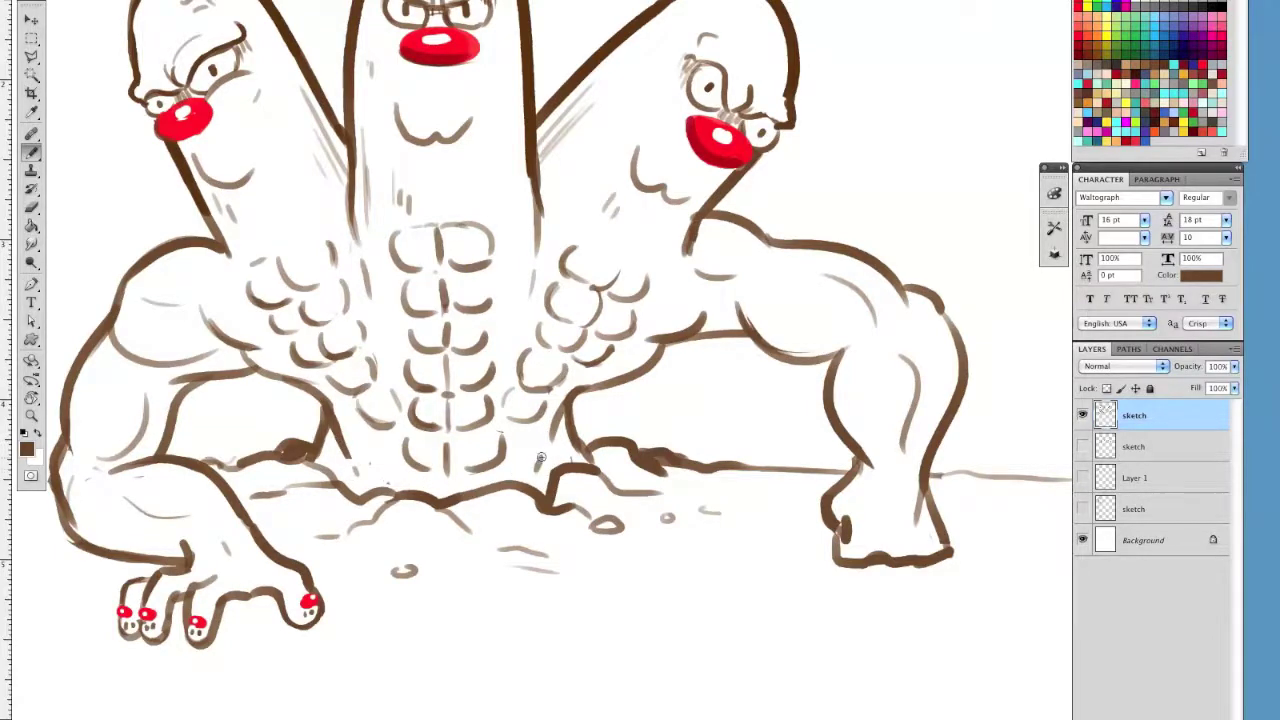
Rework the rounded muscle outlines in the upper part of the left abs column
left_click_drag(541, 457, 484, 584)
key("e")
key("b")
mouse_move(276, 369)
left_mouse_down()
mouse_move(289, 438)
mouse_move(270, 445)
left_mouse_up()
key("e")
key("b")
key("e")
key("b")
mouse_move(194, 390)
left_mouse_down()
mouse_move(206, 384)
mouse_move(192, 398)
left_mouse_up()
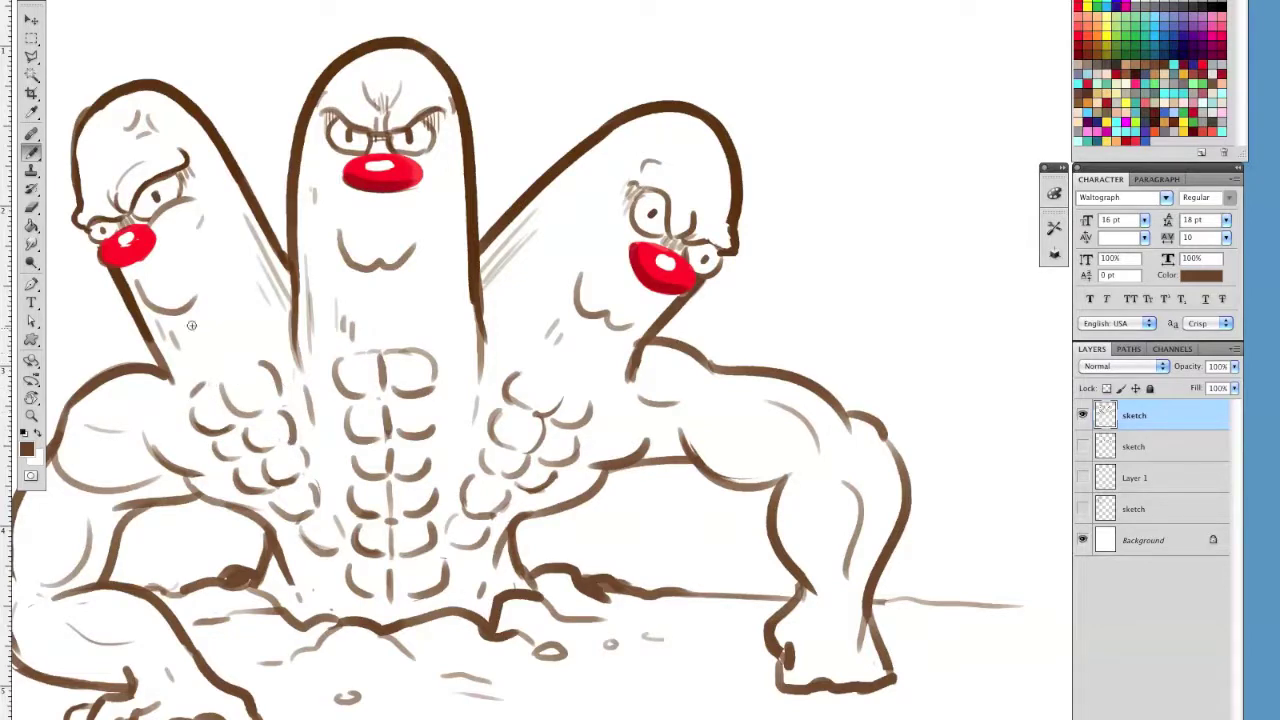
Clean up the outline where the left neck meets the left shoulder with the eraser
left_click_drag(627, 455, 737, 363)
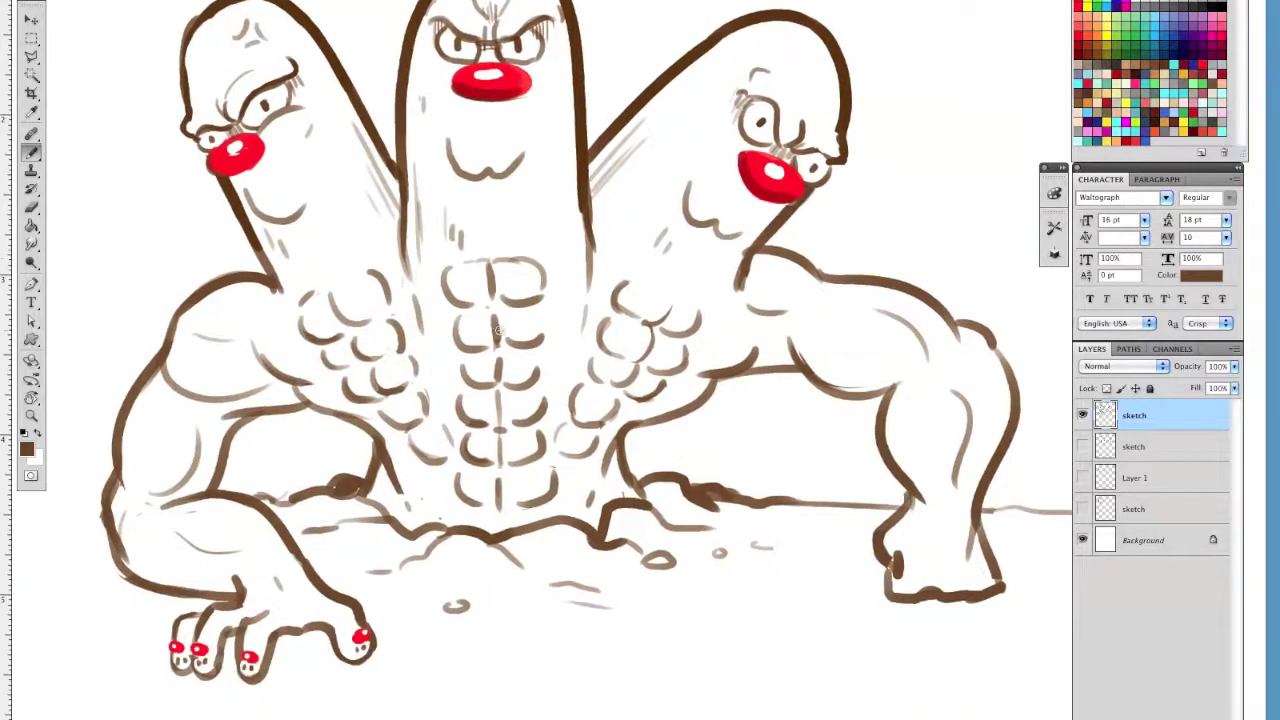
key("e")
left_click_drag(270, 270, 271, 300)
key("b")
left_click_drag(585, 345, 542, 499)
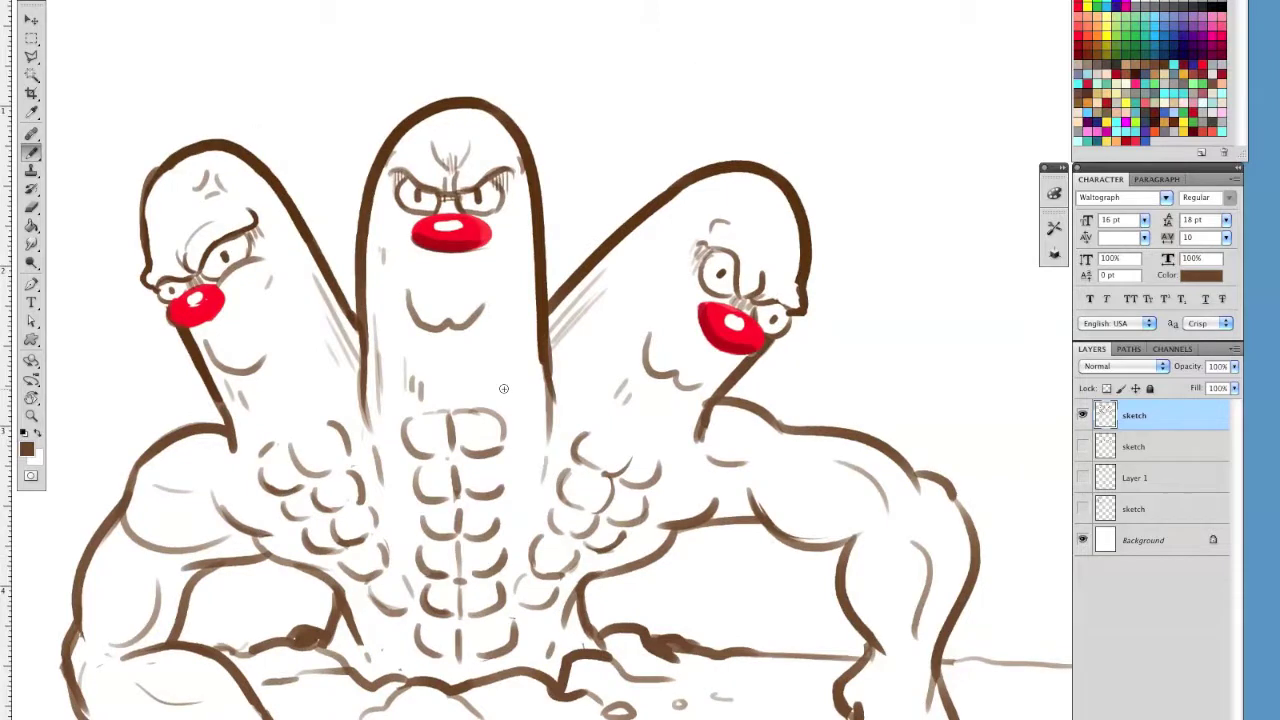
left_click_drag(361, 75, 363, 76)
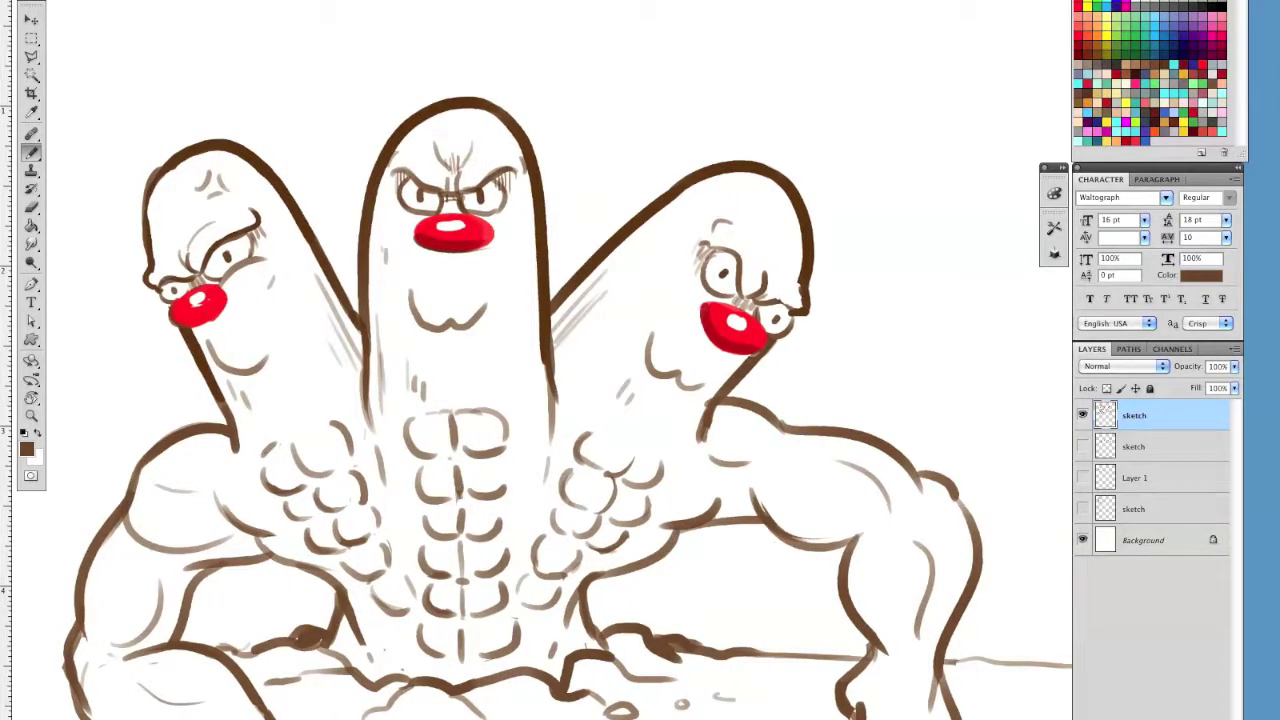
Brush soft shadows beneath the chest lines of the middle and left heads
mouse_move(410, 318)
left_mouse_down()
mouse_move(454, 331)
mouse_move(485, 312)
left_mouse_up()
left_click_drag(227, 372, 288, 349)
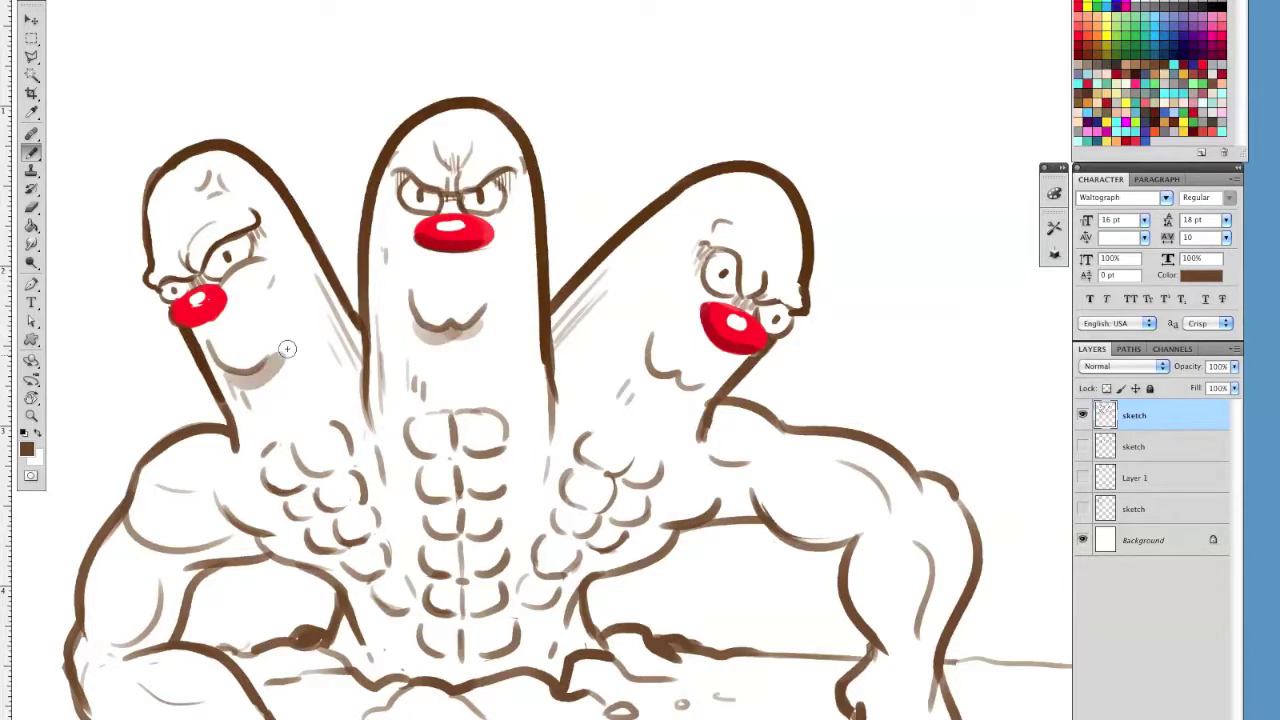
left_click_drag(733, 534, 770, 377)
key("super+z")
left_click_drag(270, 214, 306, 199)
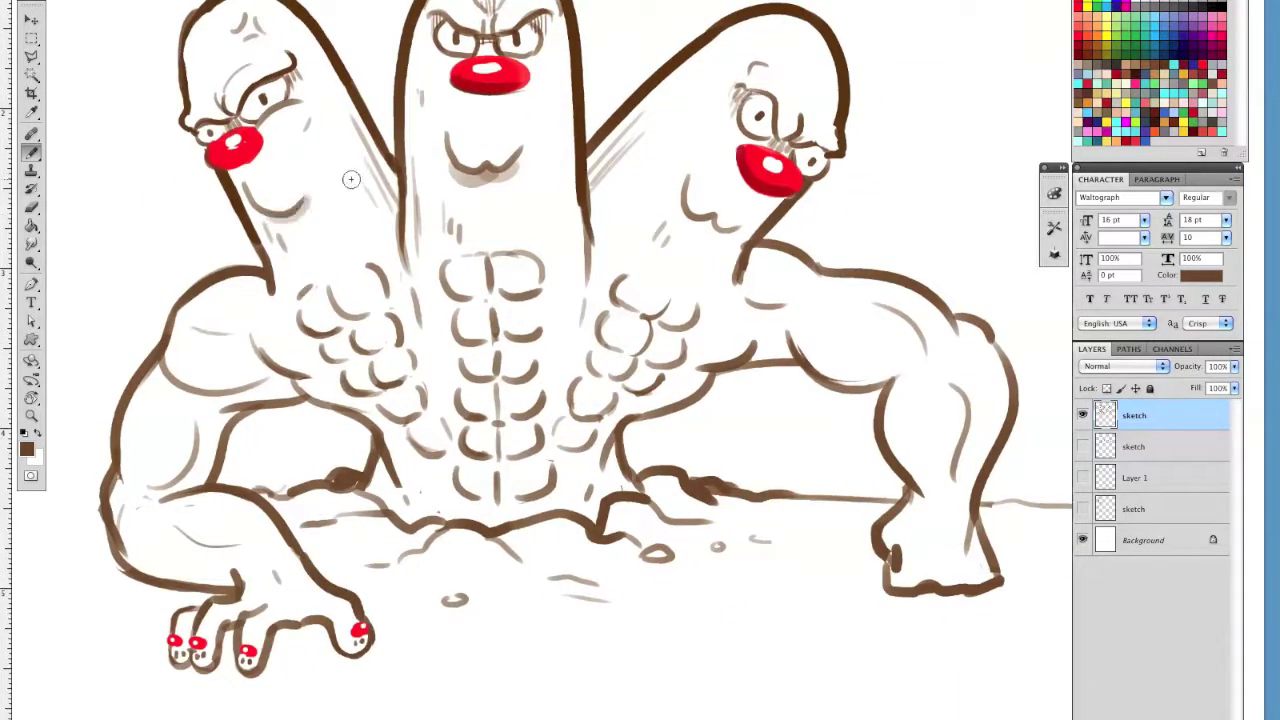
Shade the underside of the left shoulder, the inner upper arm and the lower edge of the left forearm
mouse_move(172, 358)
left_mouse_down()
mouse_move(281, 384)
mouse_move(205, 452)
mouse_move(178, 498)
left_mouse_up()
key("super+z")
key("ctrl+z")
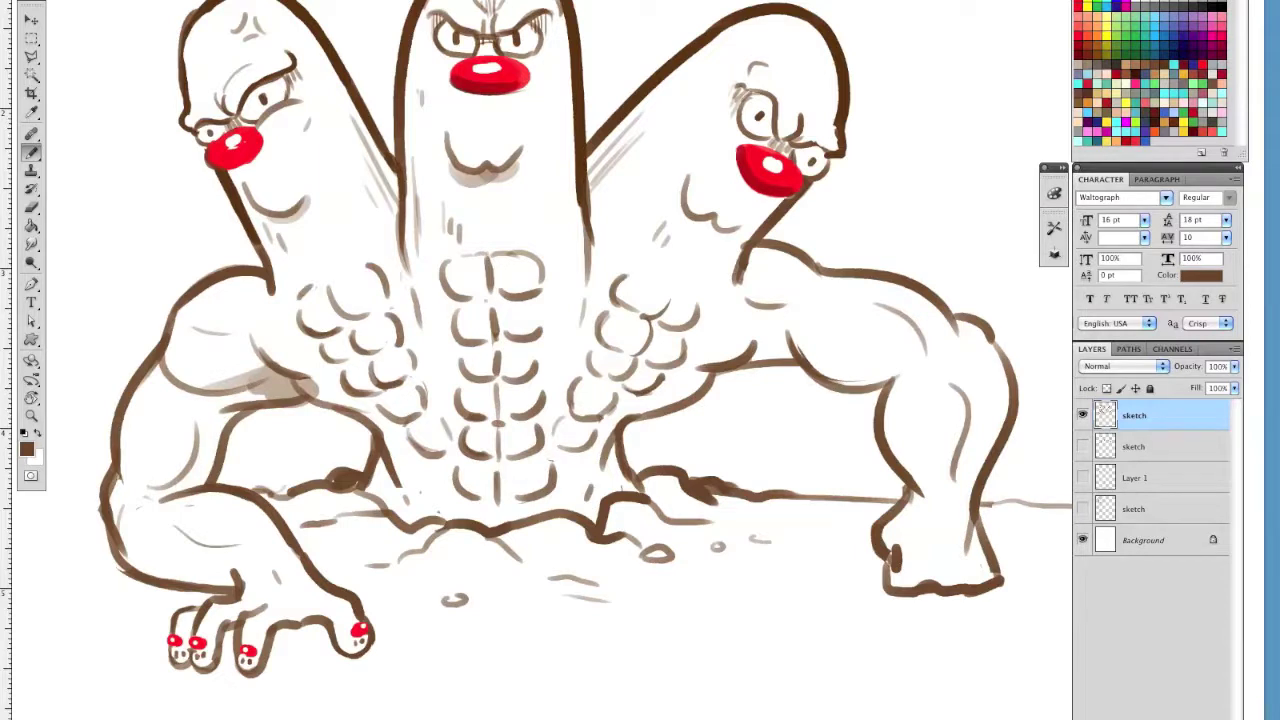
mouse_move(230, 392)
left_mouse_down()
mouse_move(185, 484)
mouse_move(234, 401)
mouse_move(204, 416)
mouse_move(242, 398)
left_mouse_up()
mouse_move(112, 490)
left_mouse_down()
mouse_move(114, 508)
mouse_move(190, 578)
mouse_move(262, 578)
left_mouse_up()
key("e")
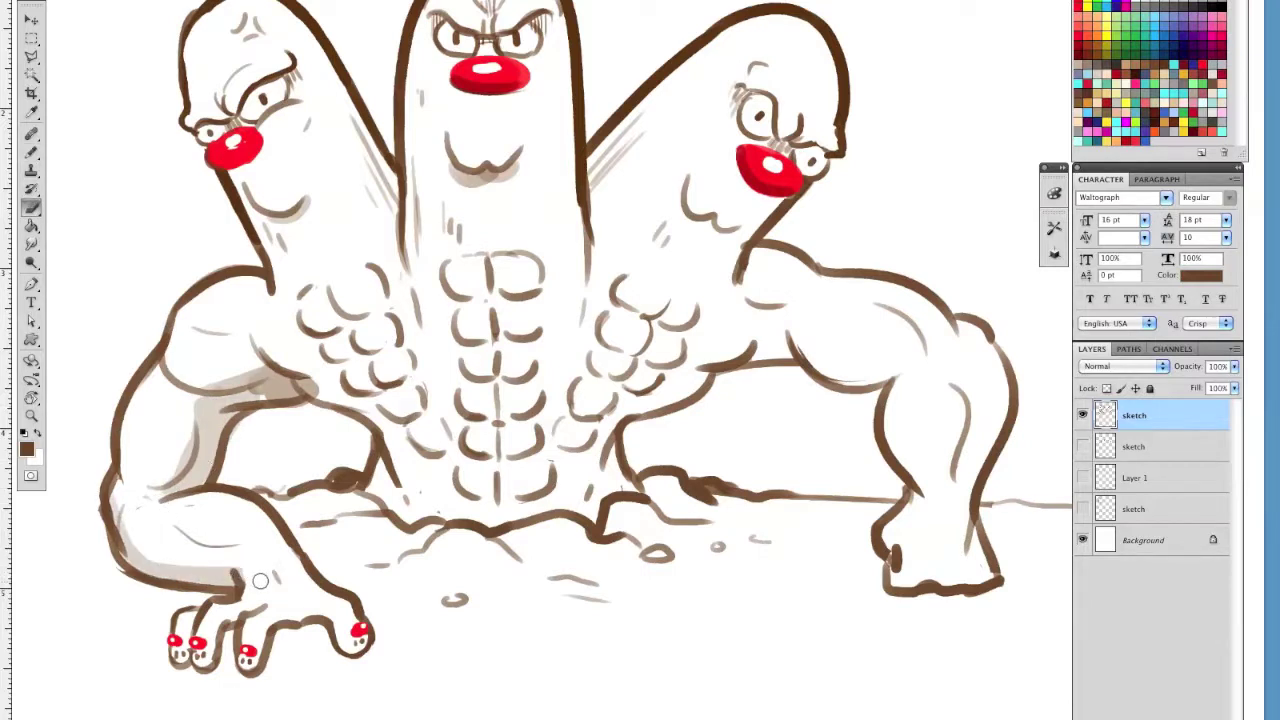
key("b")
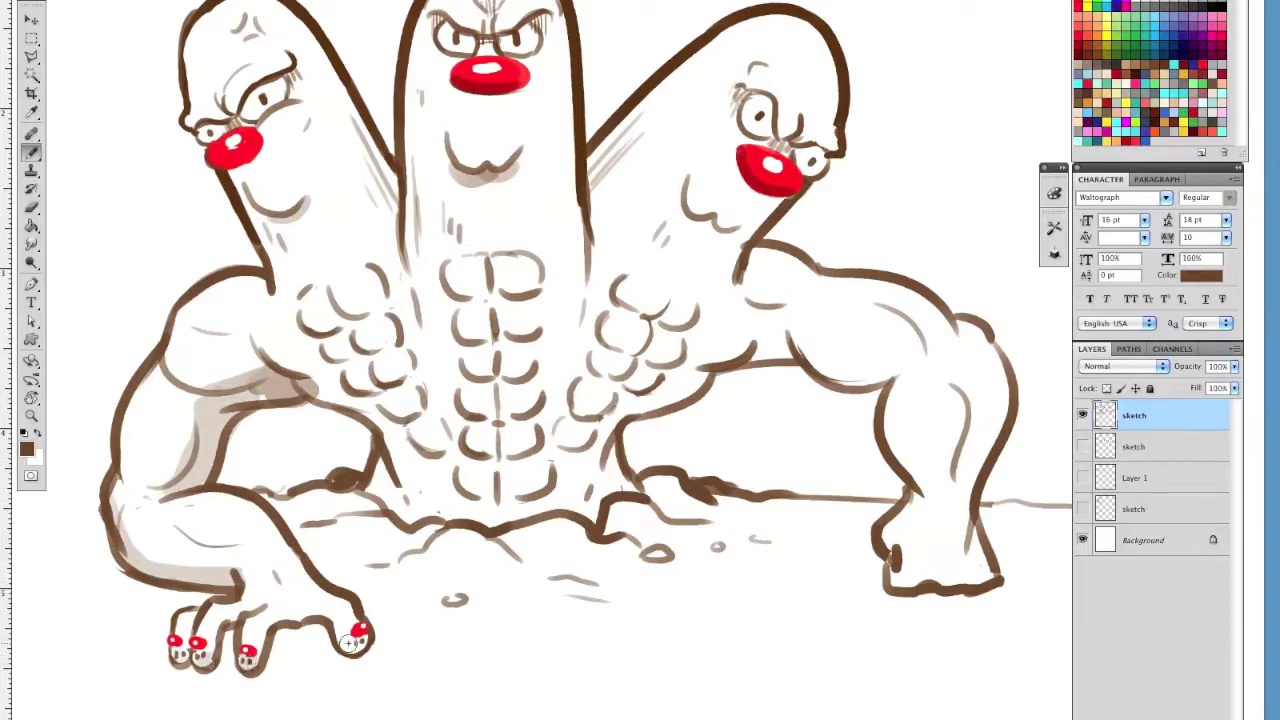
Shade the left hand's fingertips, wrist, outer edge and the area above the knuckles
left_click_drag(348, 644, 364, 646)
left_click_drag(241, 580, 220, 549)
mouse_move(283, 524)
left_mouse_down()
mouse_move(297, 565)
mouse_move(343, 609)
left_mouse_up()
key("ctrl+z")
left_click_drag(291, 550, 331, 594)
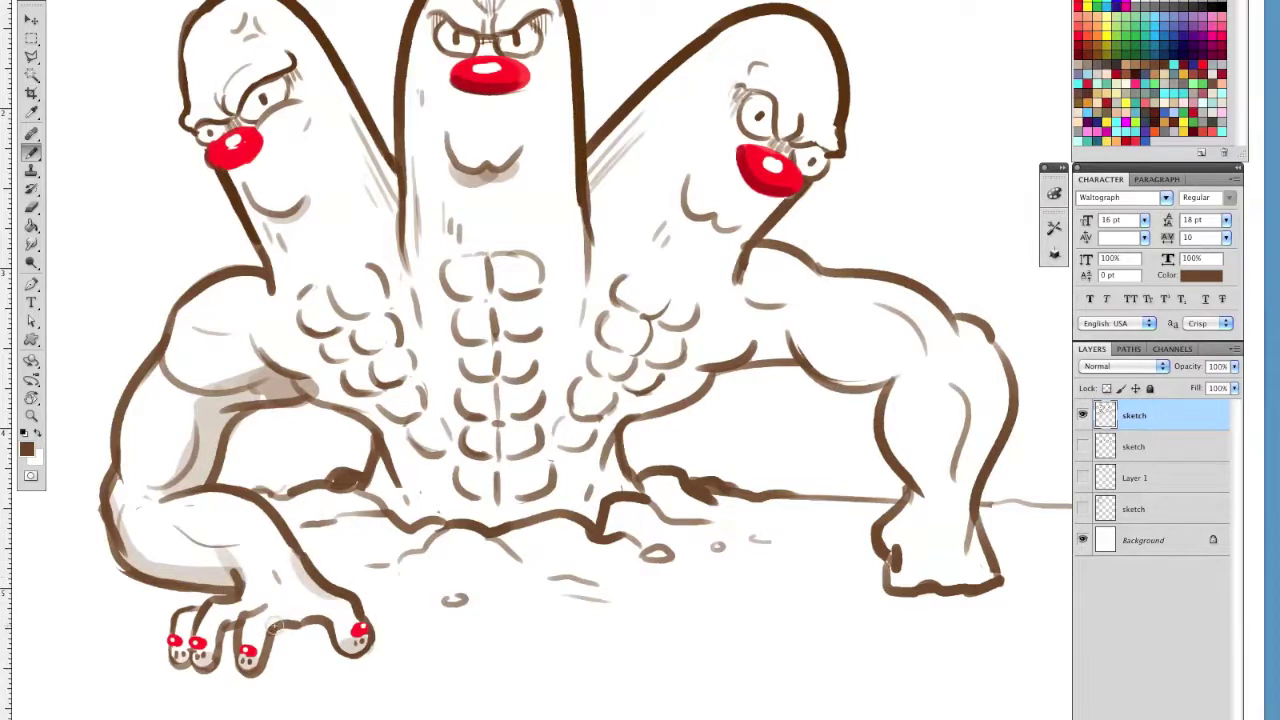
left_click_drag(275, 627, 318, 619)
Shade both lower sides of the torso and the flank beneath the left abs column, trimming with the eraser
left_click_drag(377, 452, 407, 516)
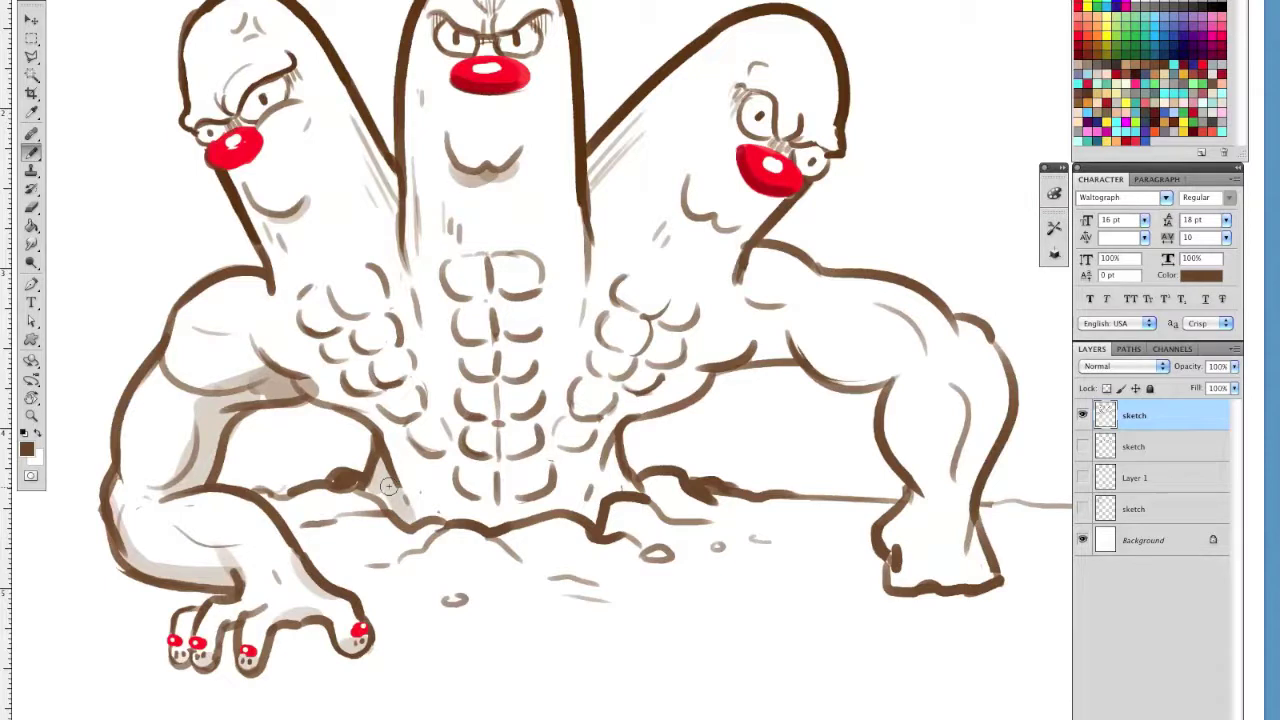
left_click_drag(612, 452, 625, 485)
left_click_drag(298, 318, 342, 320)
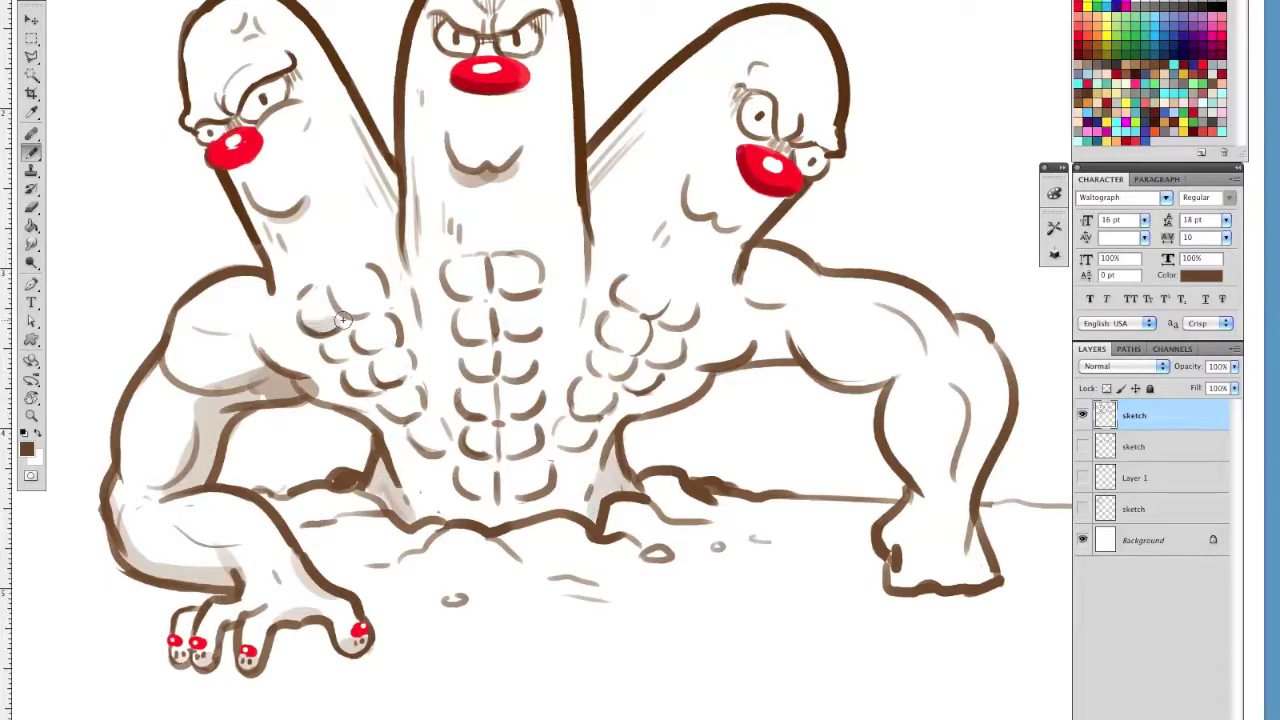
mouse_move(240, 298)
left_mouse_down()
mouse_move(325, 376)
mouse_move(312, 383)
mouse_move(358, 403)
mouse_move(424, 513)
left_mouse_up()
key("e")
left_click_drag(393, 446, 420, 503)
key("b")
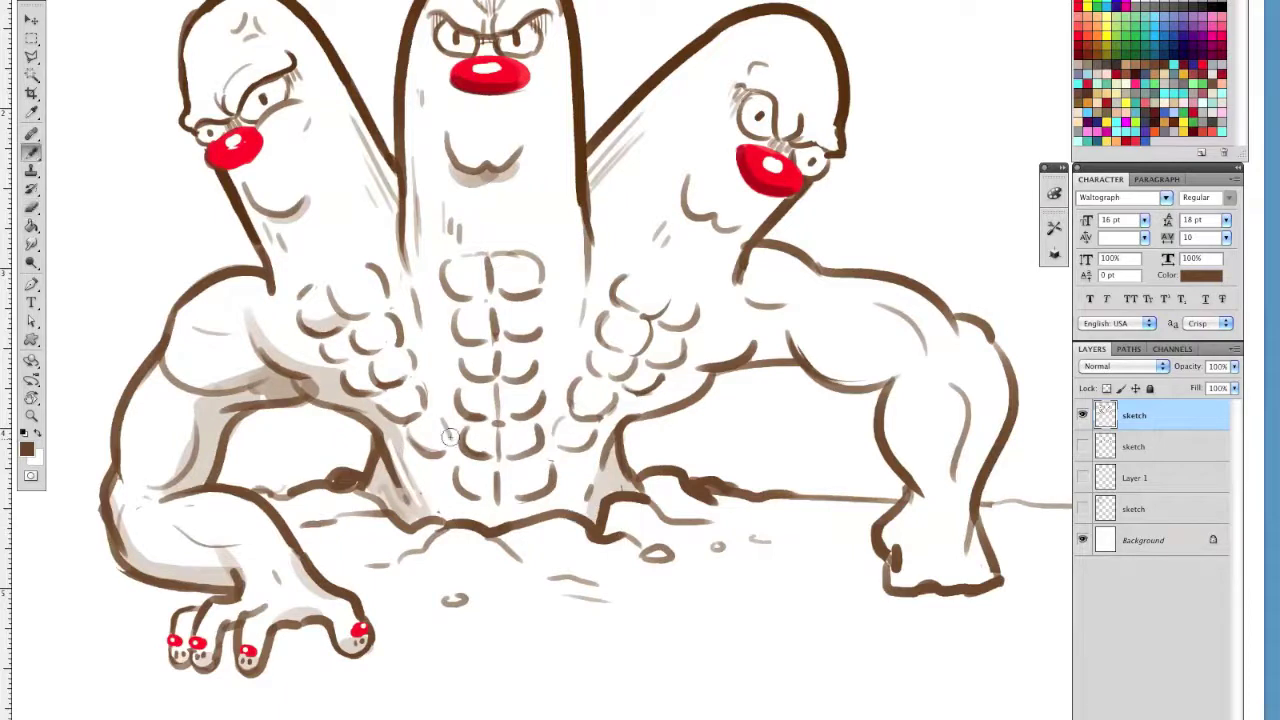
Fill the rounded muscles of the left abs column with light shading
left_click_drag(416, 438, 443, 446)
mouse_move(395, 401)
left_mouse_down()
mouse_move(362, 384)
mouse_move(383, 377)
mouse_move(359, 359)
mouse_move(332, 355)
mouse_move(365, 349)
mouse_move(384, 308)
left_mouse_up()
left_click_drag(590, 413, 544, 513)
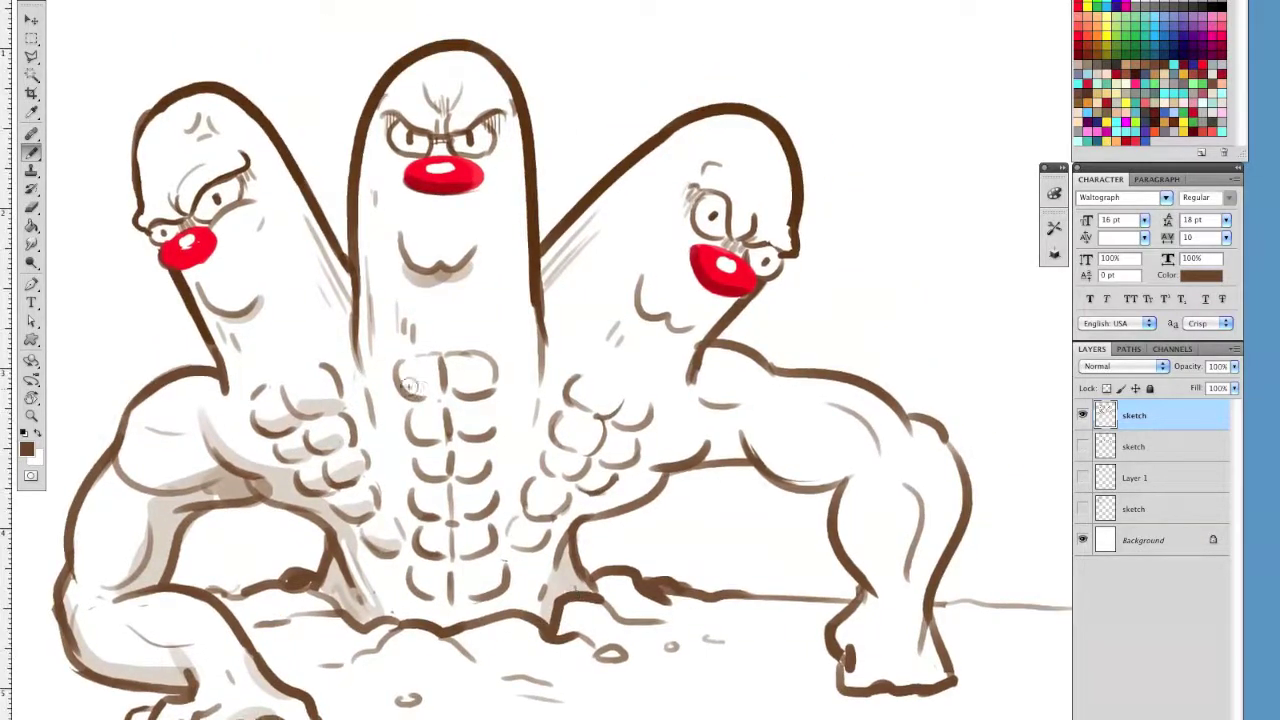
Shade the muscles of the middle and right abs columns, cleaning up the lowest middle muscles with the eraser
mouse_move(411, 387)
left_mouse_down()
mouse_move(463, 380)
mouse_move(419, 434)
mouse_move(479, 431)
mouse_move(426, 470)
mouse_move(459, 469)
mouse_move(426, 511)
mouse_move(463, 506)
mouse_move(465, 520)
mouse_move(431, 542)
mouse_move(487, 543)
left_mouse_up()
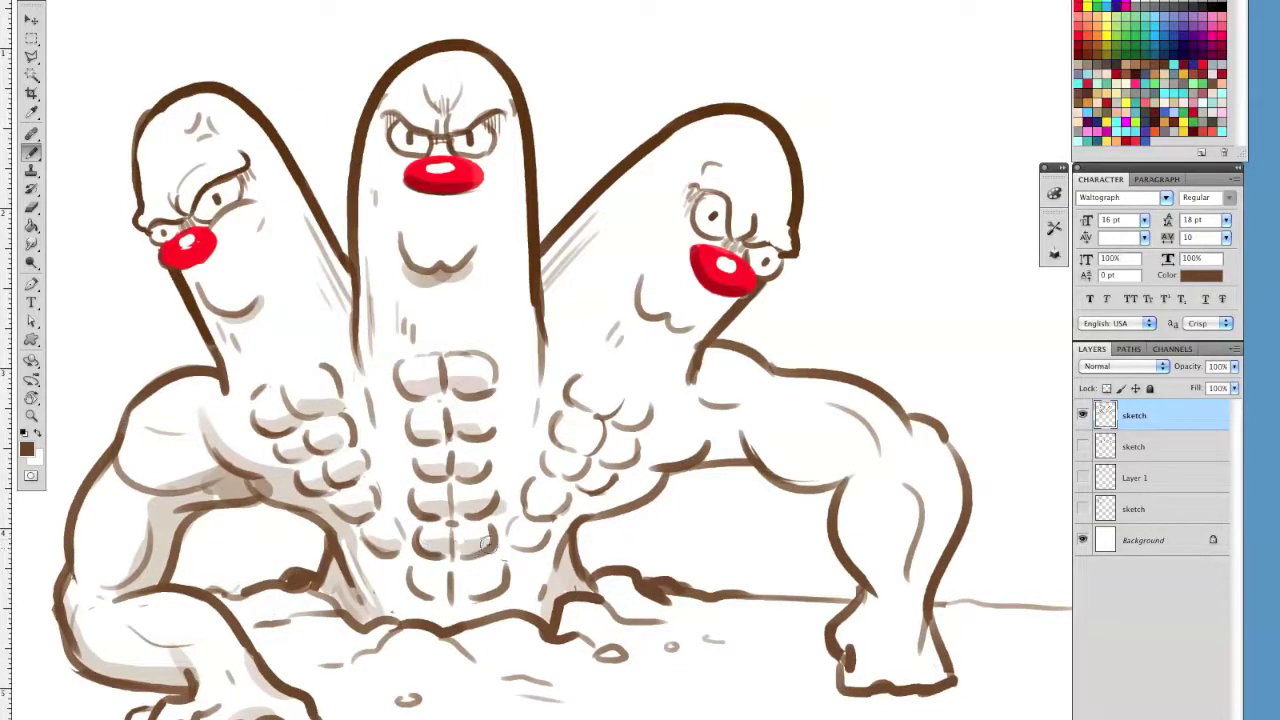
key("e")
mouse_move(422, 585)
left_mouse_down()
mouse_move(487, 590)
mouse_move(407, 610)
left_mouse_up()
key("b")
mouse_move(466, 655)
left_mouse_down()
mouse_move(554, 528)
mouse_move(538, 508)
mouse_move(585, 462)
mouse_move(571, 434)
mouse_move(596, 410)
mouse_move(618, 432)
mouse_move(606, 452)
mouse_move(620, 441)
left_mouse_up()
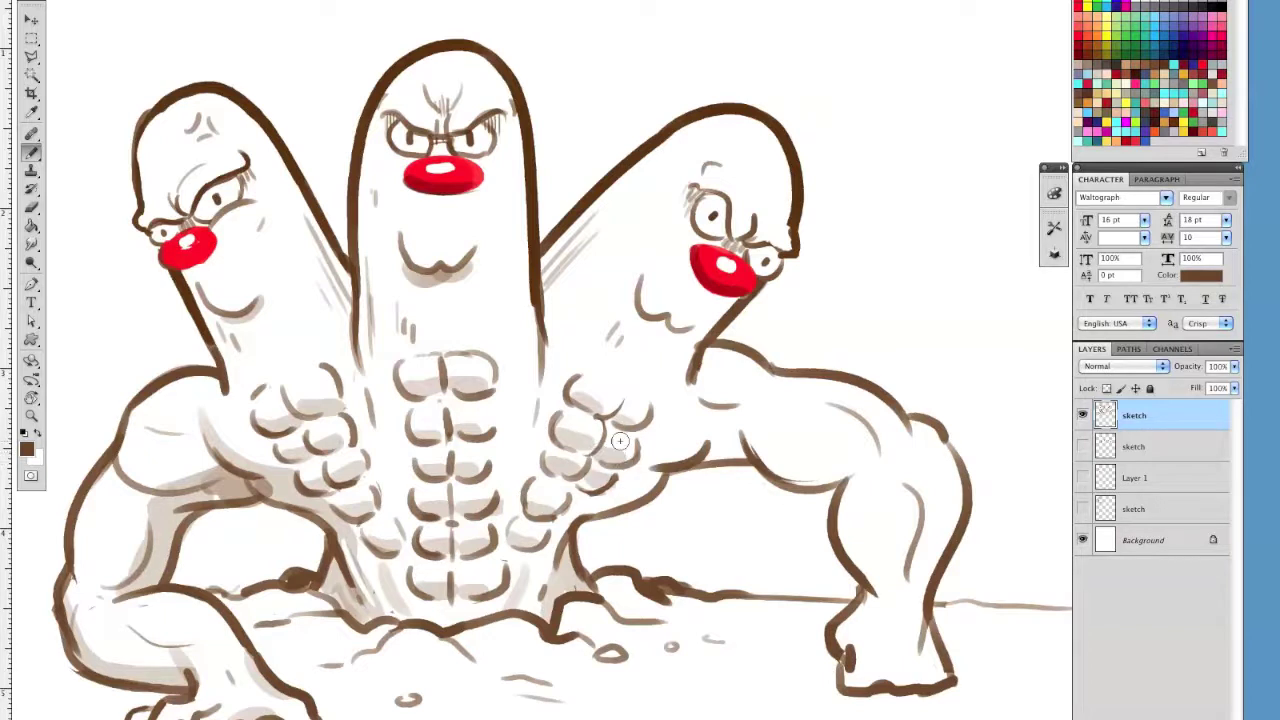
Shade both sides of the middle torso, beneath the side heads' chest lines and along the right neck's inner edge
left_click_drag(362, 383, 392, 470)
left_click_drag(547, 353, 520, 518)
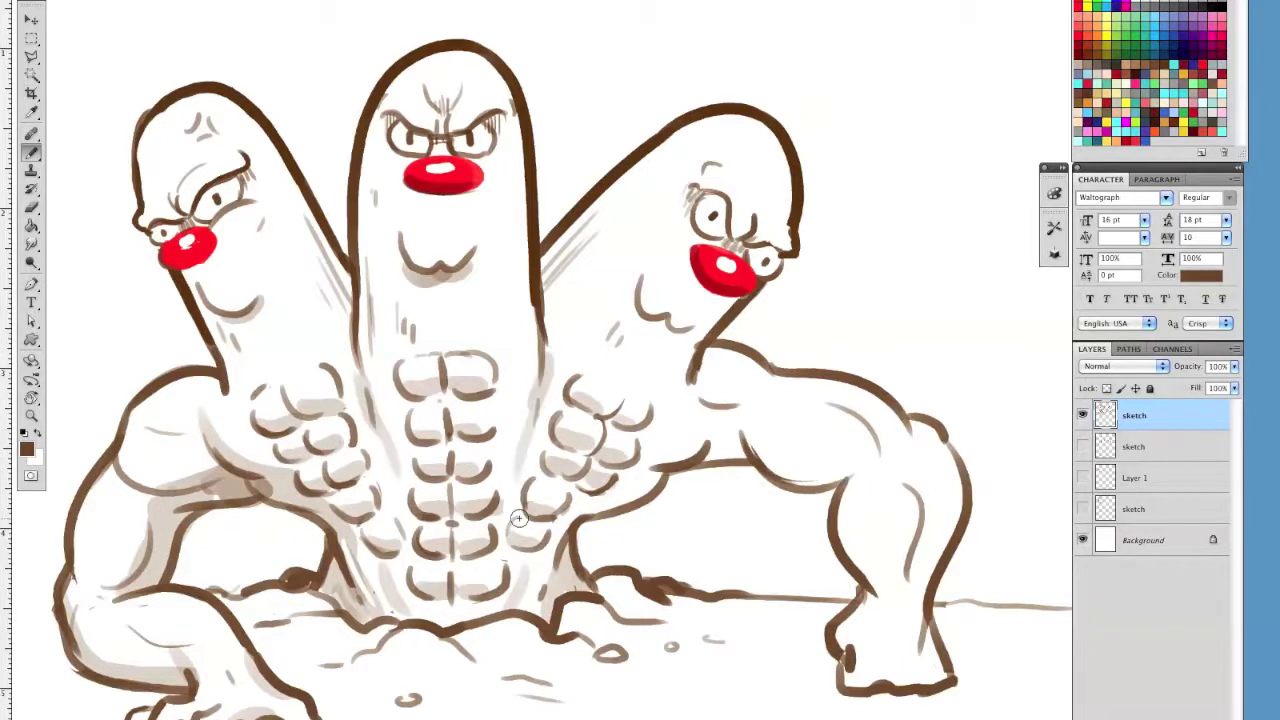
left_click_drag(215, 320, 273, 294)
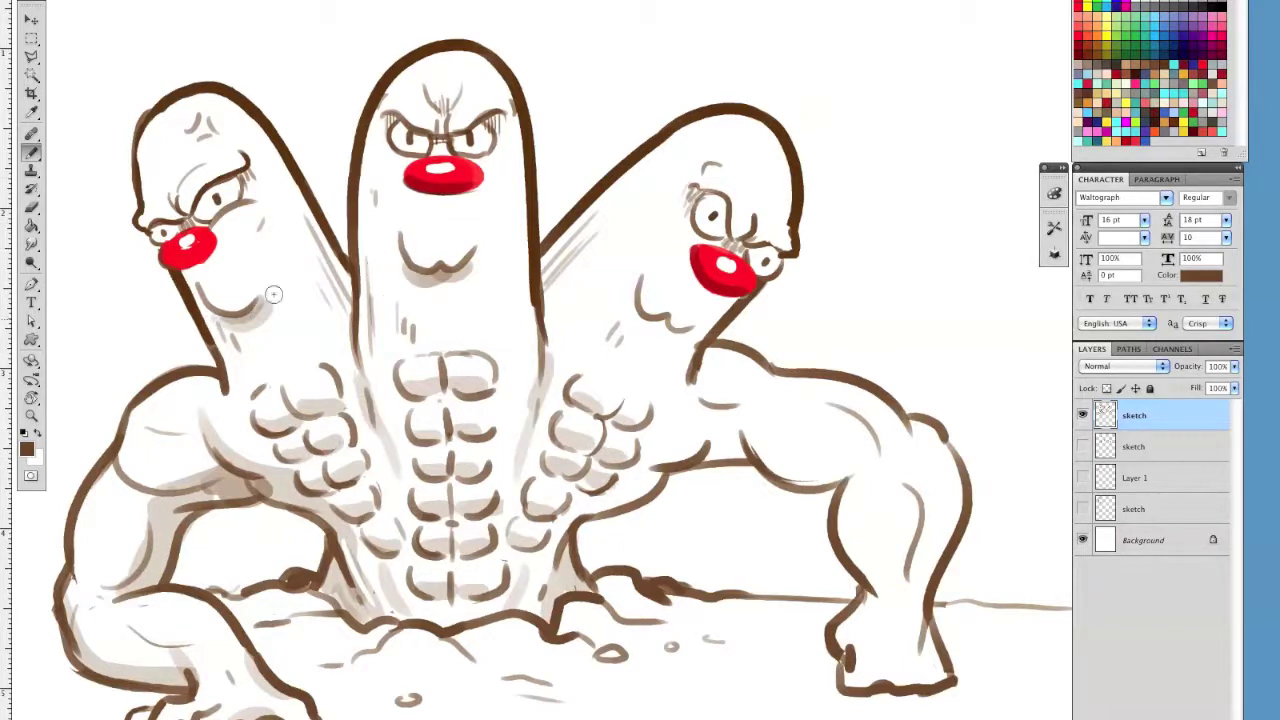
mouse_move(636, 306)
left_mouse_down()
mouse_move(700, 342)
mouse_move(656, 408)
left_mouse_up()
left_click_drag(628, 179, 576, 349)
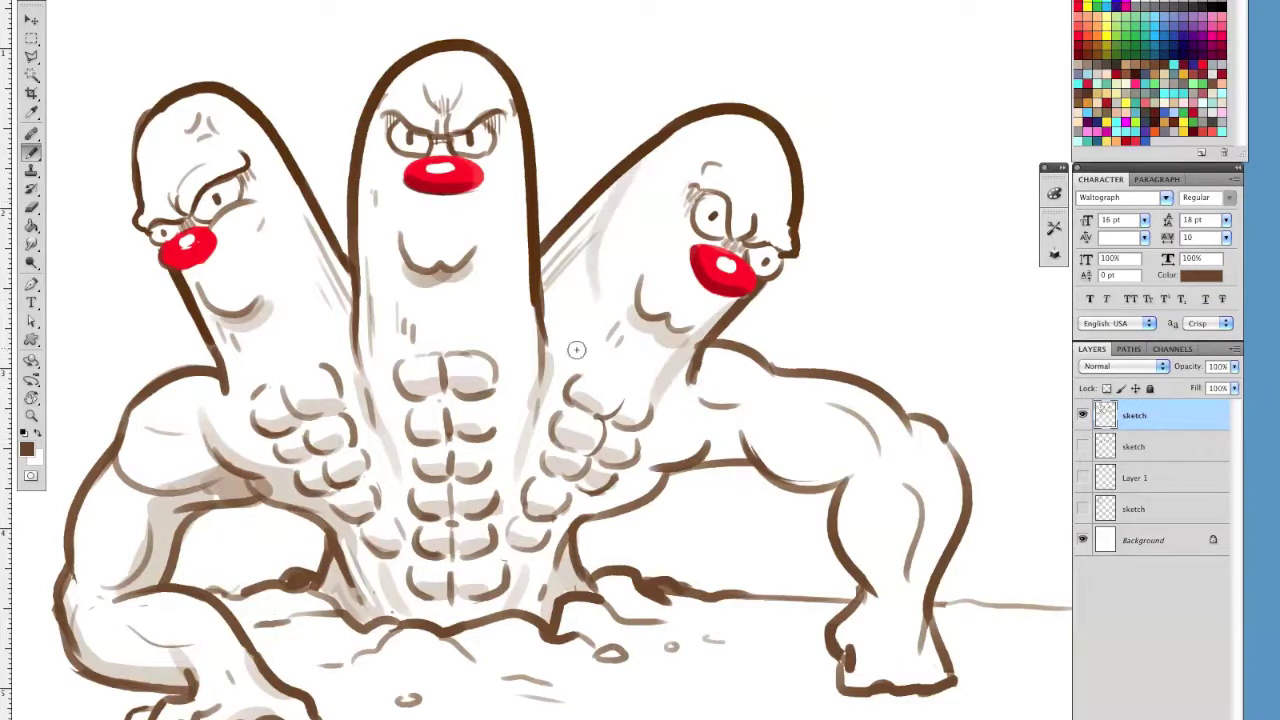
Shade the left head's inner edge, crown and eye area, and the left edge of the middle head
left_click_drag(280, 170, 298, 268)
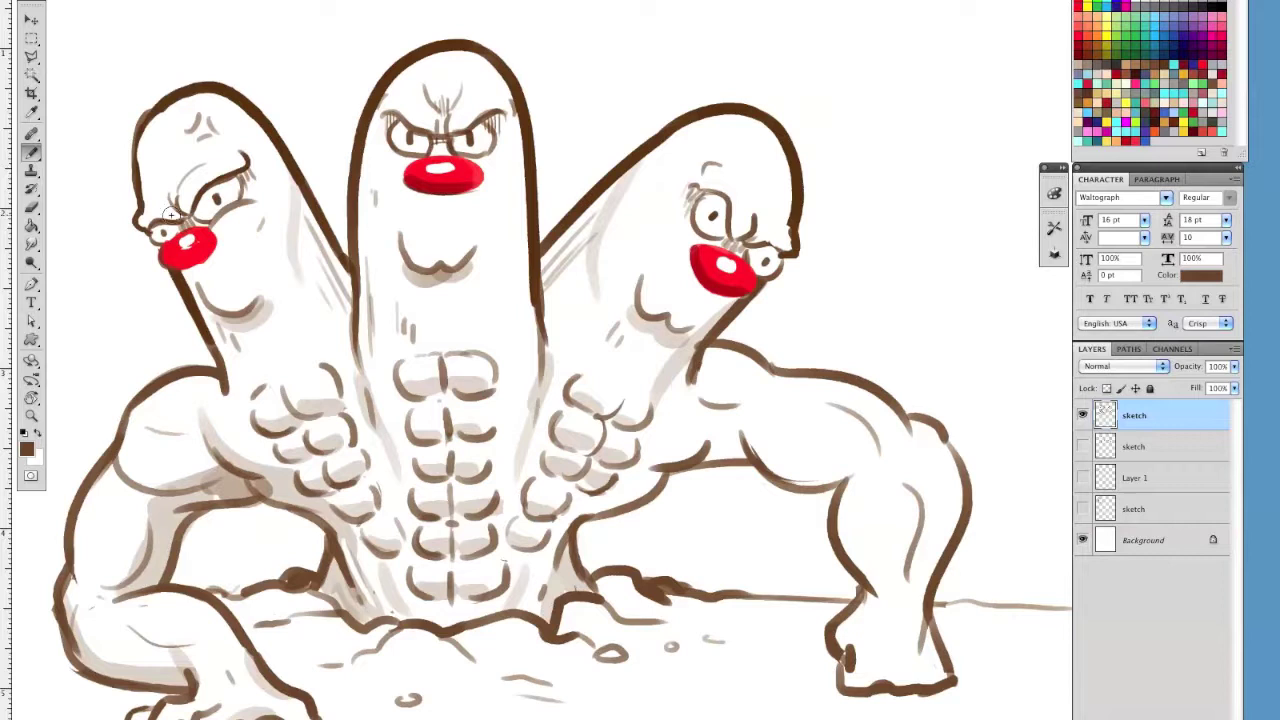
left_click_drag(180, 213, 173, 217)
left_click_drag(204, 97, 290, 180)
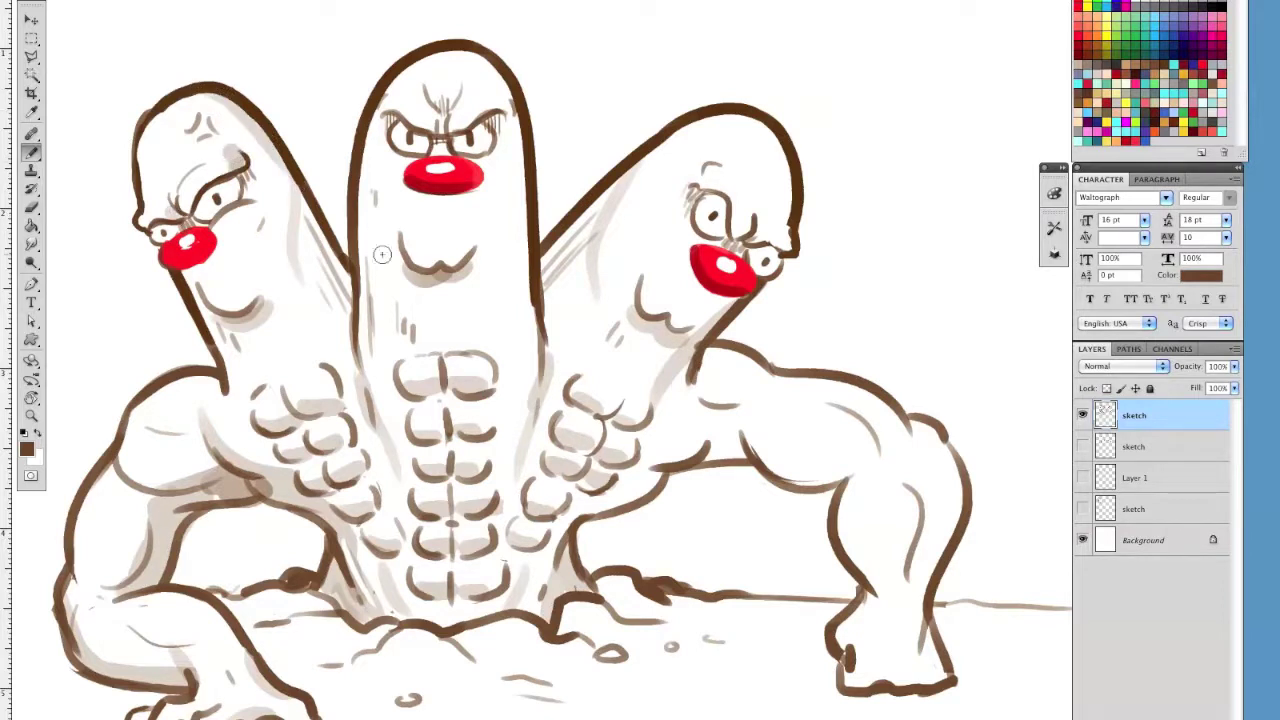
left_click_drag(366, 132, 375, 278)
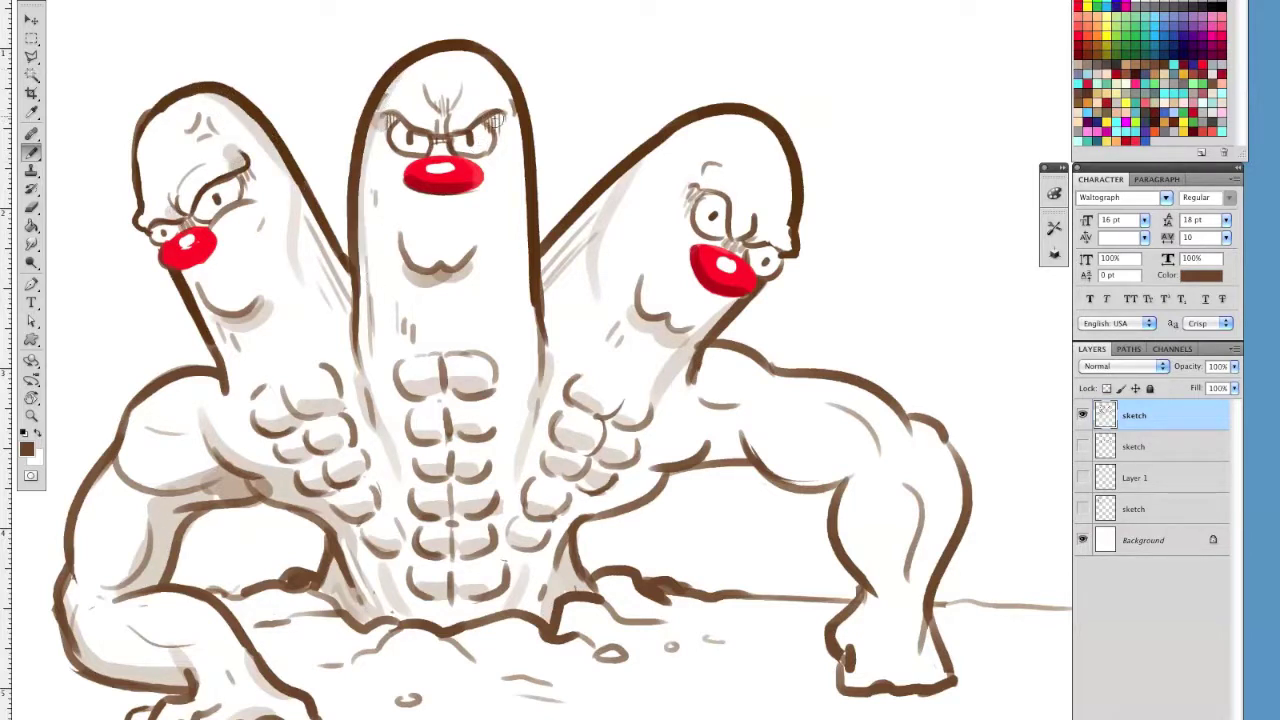
Shade the right head around the eyes and the underside of the right shoulder next to the abs
mouse_move(636, 177)
left_mouse_down()
mouse_move(727, 126)
mouse_move(787, 243)
mouse_move(742, 240)
left_mouse_up()
key("ctrl+z")
left_click_drag(703, 457, 745, 455)
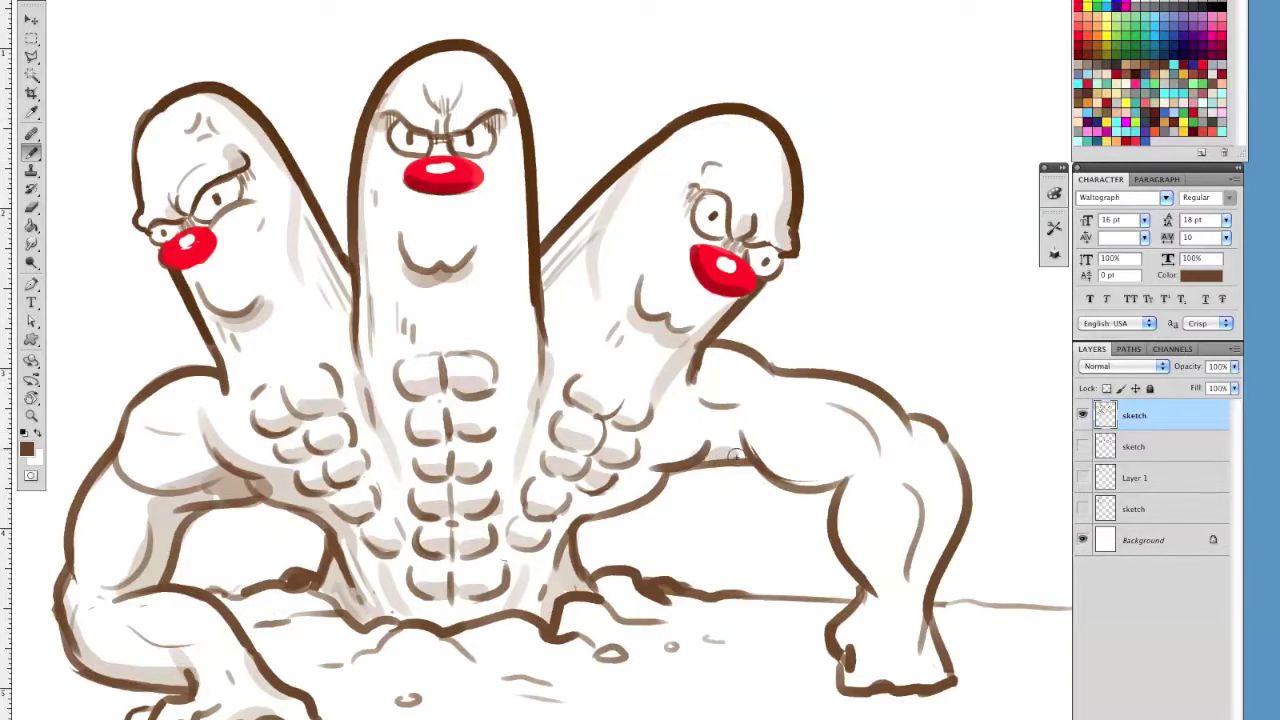
left_click_drag(622, 463, 693, 458)
Deepen the shading at the base of the torso and around the lowest middle abs
scroll(734, 504, "down", 5)
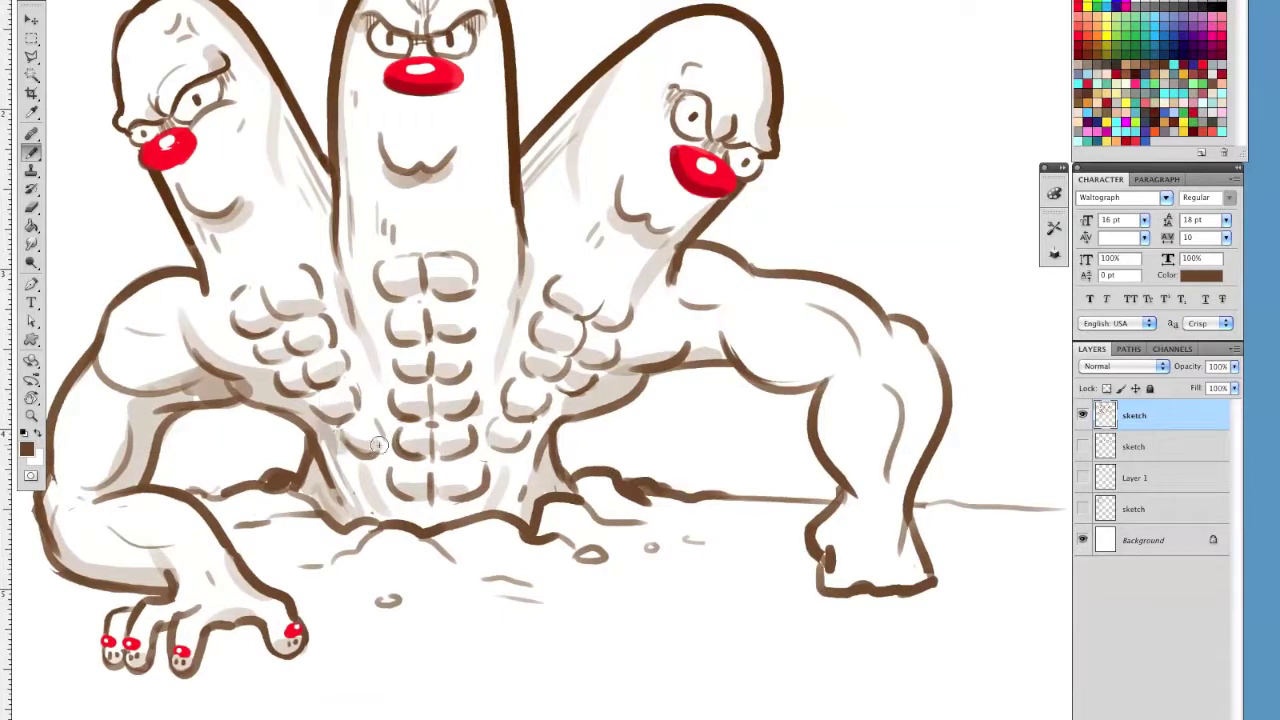
left_click_drag(426, 451, 445, 451)
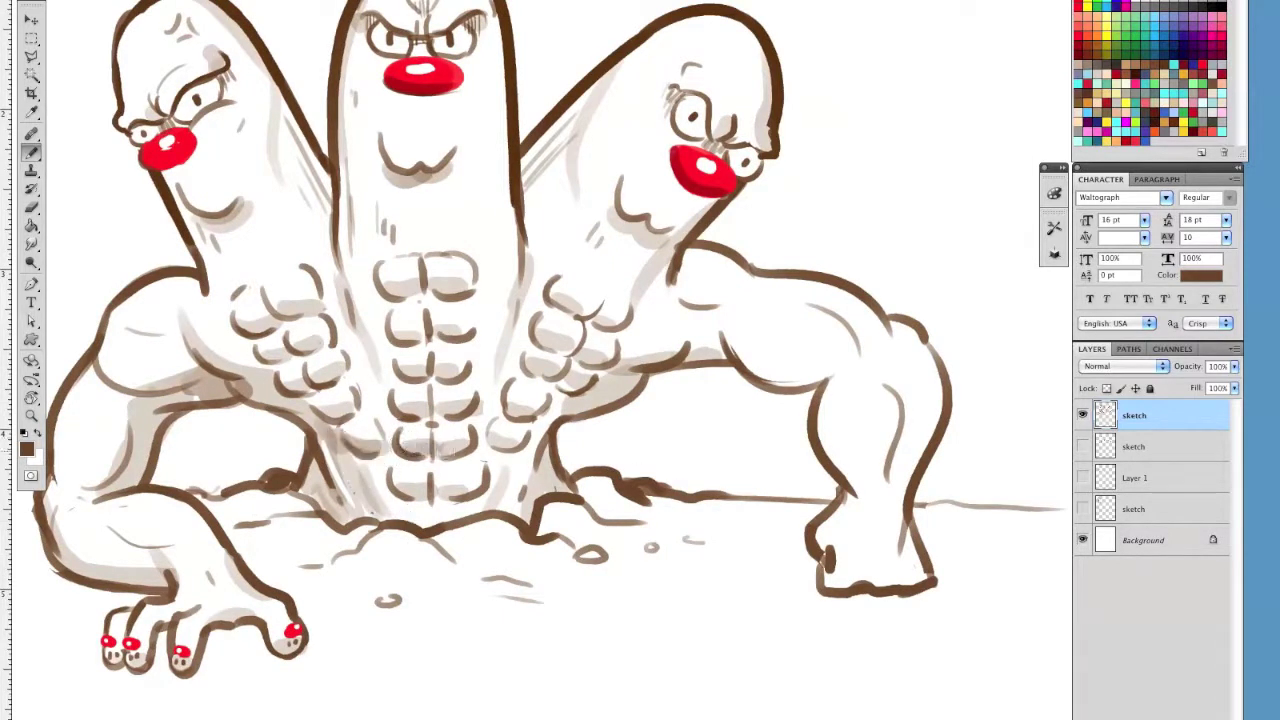
mouse_move(402, 510)
left_mouse_down()
mouse_move(514, 505)
mouse_move(533, 470)
left_mouse_up()
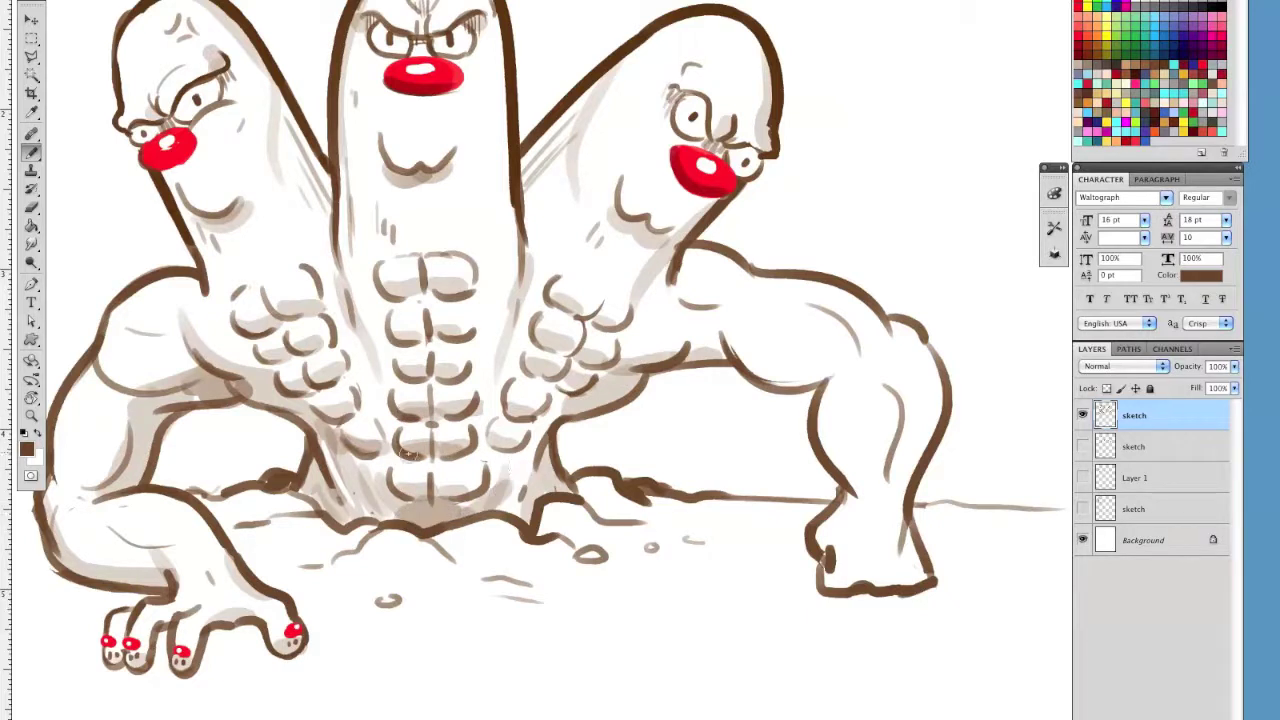
left_click_drag(436, 498, 432, 434)
left_click_drag(746, 580, 754, 589)
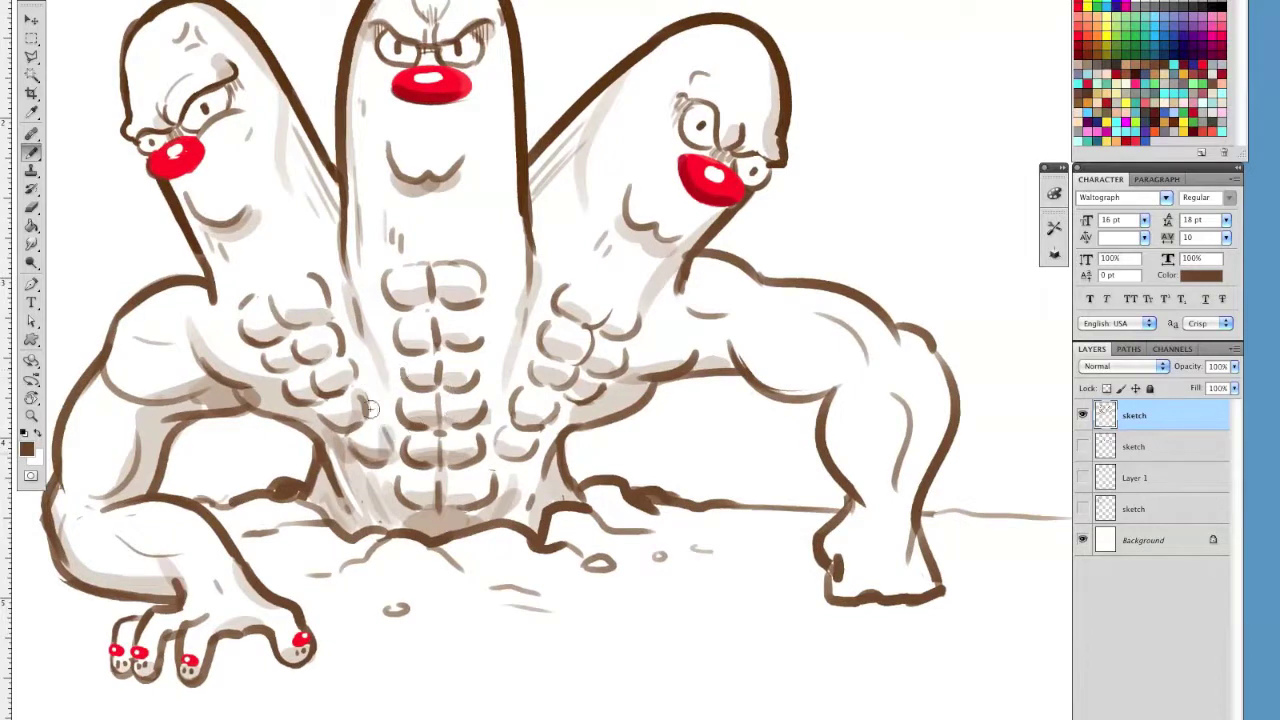
Add darker shadow strokes along the inner edges of the left, middle and right abs muscles
mouse_move(353, 362)
left_mouse_down()
mouse_move(348, 384)
mouse_move(442, 426)
left_mouse_up()
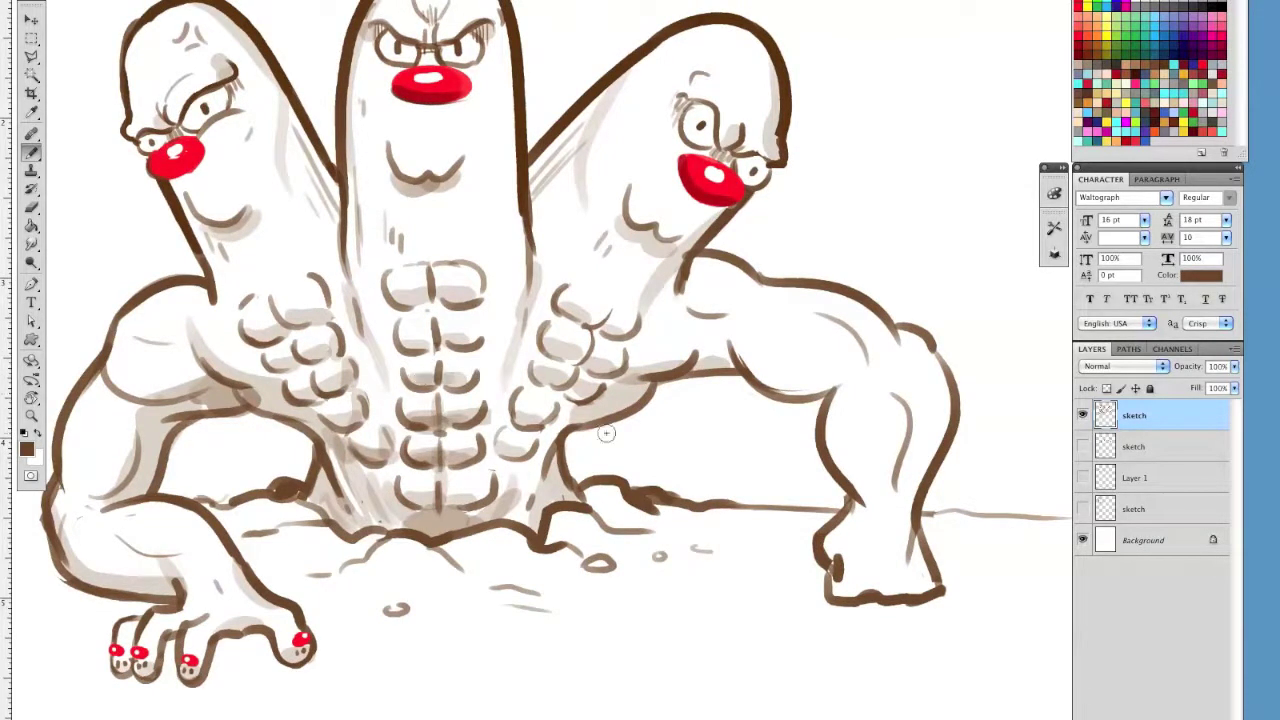
left_click_drag(514, 399, 522, 421)
left_click_drag(503, 430, 509, 449)
left_click_drag(551, 328, 553, 350)
left_click_drag(563, 294, 568, 314)
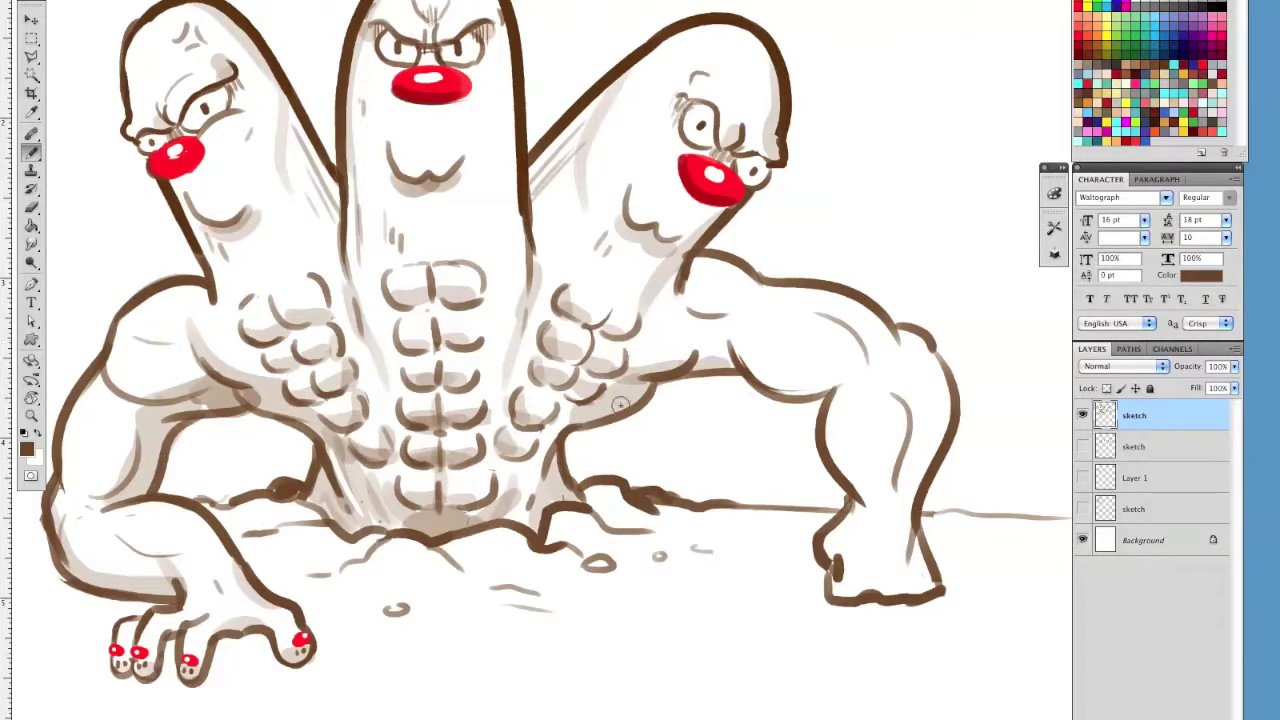
Darken the shadows under both armpits and down the torso's lower sides
left_click_drag(262, 408, 311, 419)
mouse_move(638, 395)
left_mouse_down()
mouse_move(563, 406)
mouse_move(577, 413)
mouse_move(543, 443)
mouse_move(570, 481)
mouse_move(567, 442)
mouse_move(544, 505)
left_mouse_up()
left_click_drag(316, 466, 346, 530)
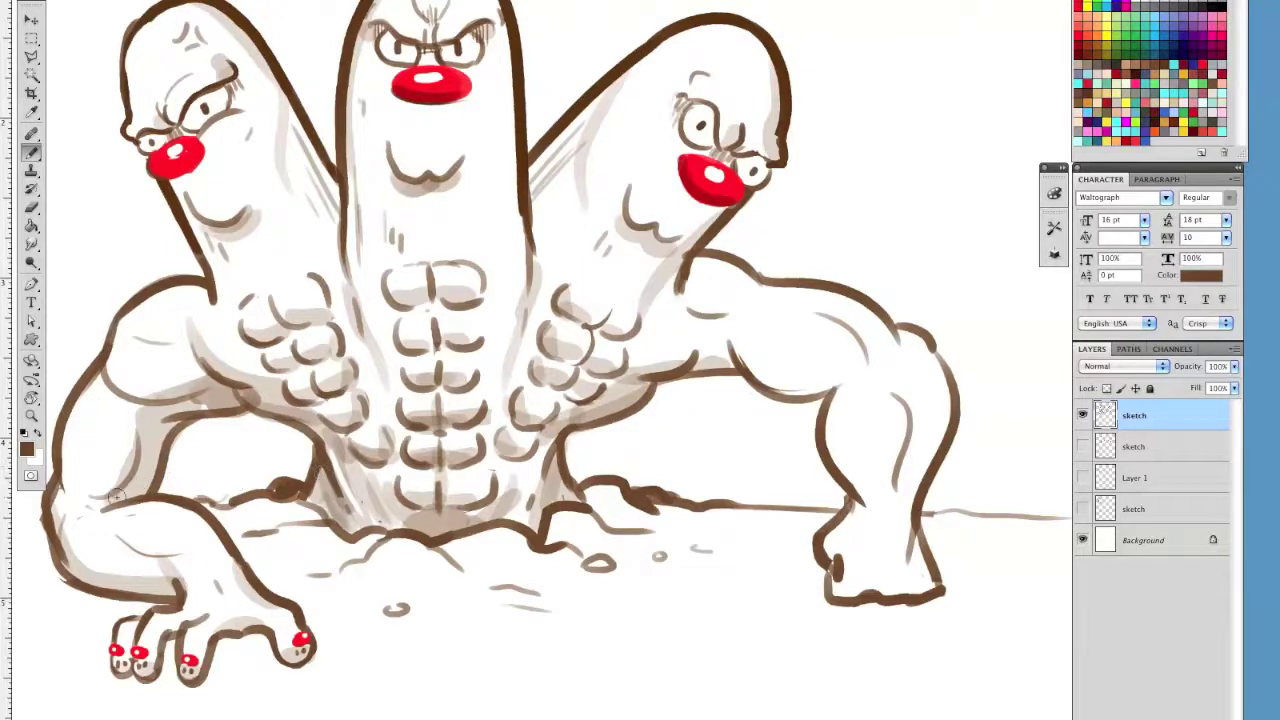
Add more shading to the left arm at the elbow, forearm and shoulder muscle
left_click_drag(74, 510, 163, 428)
left_click_drag(111, 530, 182, 558)
mouse_move(414, 606)
left_mouse_down()
mouse_move(254, 647)
mouse_move(474, 641)
mouse_move(453, 638)
left_mouse_up()
left_click_drag(155, 352, 240, 380)
mouse_move(713, 521)
left_mouse_down()
mouse_move(514, 566)
mouse_move(483, 587)
left_mouse_up()
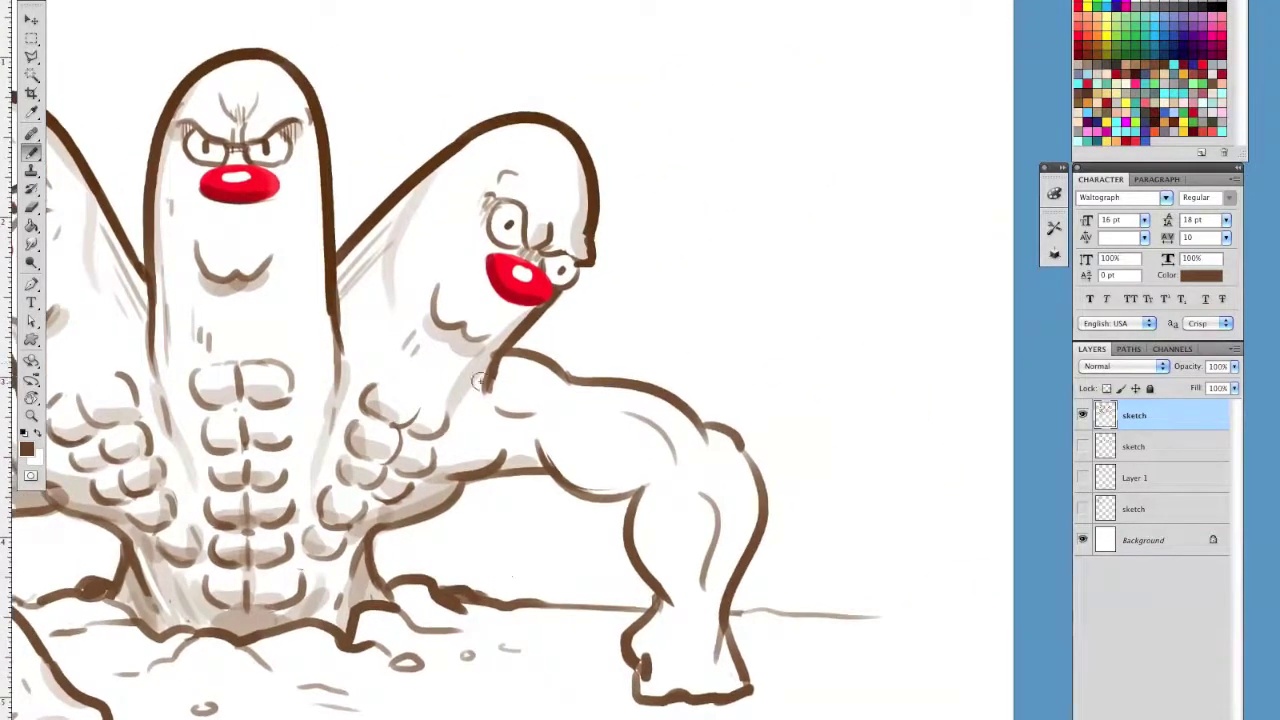
Shade the right shoulder, the underside of the right upper arm and the inner edge of the forearm
mouse_move(487, 372)
left_mouse_down()
mouse_move(556, 408)
mouse_move(650, 495)
left_mouse_up()
mouse_move(518, 432)
left_mouse_down()
mouse_move(654, 477)
mouse_move(654, 531)
mouse_move(686, 614)
left_mouse_up()
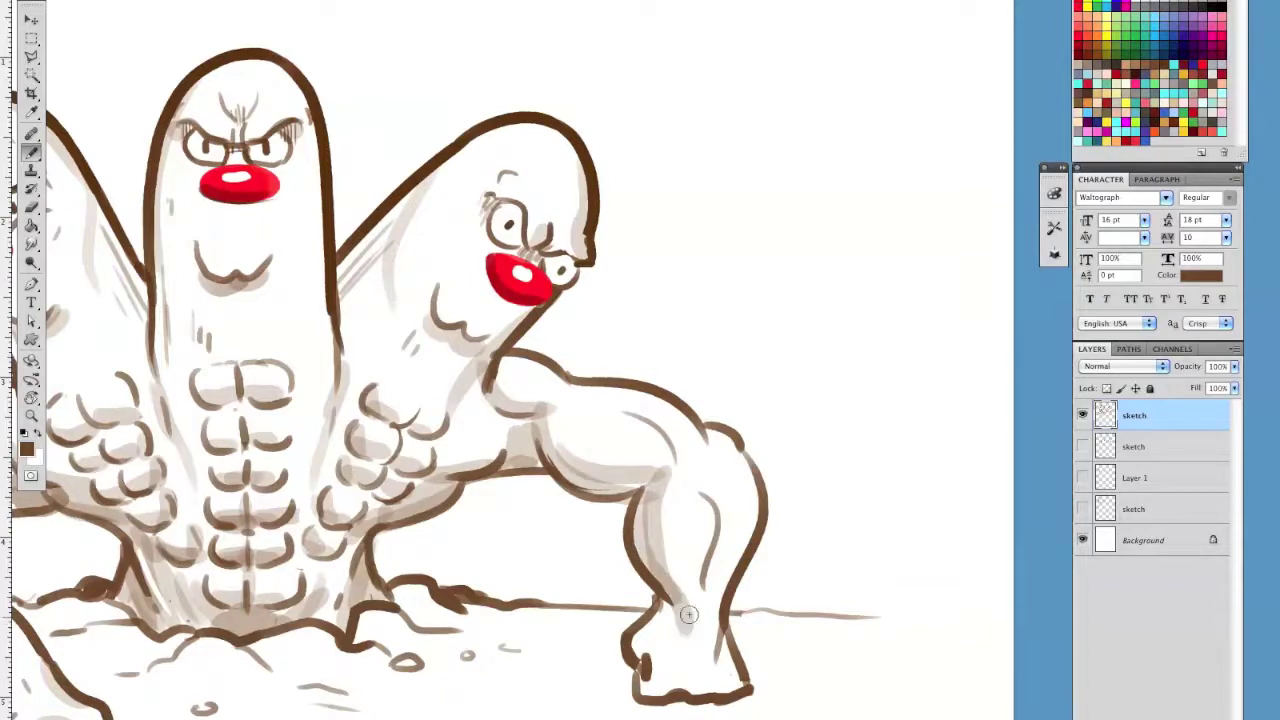
mouse_move(573, 470)
left_mouse_down()
mouse_move(634, 488)
mouse_move(670, 582)
left_mouse_up()
mouse_move(726, 620)
left_mouse_down()
mouse_move(706, 435)
mouse_move(634, 492)
mouse_move(721, 504)
left_mouse_up()
key("e")
key("b")
Shade the outer edge of the right forearm and the right hand, cleaning up spill with the eraser
left_click_drag(707, 378, 671, 494)
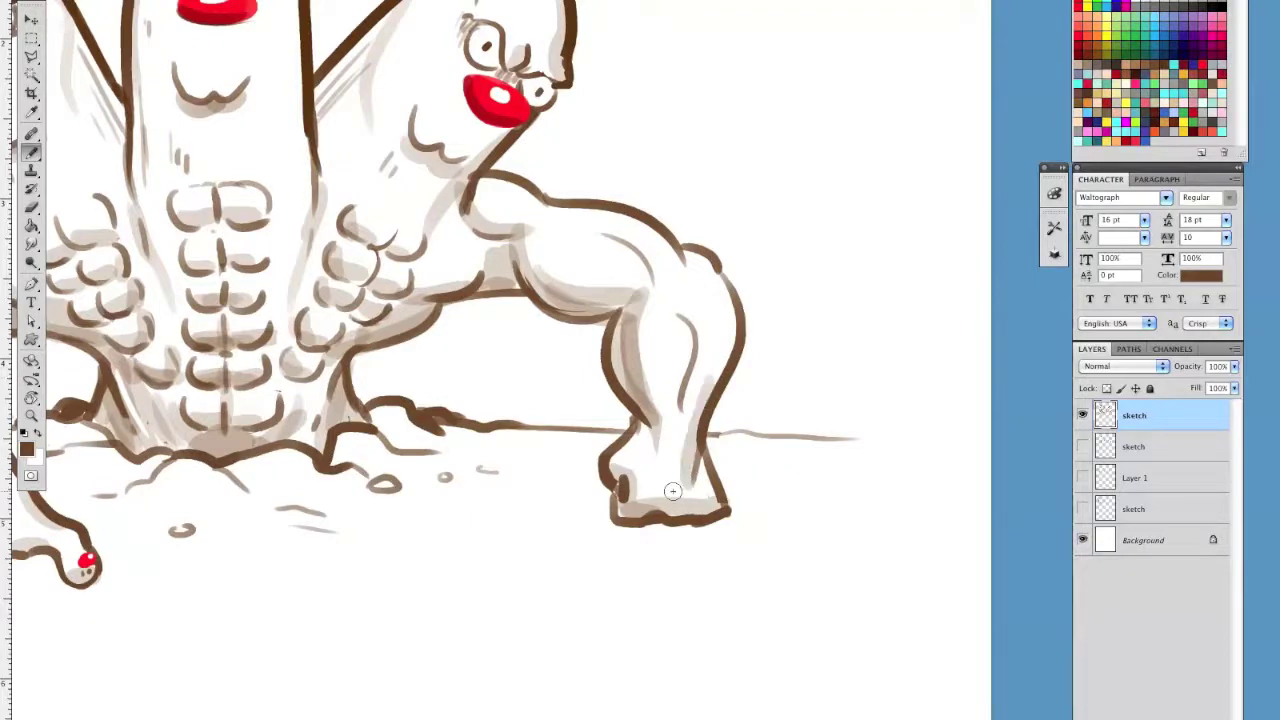
left_click_drag(729, 331, 680, 490)
key("e")
left_click_drag(708, 363, 680, 495)
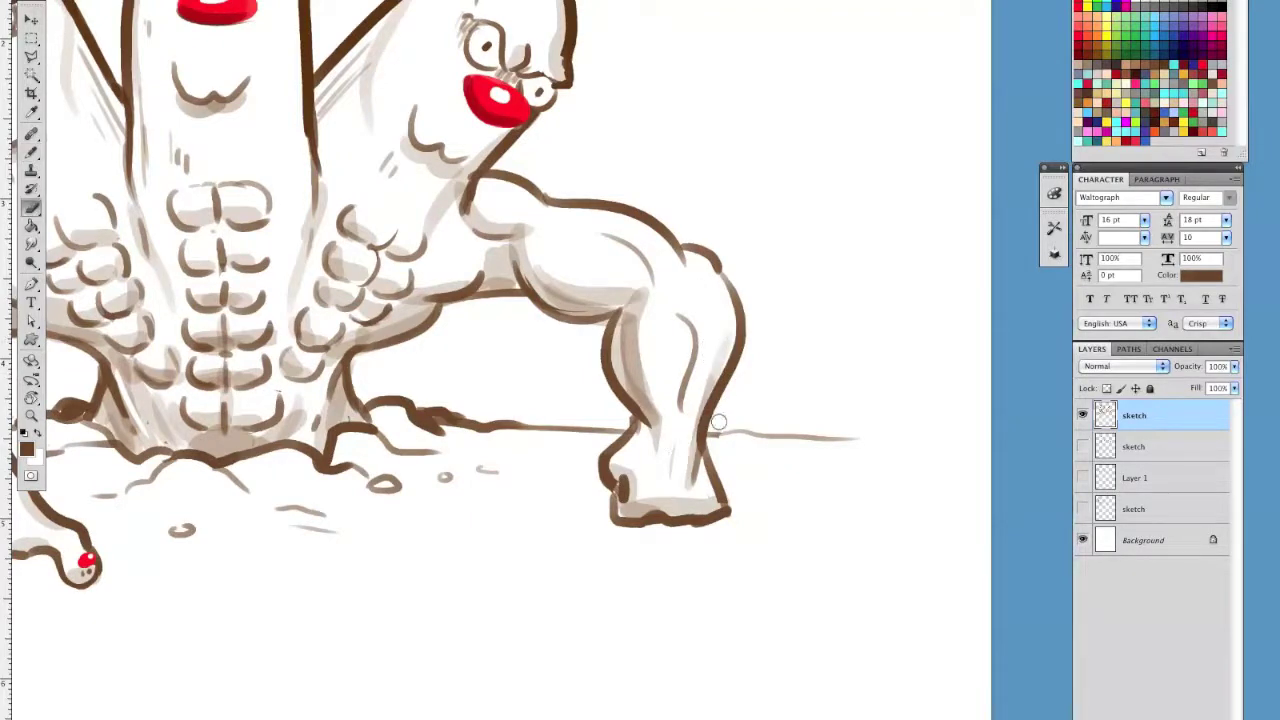
mouse_move(700, 370)
left_mouse_down()
mouse_move(904, 420)
mouse_move(904, 409)
left_mouse_up()
Brush a faint horizon line beyond the left elbow and shade the ground behind the left hand
key("b")
left_click_drag(260, 475, 668, 454)
left_click_drag(432, 458, 337, 461)
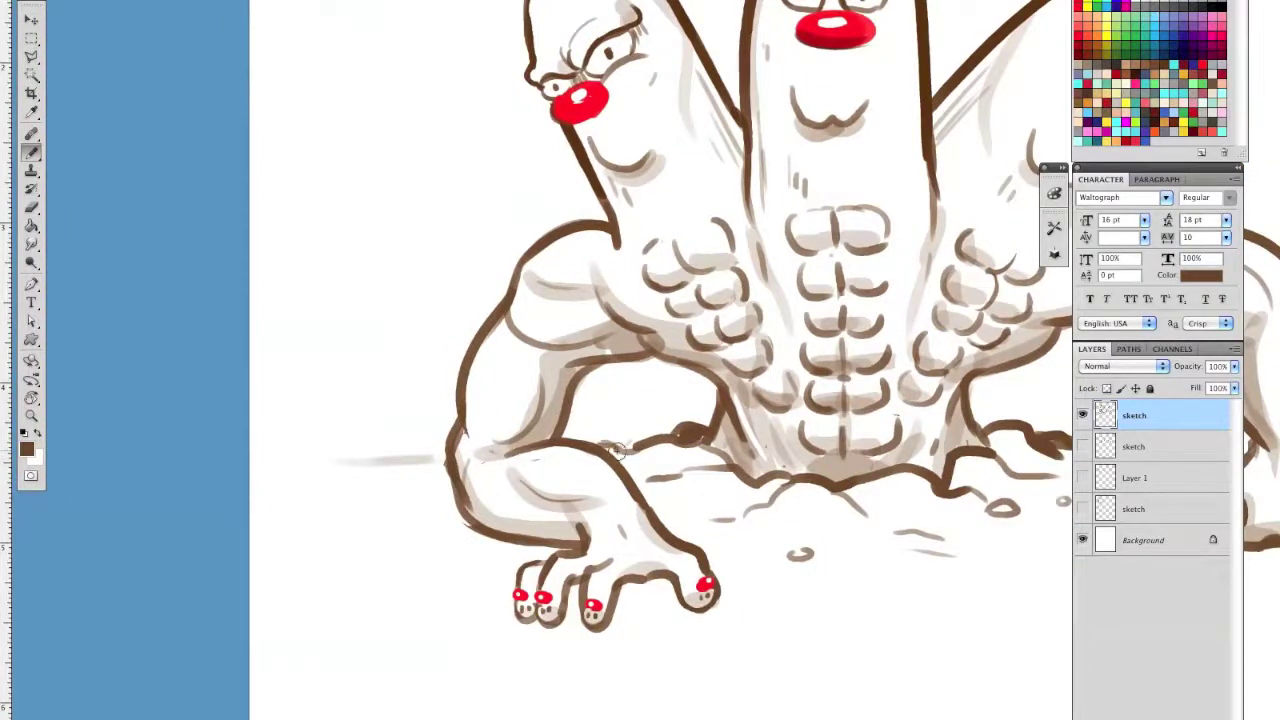
mouse_move(634, 467)
left_mouse_down()
mouse_move(714, 462)
mouse_move(696, 490)
left_mouse_up()
left_click_drag(750, 495, 545, 487)
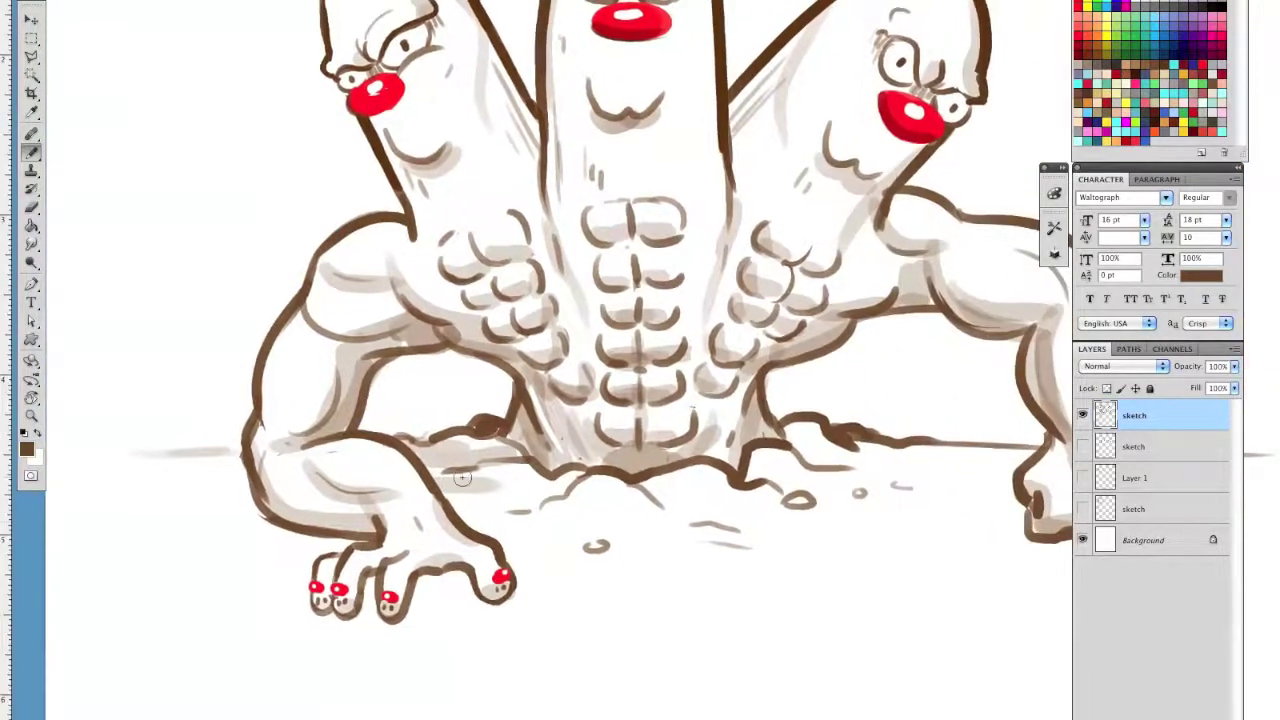
Shade the cracked ground around the torso's base with broad horizontal strokes reaching towards the right hand
mouse_move(453, 482)
left_mouse_down()
mouse_move(591, 514)
mouse_move(600, 503)
mouse_move(668, 510)
mouse_move(685, 494)
mouse_move(659, 478)
mouse_move(725, 503)
mouse_move(760, 462)
mouse_move(805, 490)
mouse_move(783, 485)
left_mouse_up()
left_click_drag(480, 546, 774, 537)
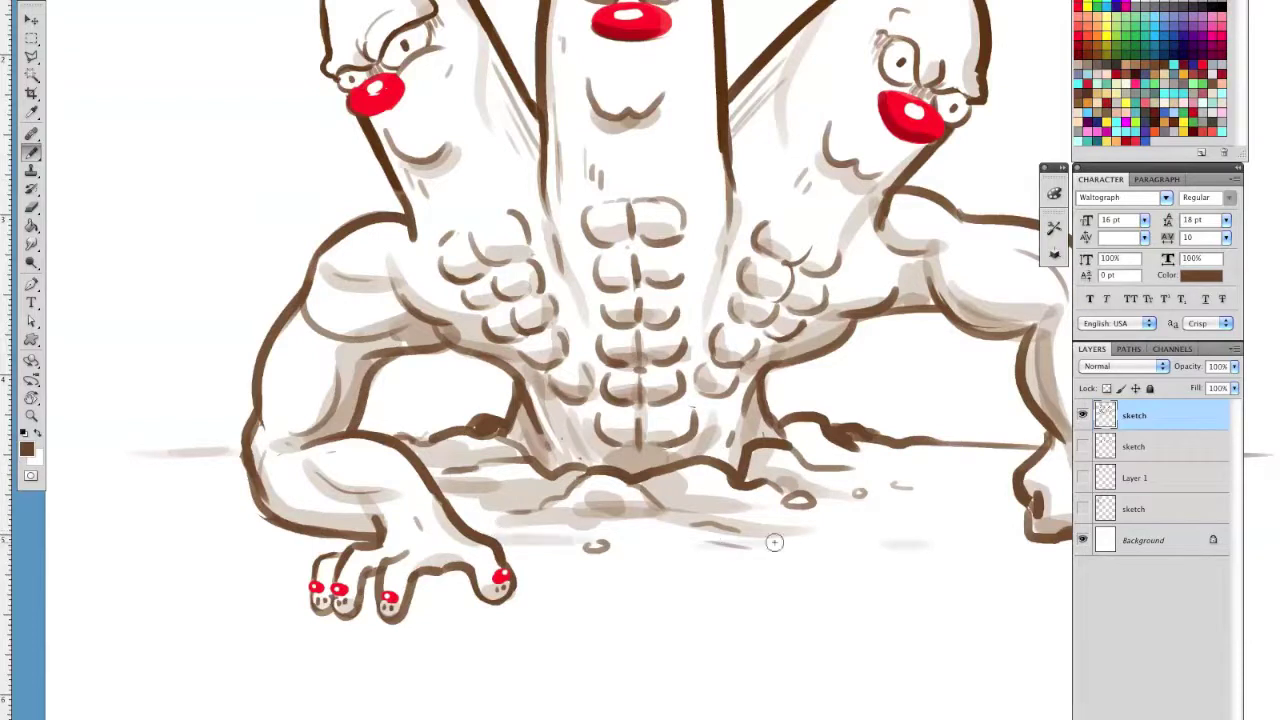
mouse_move(530, 530)
left_mouse_down()
mouse_move(460, 510)
mouse_move(455, 485)
mouse_move(592, 486)
mouse_move(467, 458)
mouse_move(495, 443)
left_mouse_up()
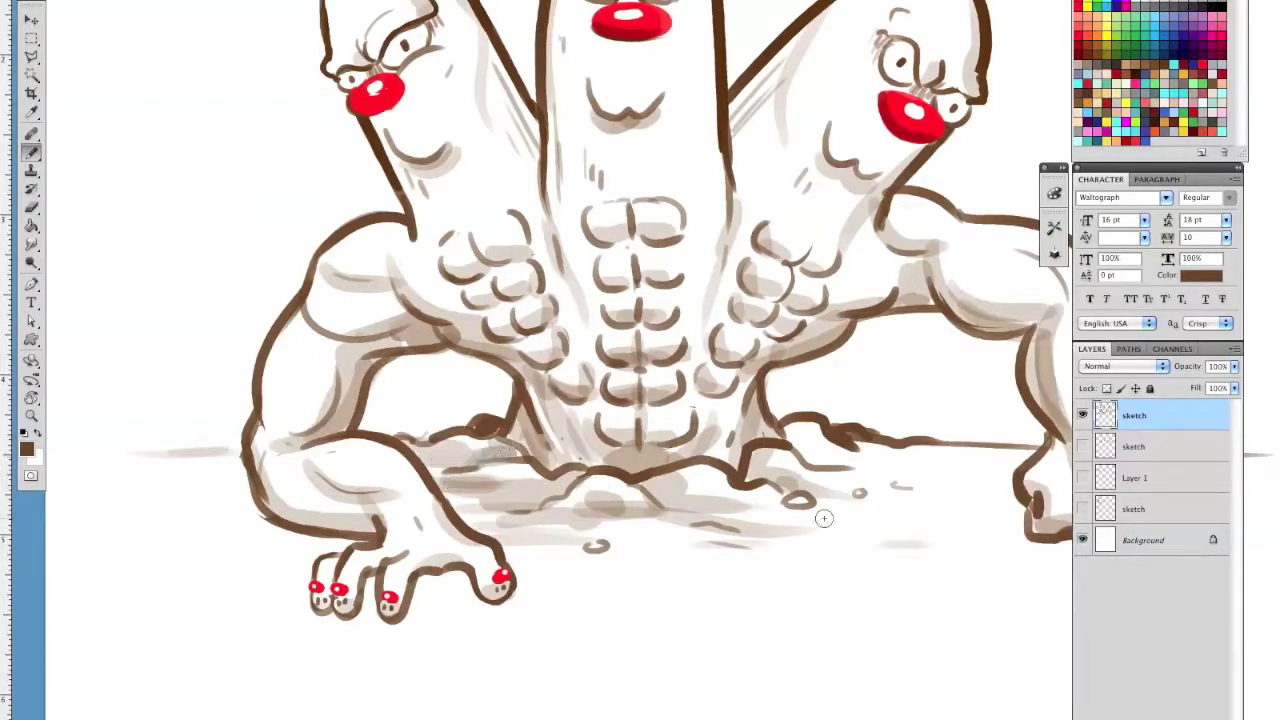
mouse_move(824, 518)
left_mouse_down()
mouse_move(805, 440)
mouse_move(810, 455)
mouse_move(986, 477)
left_mouse_up()
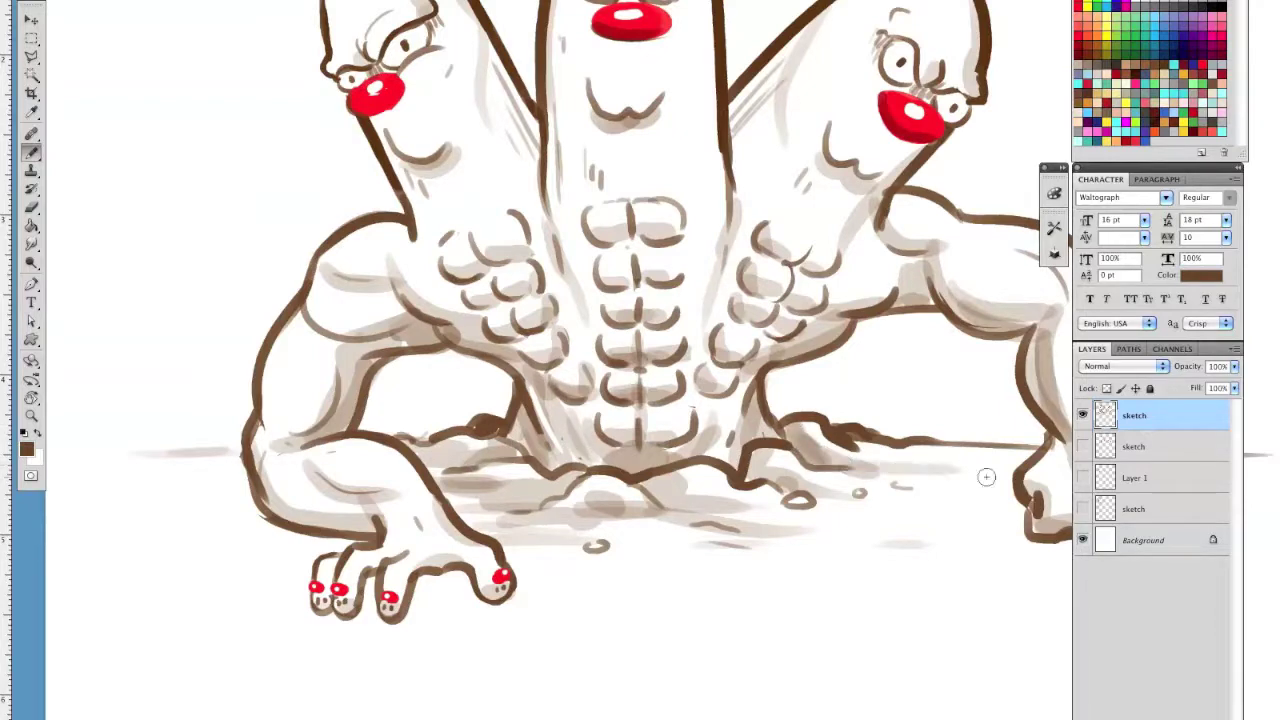
Extend the ground strokes in front of the torso and brush cast shadows beside the right hand and beneath the left hand's fingers
mouse_move(590, 545)
left_mouse_down()
mouse_move(1014, 537)
mouse_move(795, 510)
left_mouse_up()
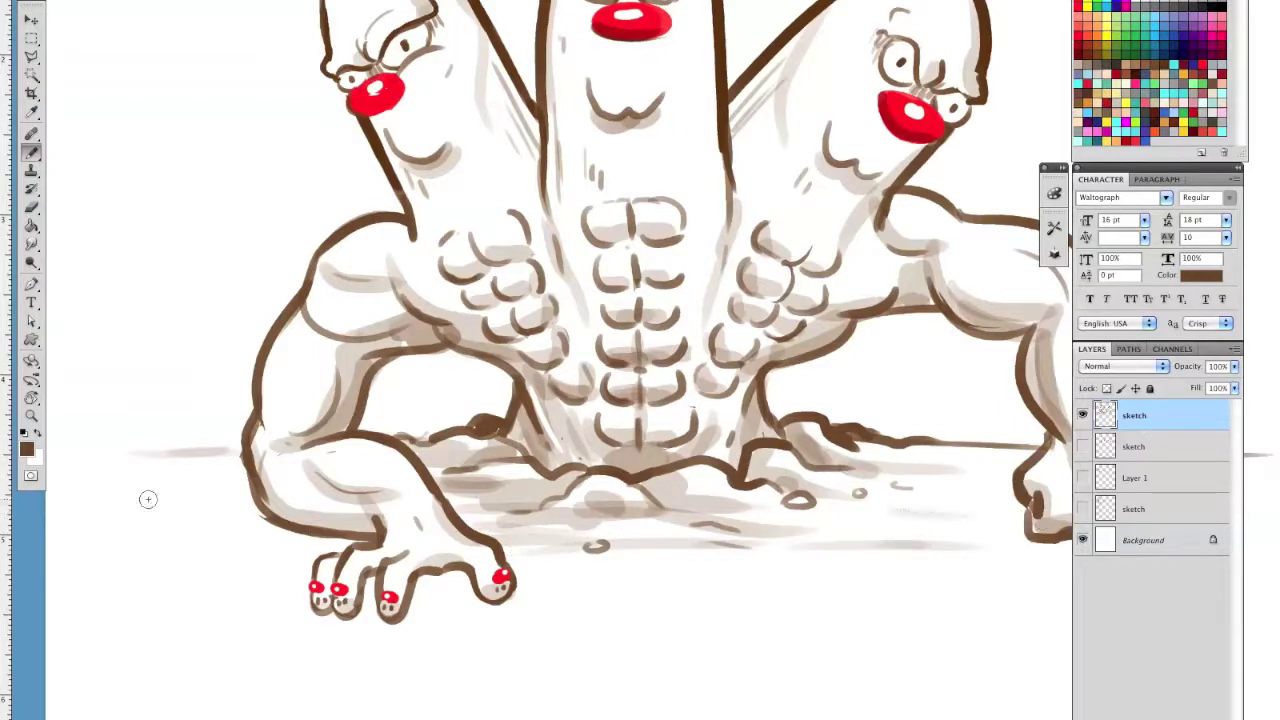
key("ctrl+0")
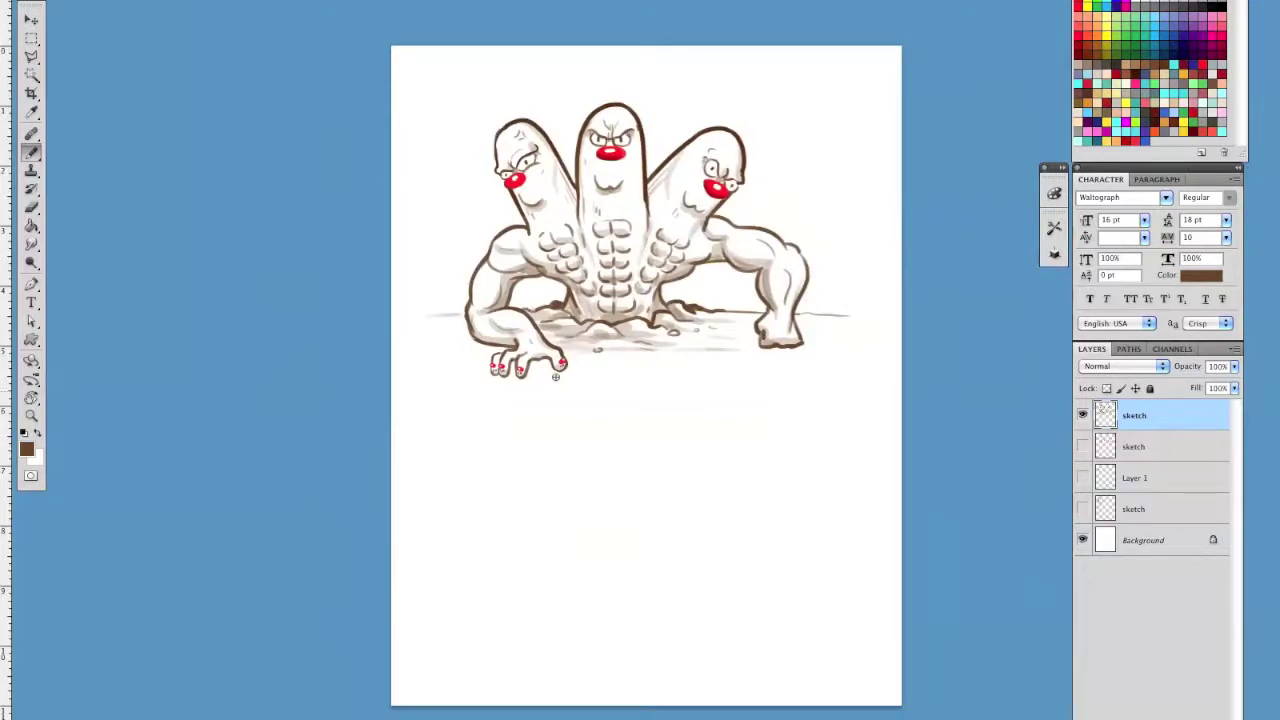
key("z")
left_click(720, 366)
key("b")
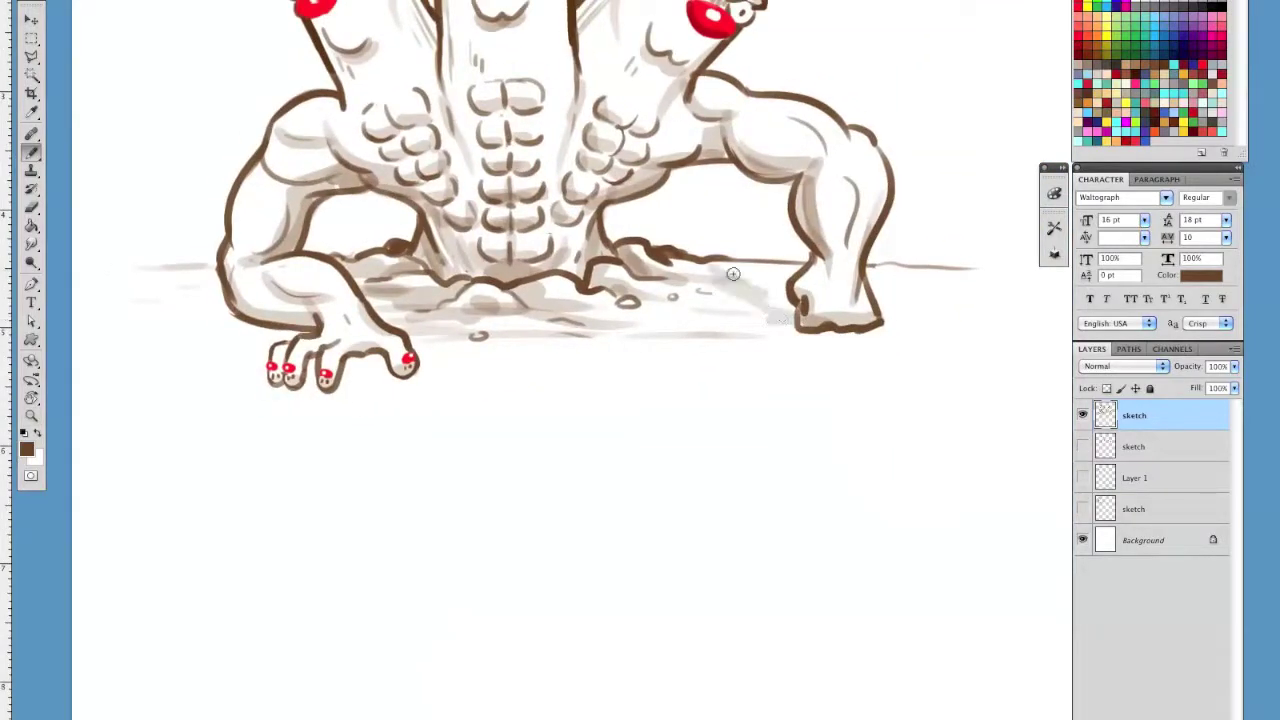
mouse_move(733, 273)
left_mouse_down()
mouse_move(780, 310)
mouse_move(774, 322)
left_mouse_up()
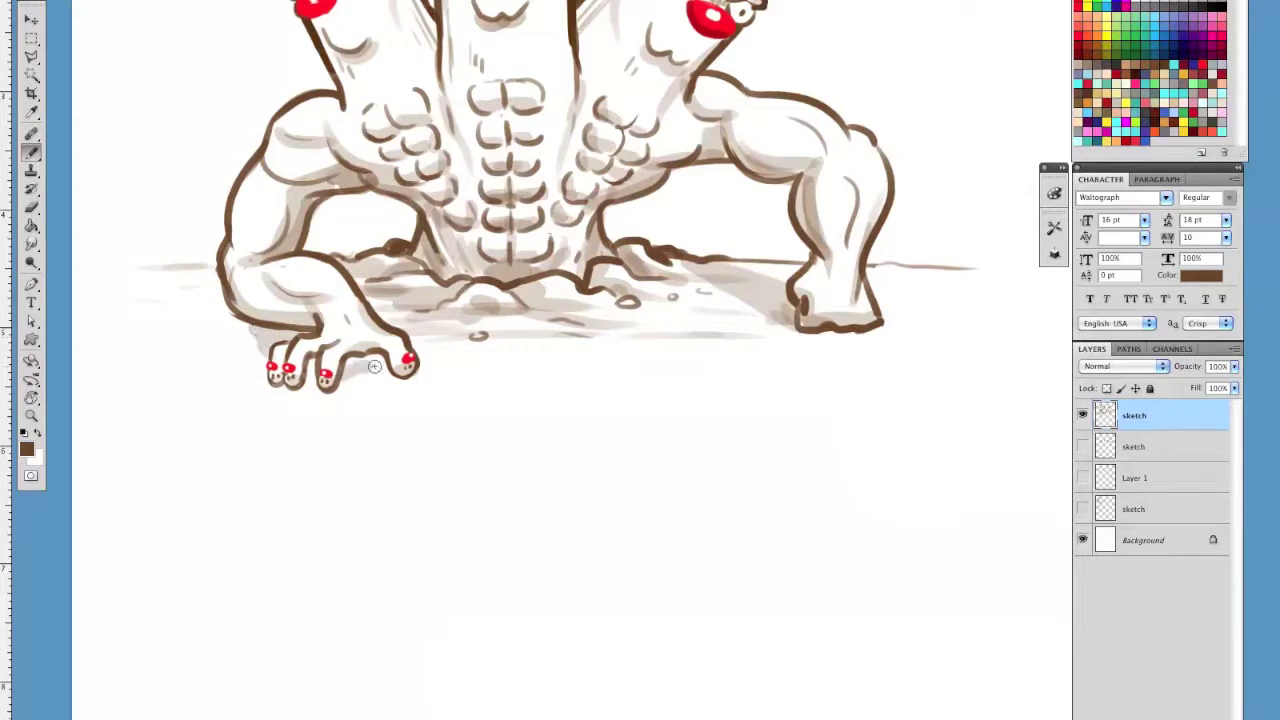
left_click_drag(371, 372, 388, 370)
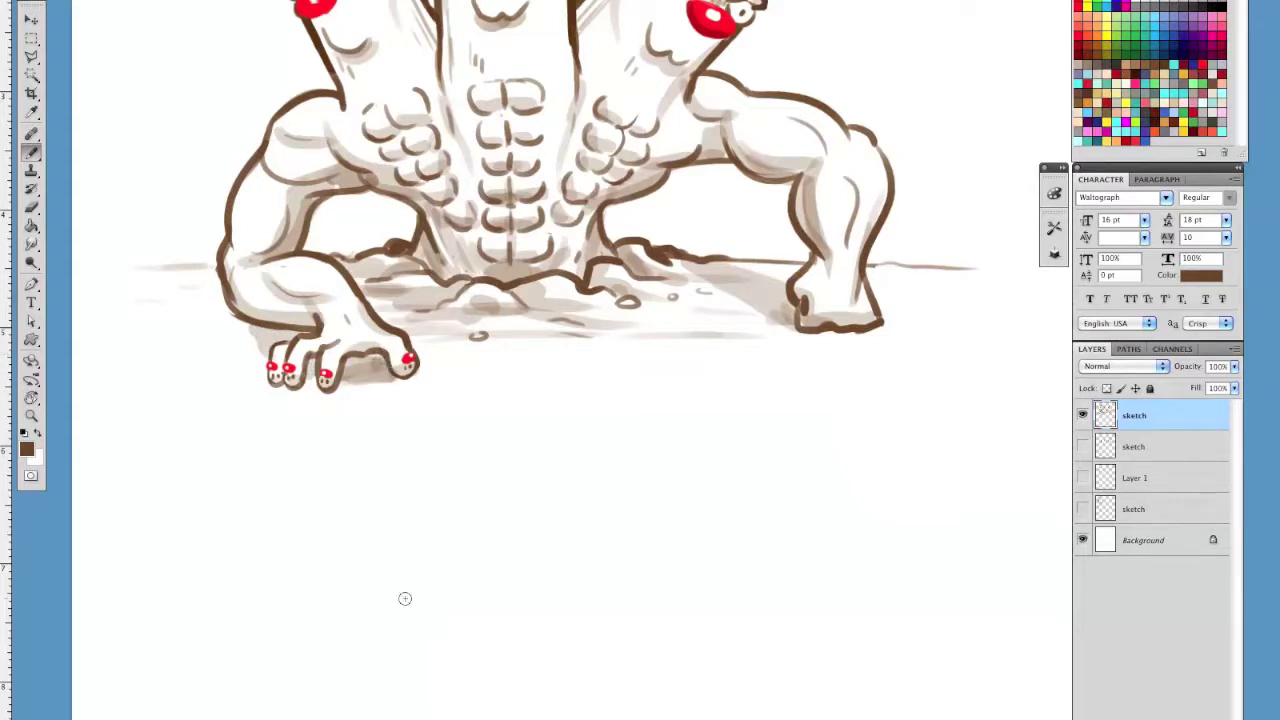
Brush faint horizontal ground strokes beyond the left elbow and beside the left hand
key("e")
key("super+minus")
key("super+minus")
key("super+minus")
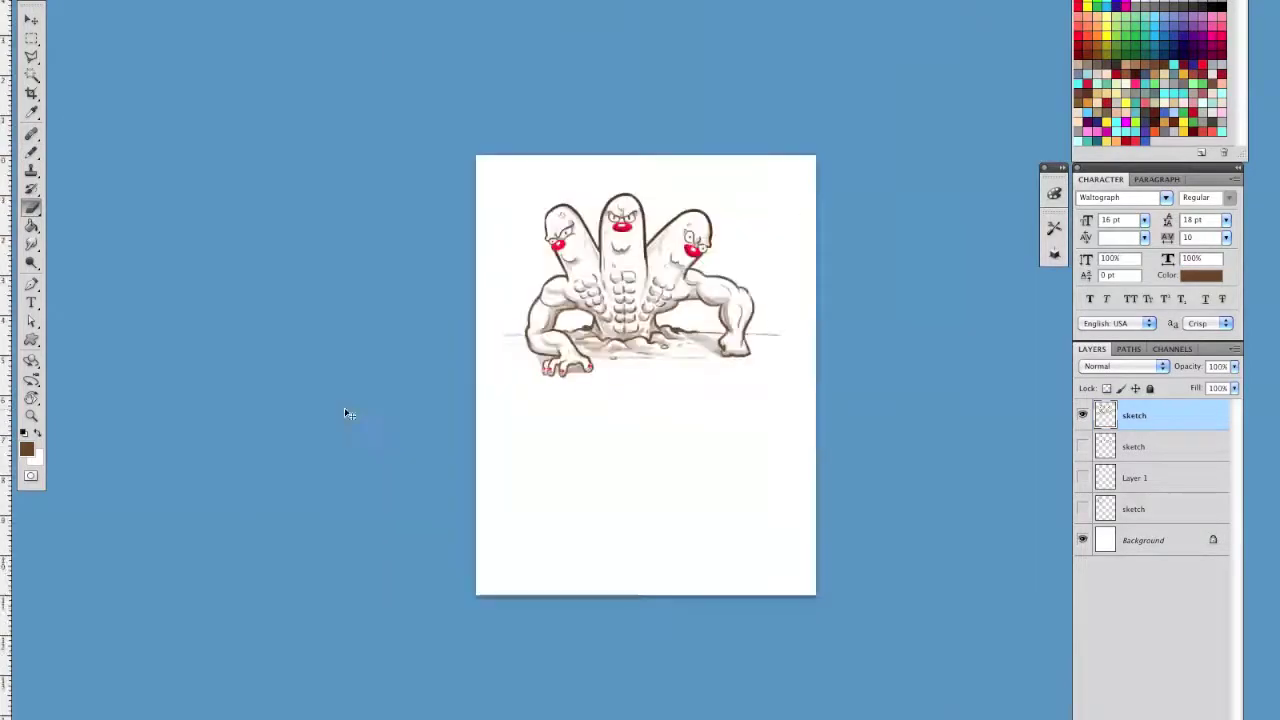
key("b")
key("super+plus")
key("super+plus")
key("super+plus")
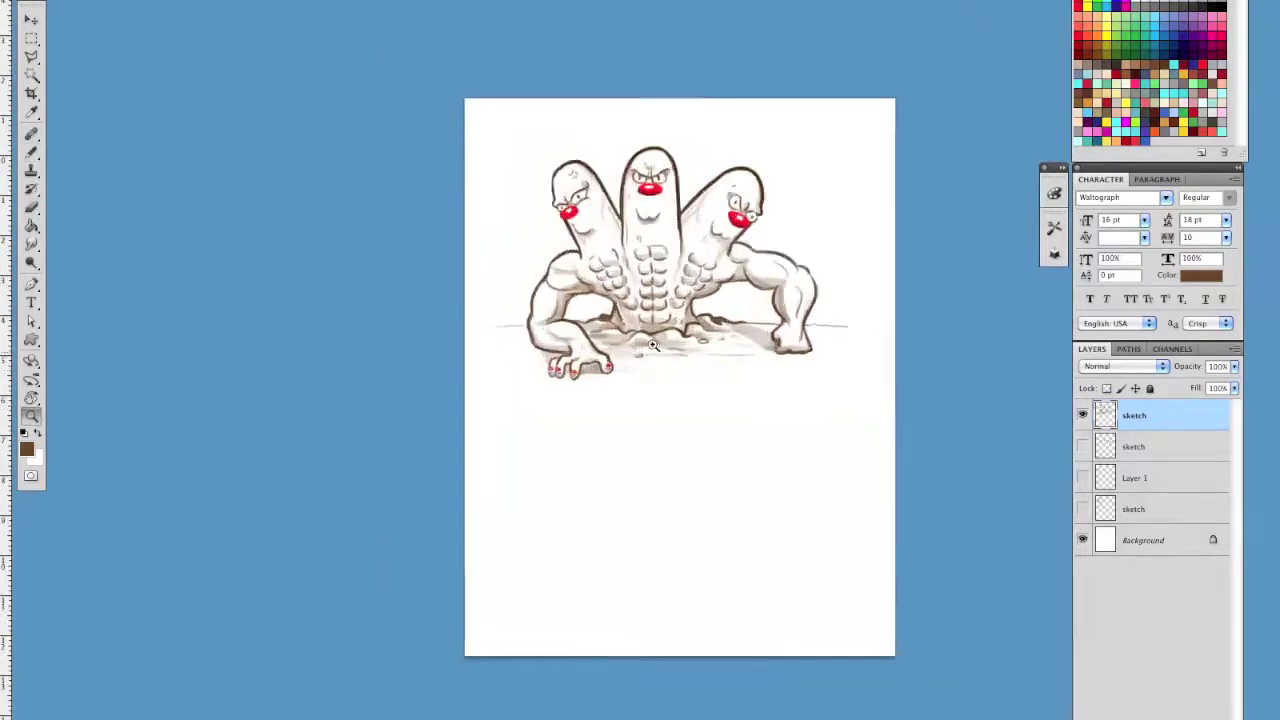
key("e")
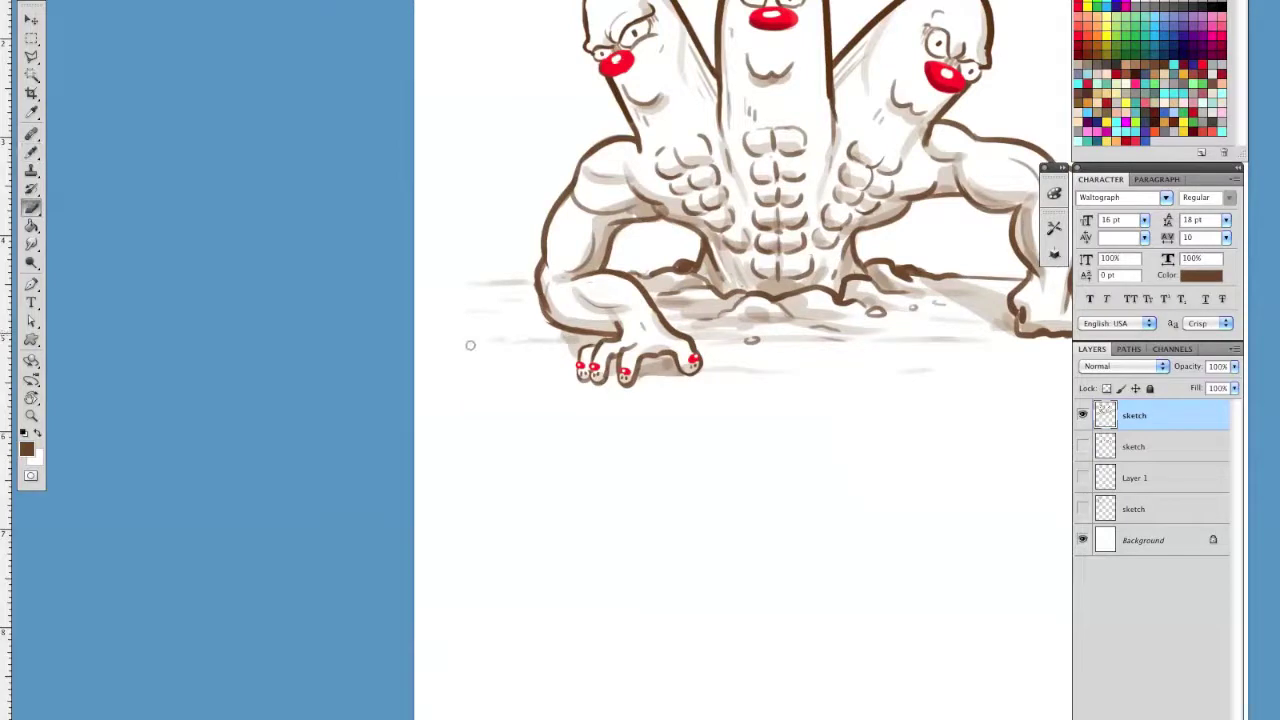
key("b")
key("e")
key("b")
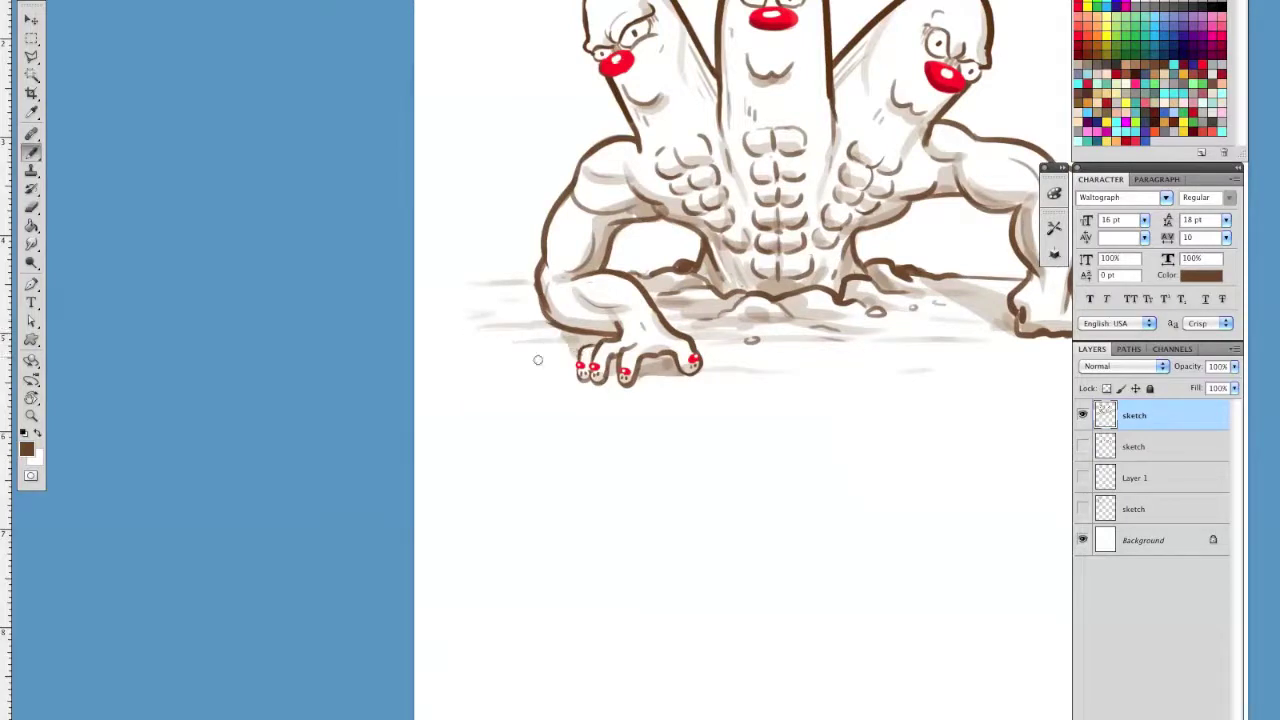
Deepen the ground shadow between the torso and the right hand, and add light ground strokes beyond that hand
scroll(578, 378, "right", 5)
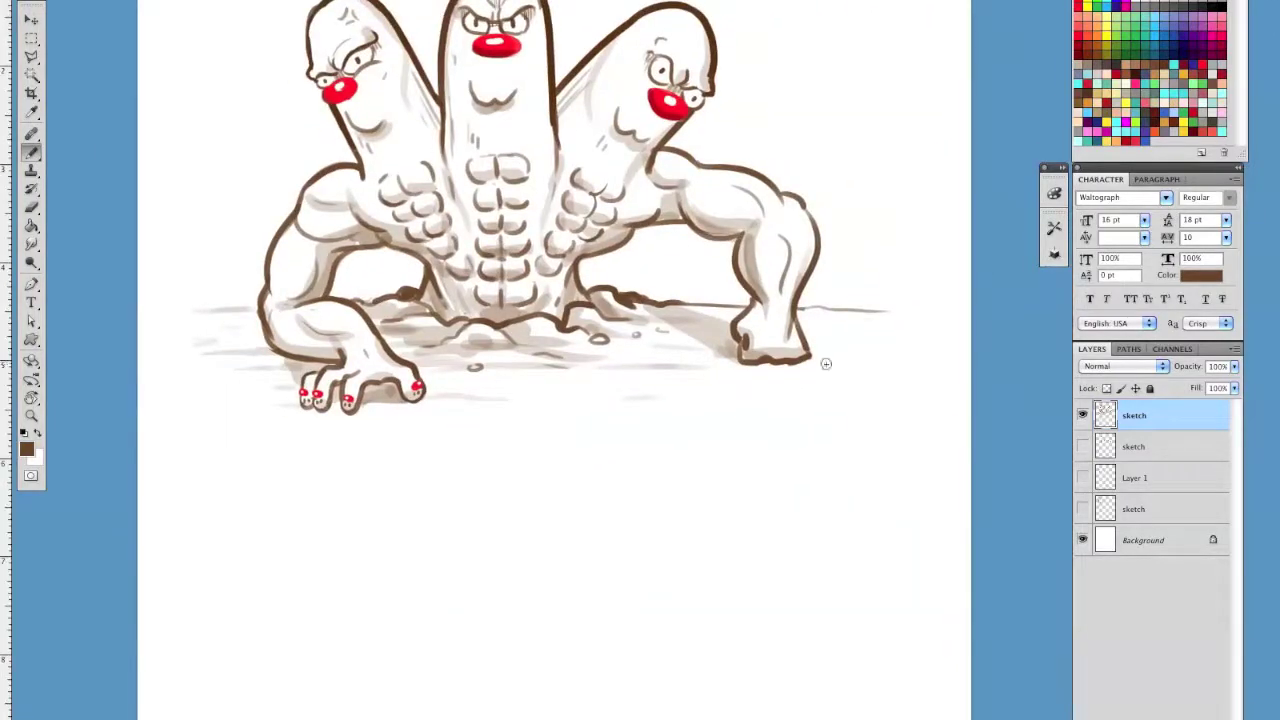
left_click_drag(661, 329, 714, 326)
left_click_drag(630, 313, 758, 314)
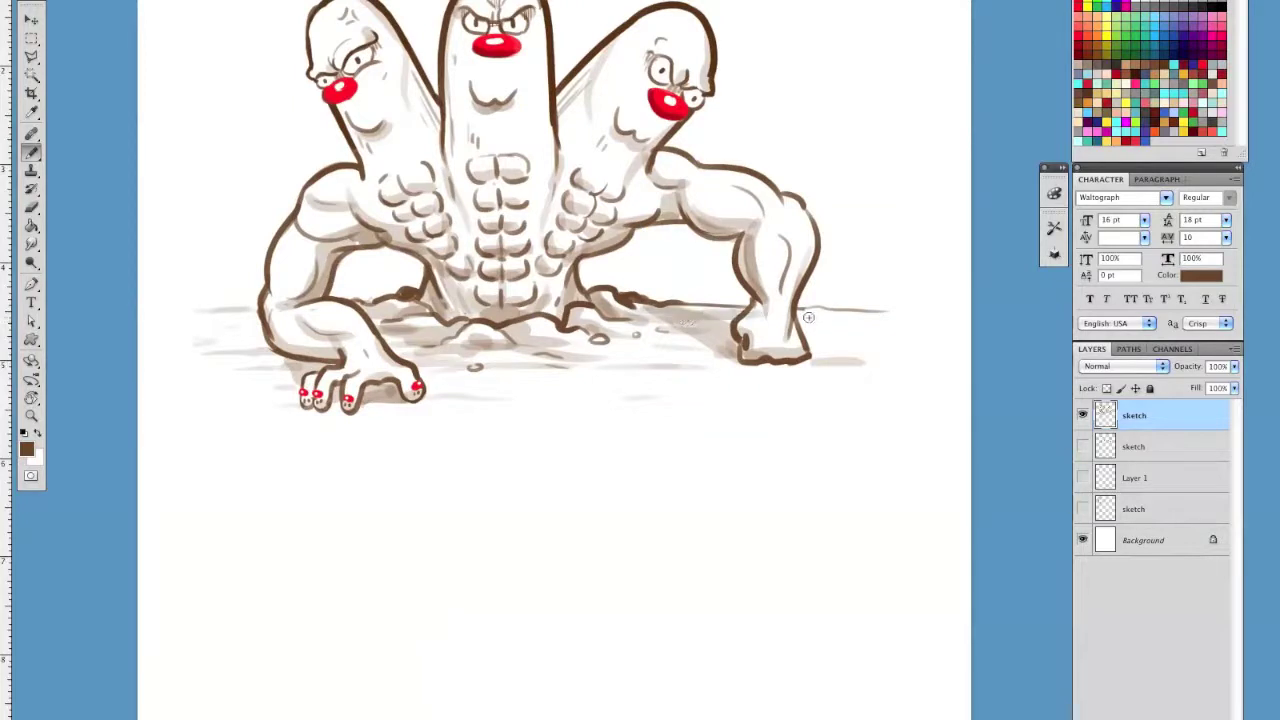
key("e")
key("b")
Sample a dark brown from the drawing and strengthen the horizon line beyond the left elbow
left_click_drag(234, 313, 211, 305)
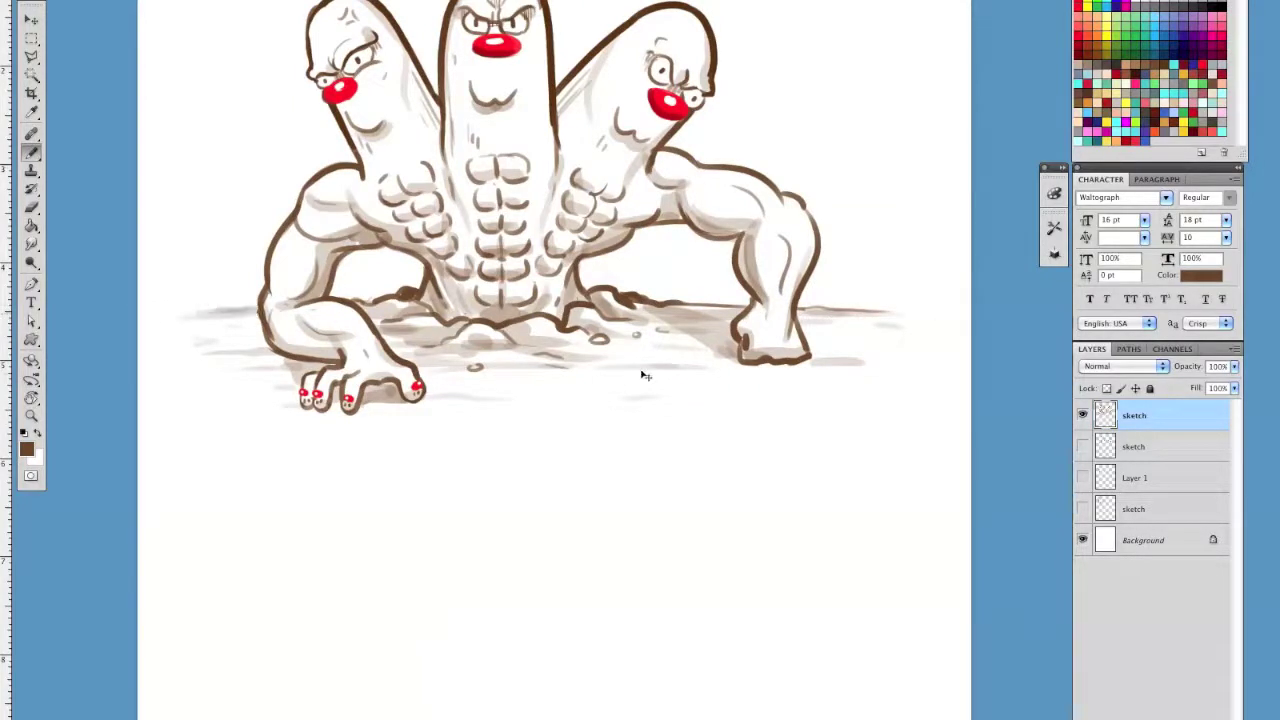
key("ctrl+z")
key("i")
left_click(666, 298)
key("b")
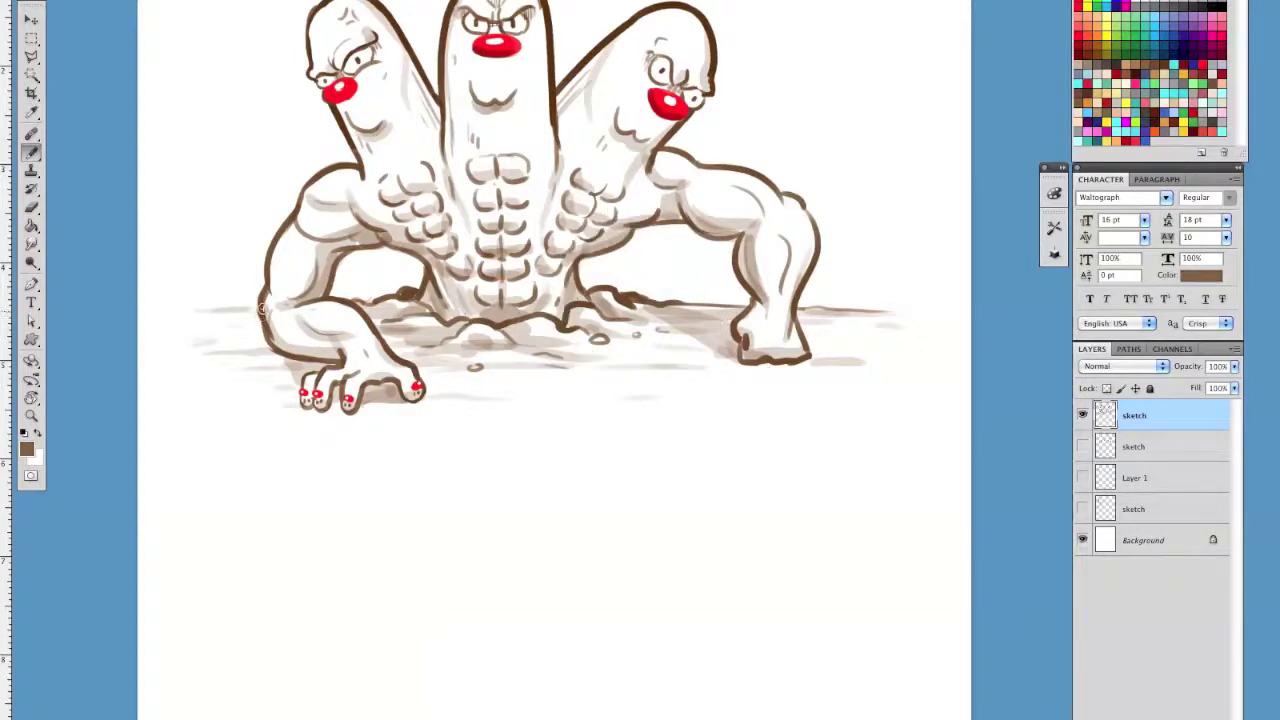
key("i")
left_click(403, 296)
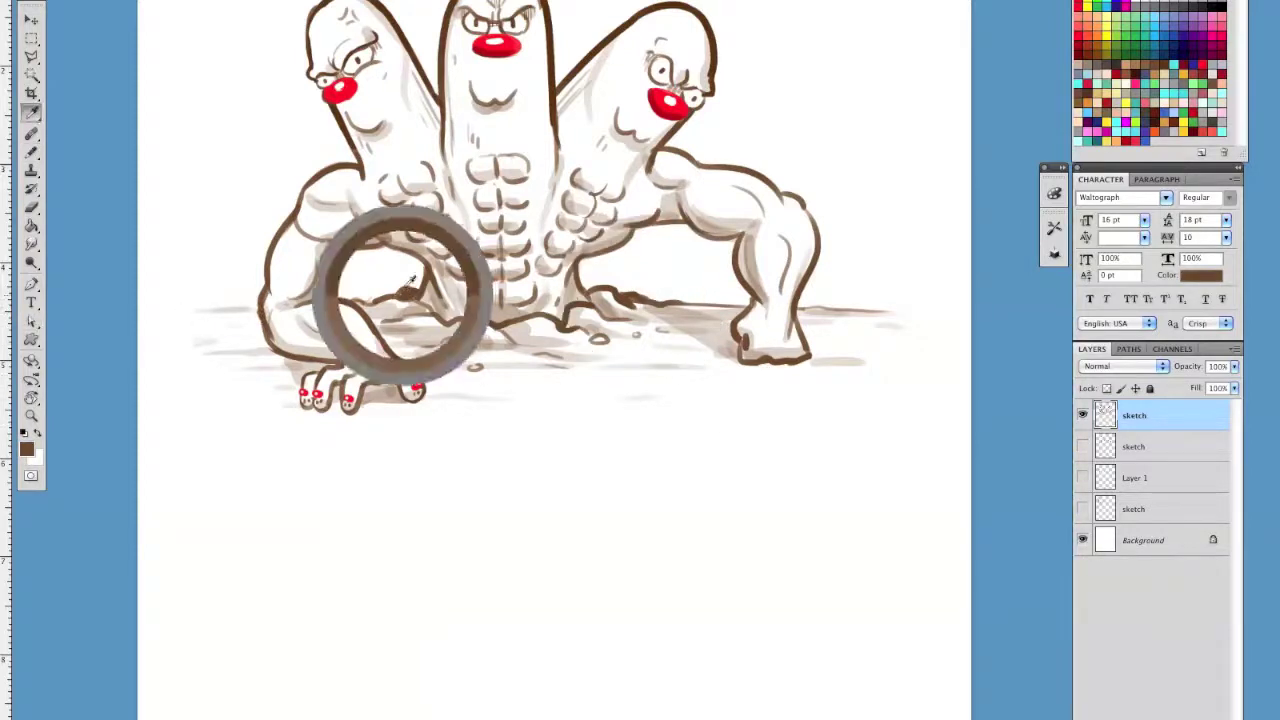
key("b")
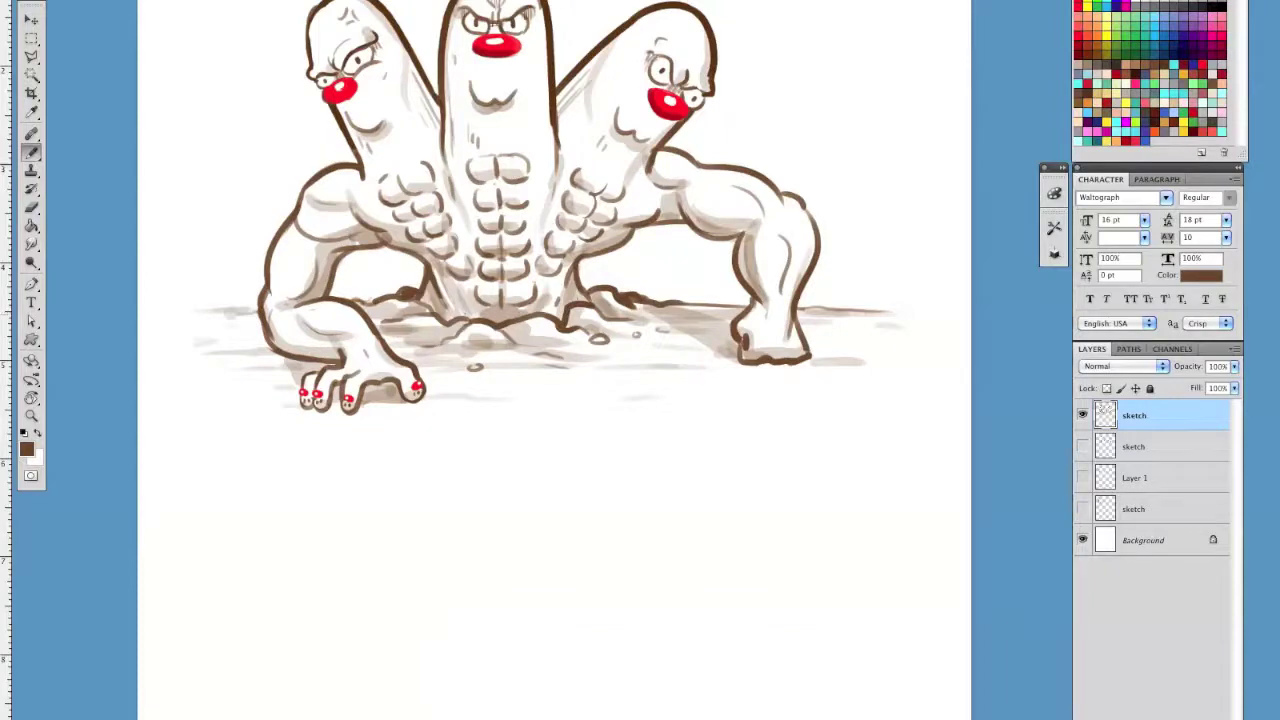
mouse_move(305, 334)
left_mouse_down()
mouse_move(791, 397)
mouse_move(664, 370)
left_mouse_up()
key("ctrl+z")
left_click_drag(748, 371, 708, 374)
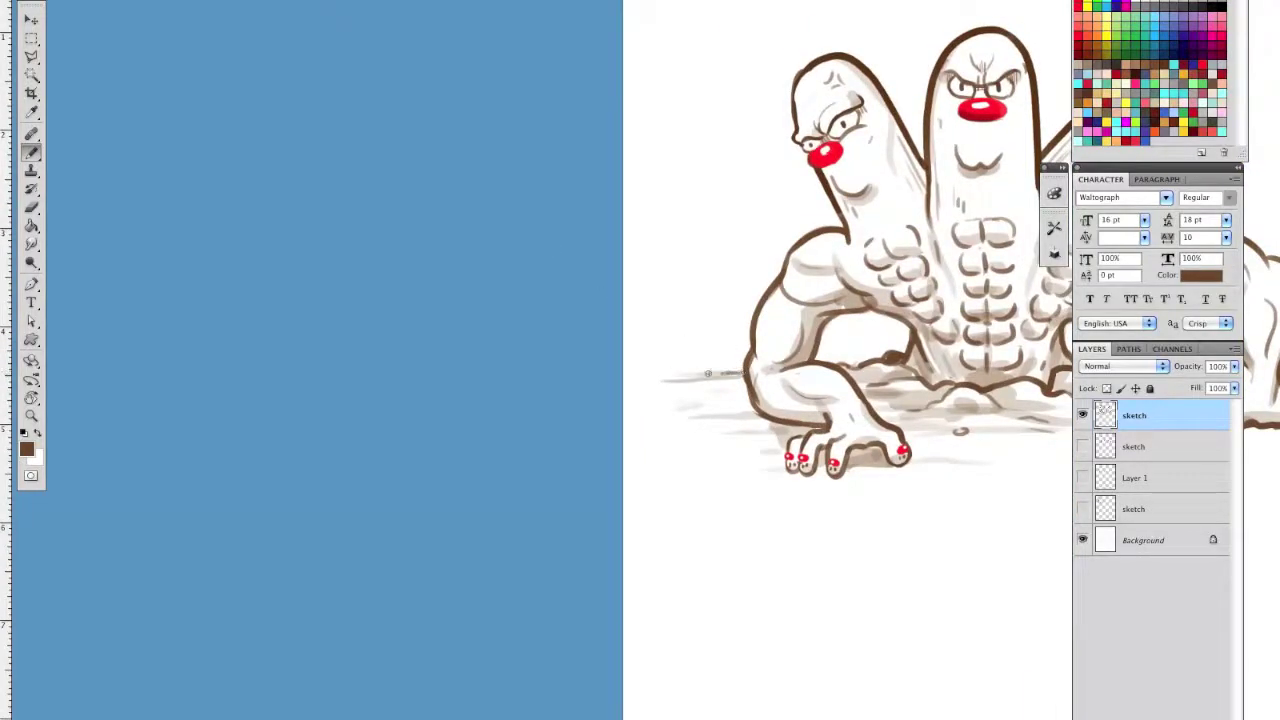
key("e")
scroll(790, 380, "right", 10)
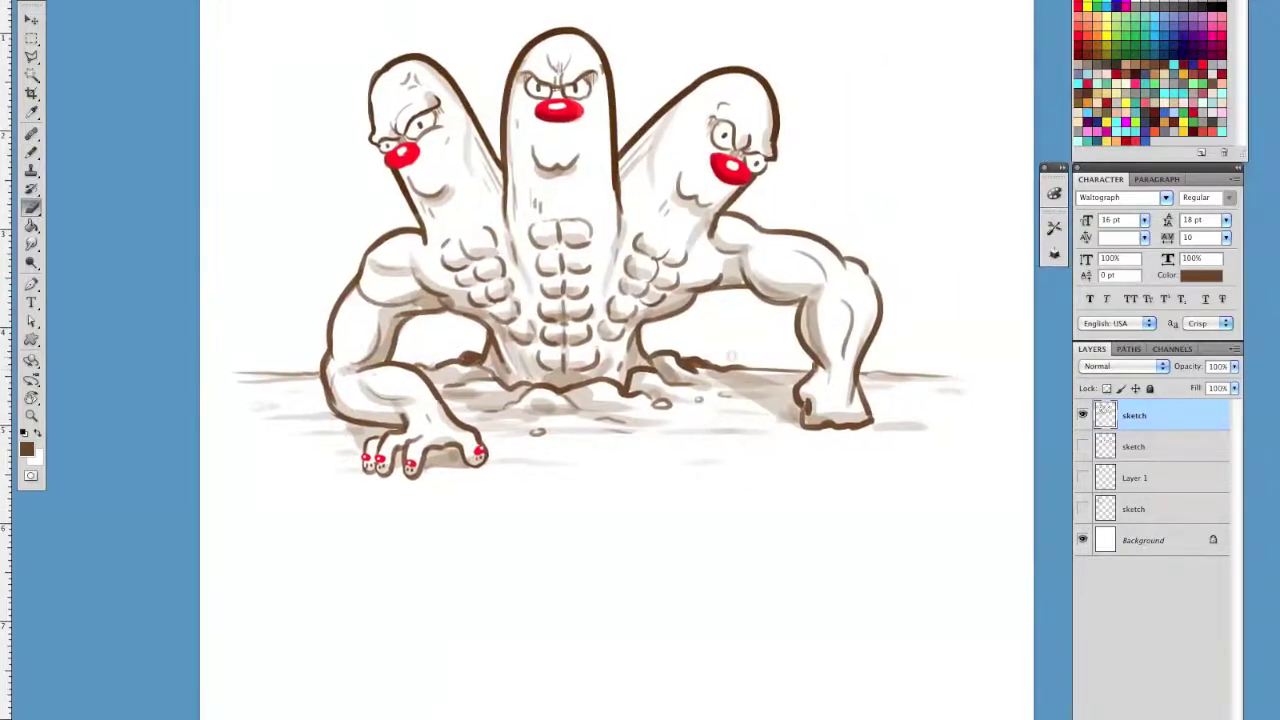
Add small dark pebbles and short crack marks to the ground in front of the torso and beyond both arms
key("b")
mouse_move(280, 377)
left_mouse_down()
mouse_move(233, 380)
mouse_move(252, 374)
mouse_move(250, 418)
left_mouse_up()
key("e")
key("b")
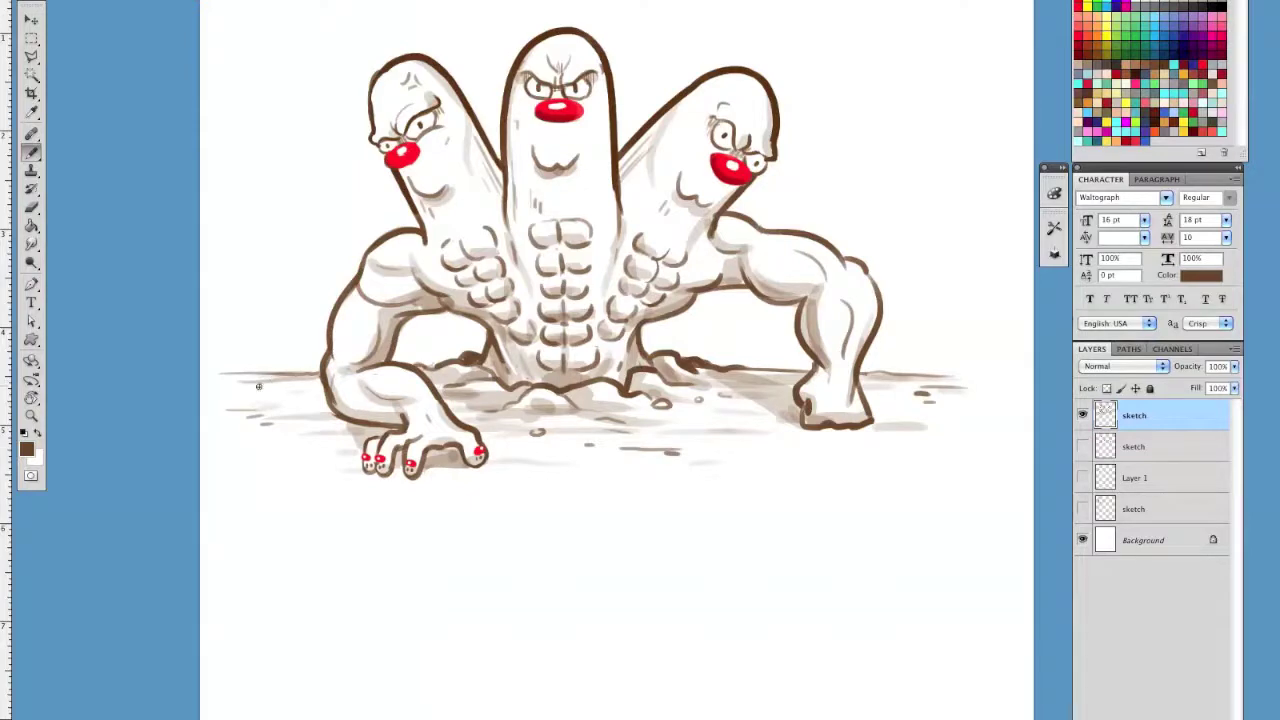
Clean up the shading on the necks and abs with the eraser
key("super+0")
left_click_drag(736, 549, 690, 592)
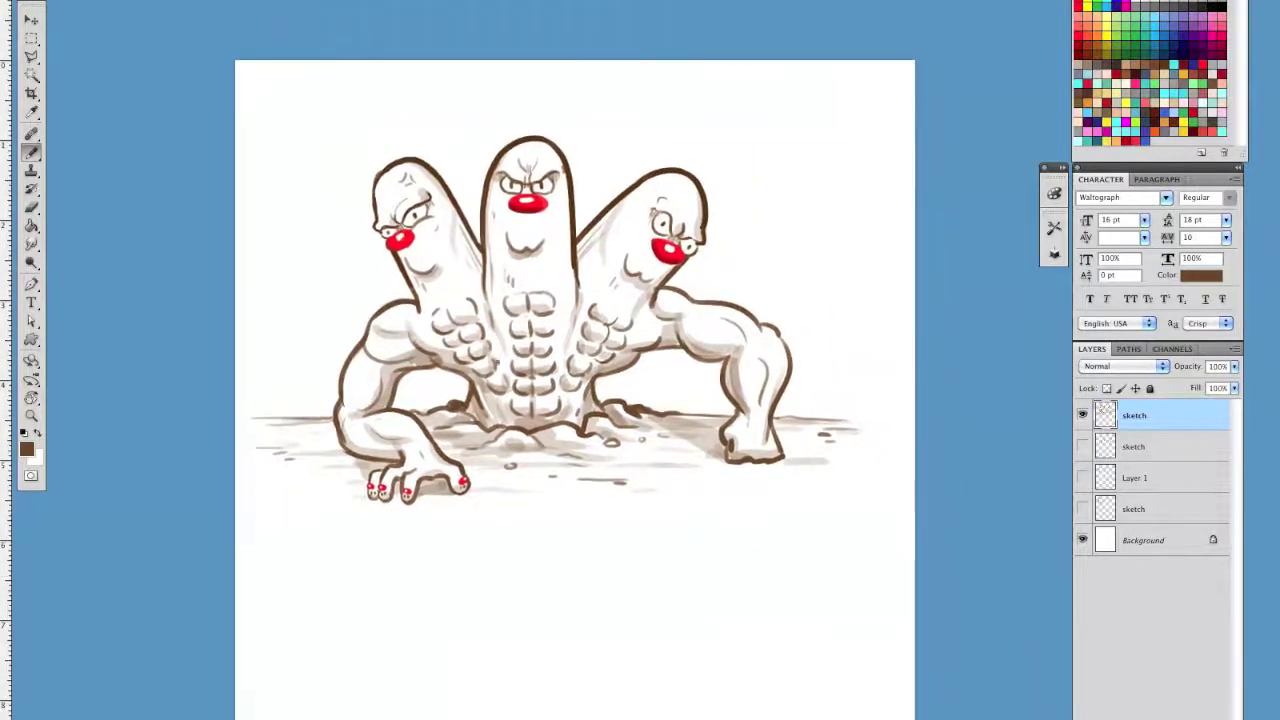
key("z")
left_click(585, 166)
key("e")
left_click_drag(429, 251, 428, 273)
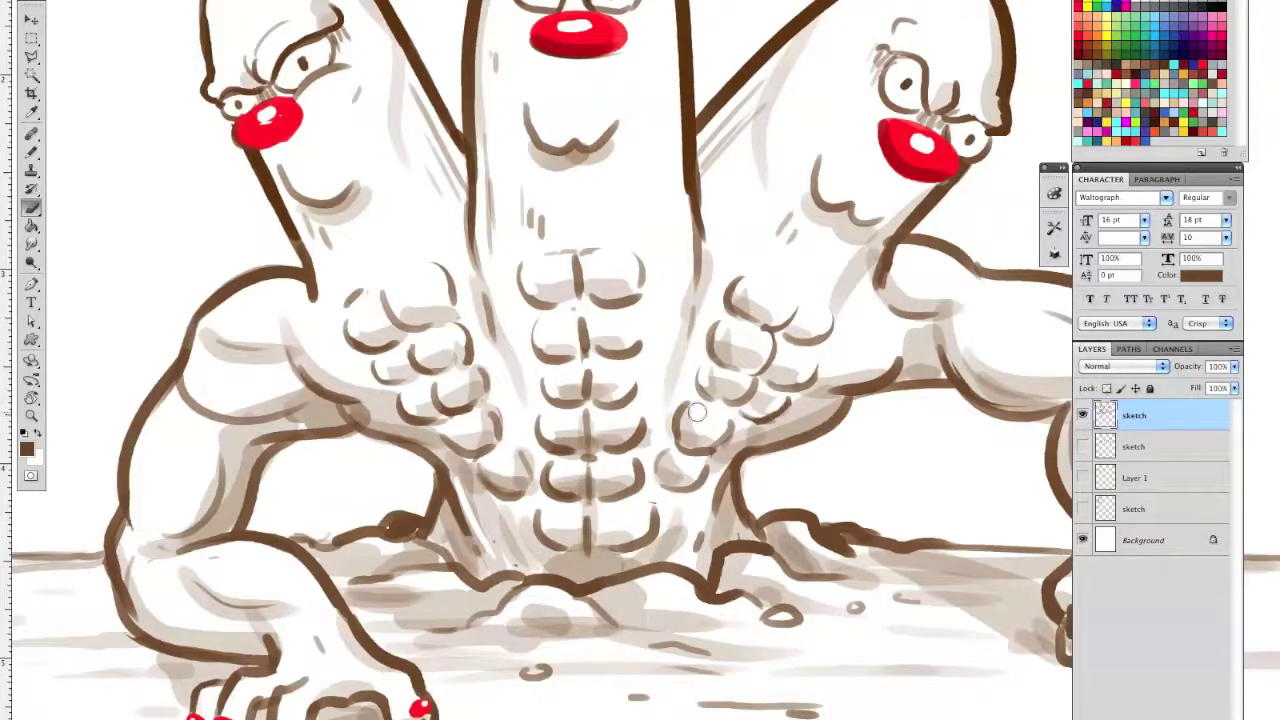
key("super+0")
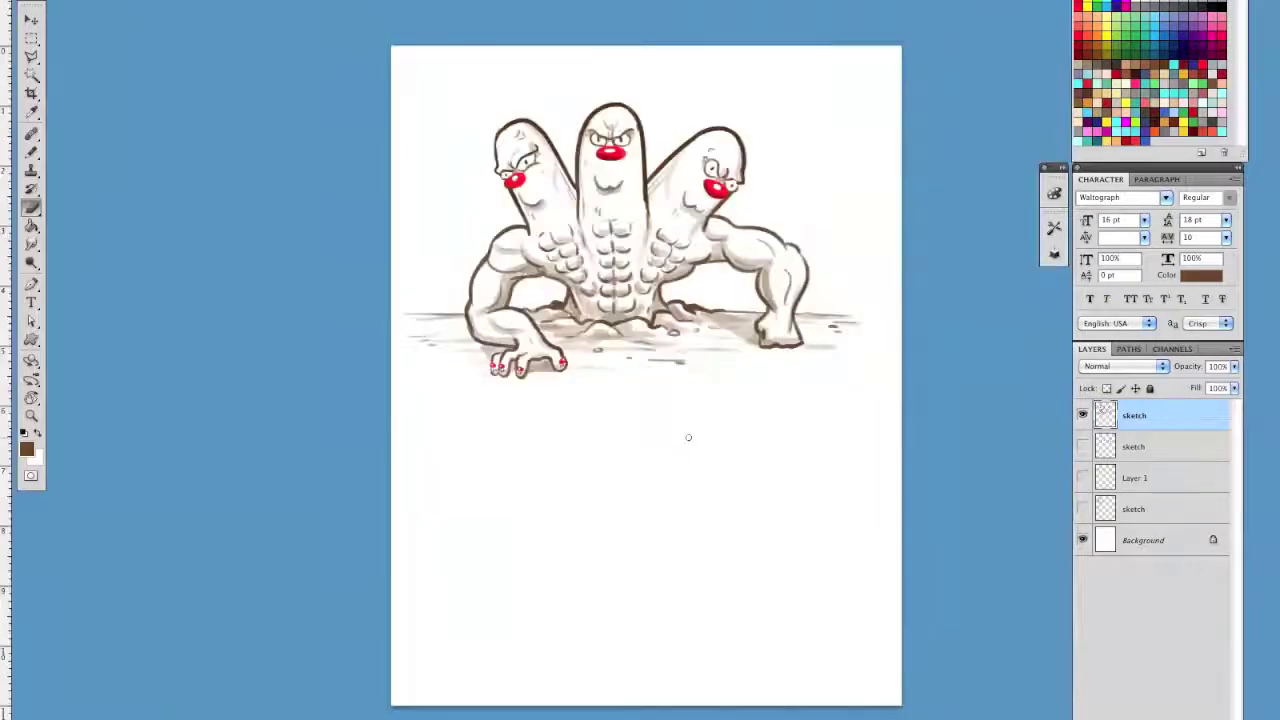
left_click_drag(898, 584, 788, 633)
key("b")
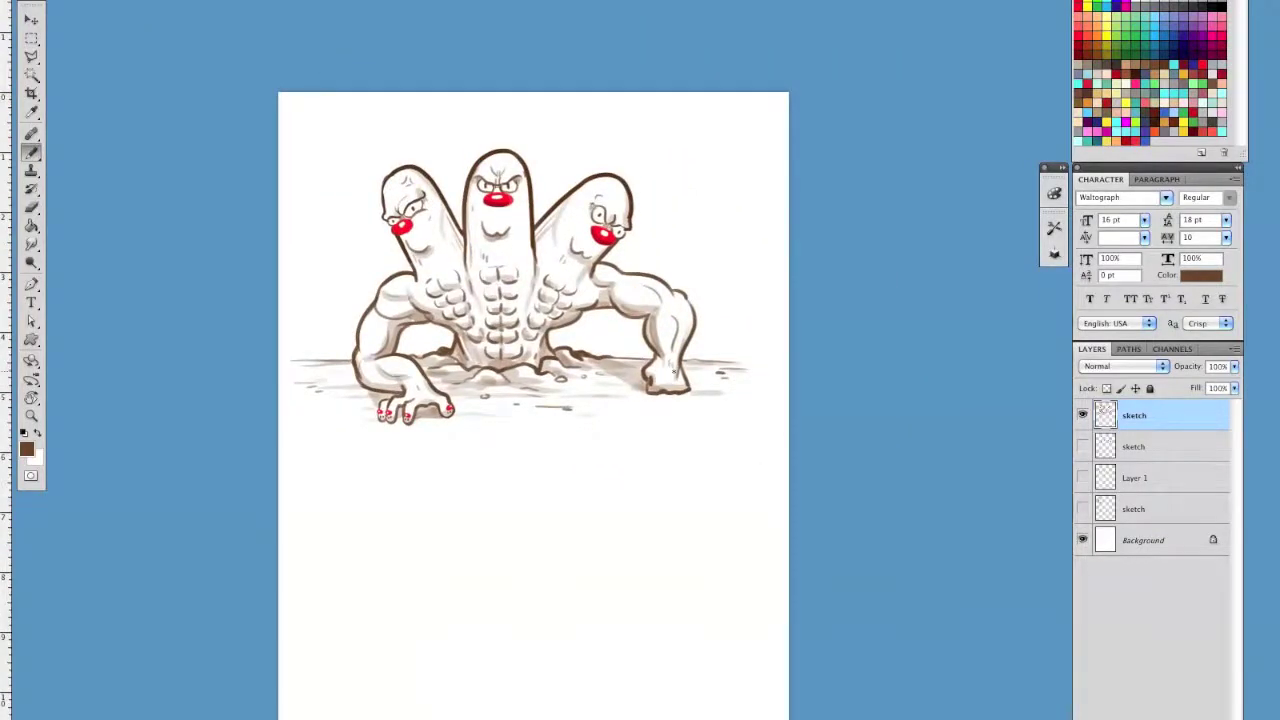
key("z")
left_click_drag(624, 520, 620, 540)
key("v")
key("a")
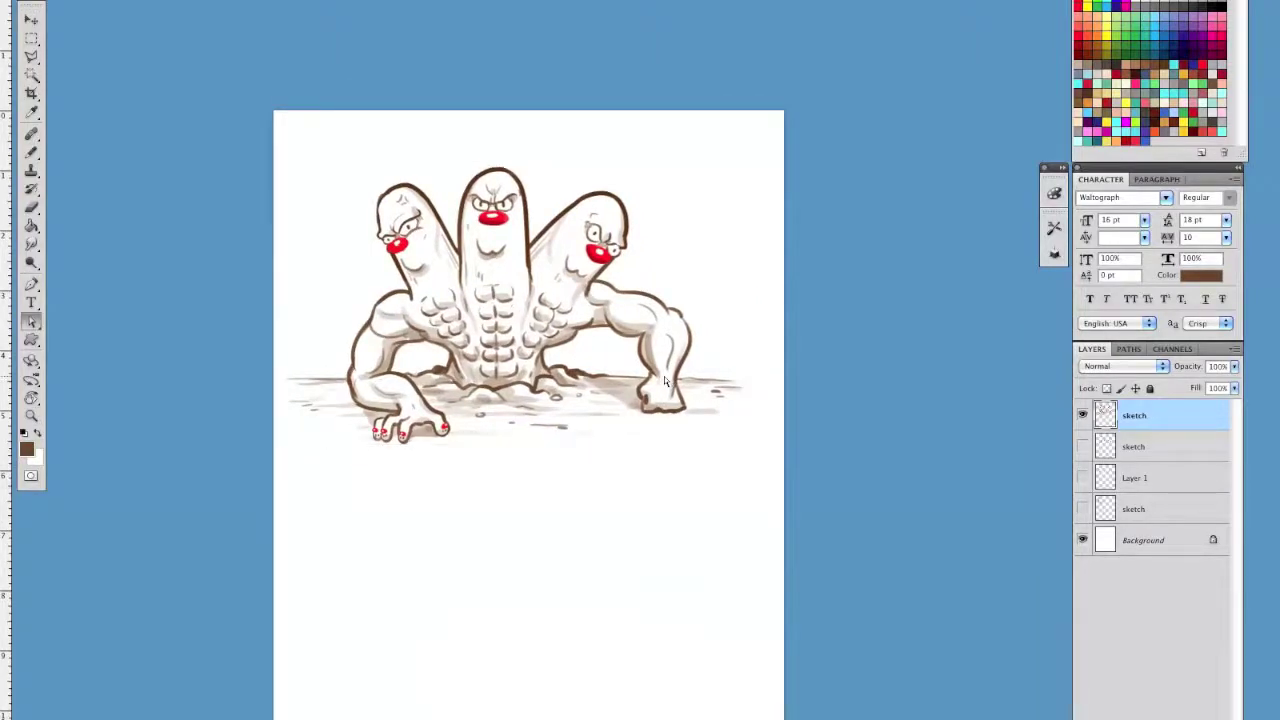